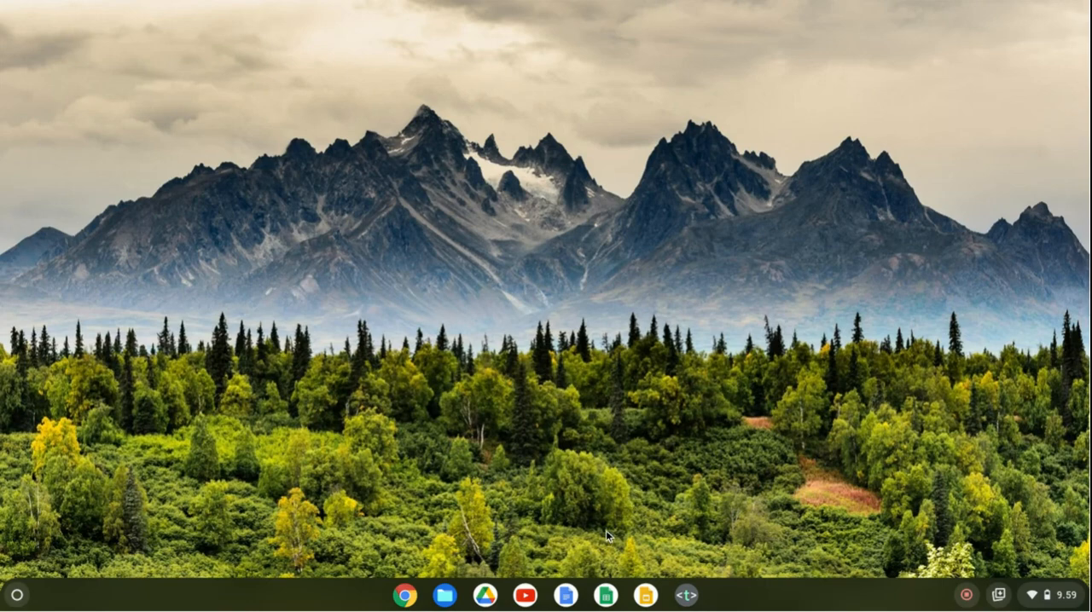
Open Google Sheets, close the extra browser tabs, and create a new blank spreadsheet.
left_click(606, 595)
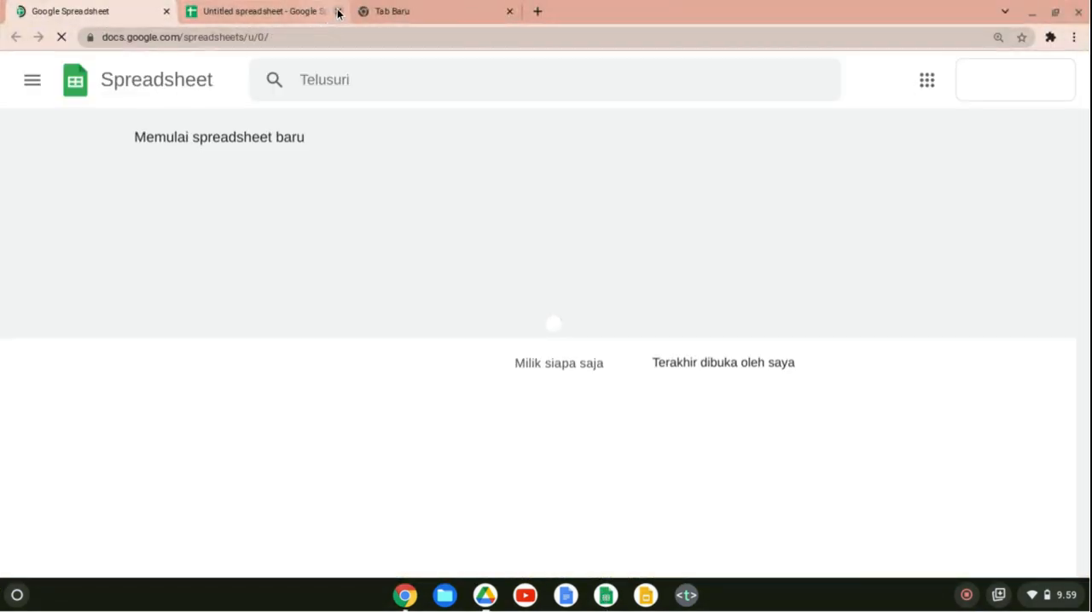
left_click(337, 12)
left_click(337, 12)
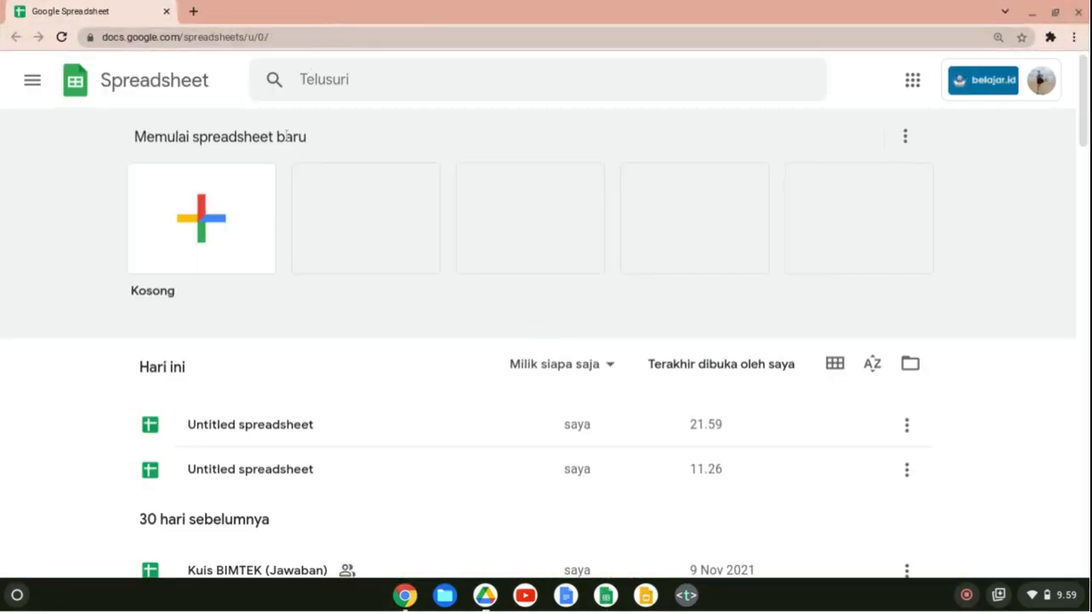
left_click(222, 205)
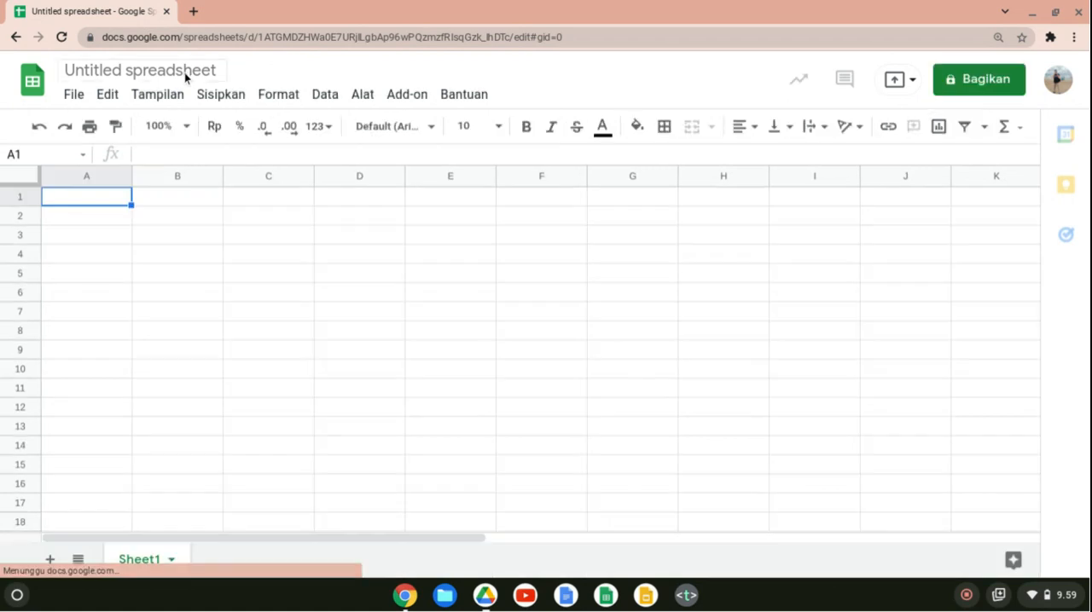
Rename the spreadsheet as "Rumus VLOOKUP GSheets".
left_click(184, 72)
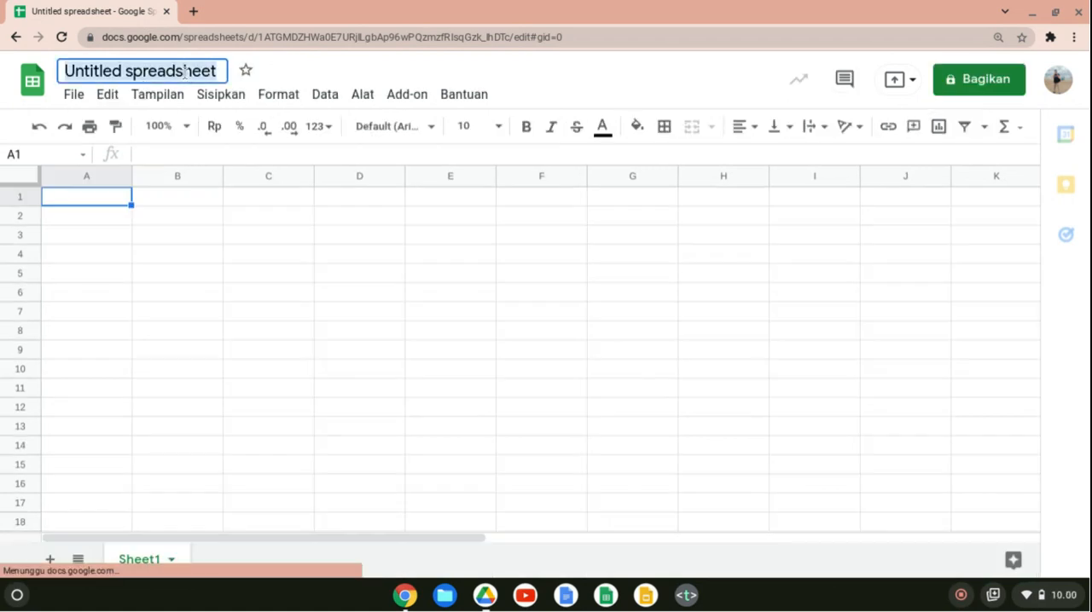
type("Ru")
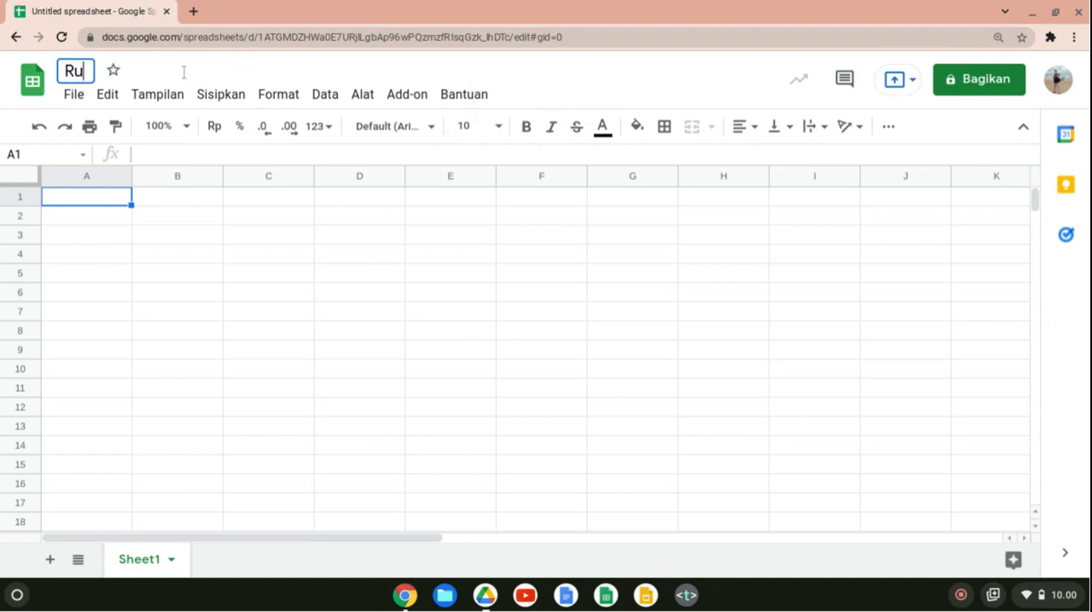
type("mus V")
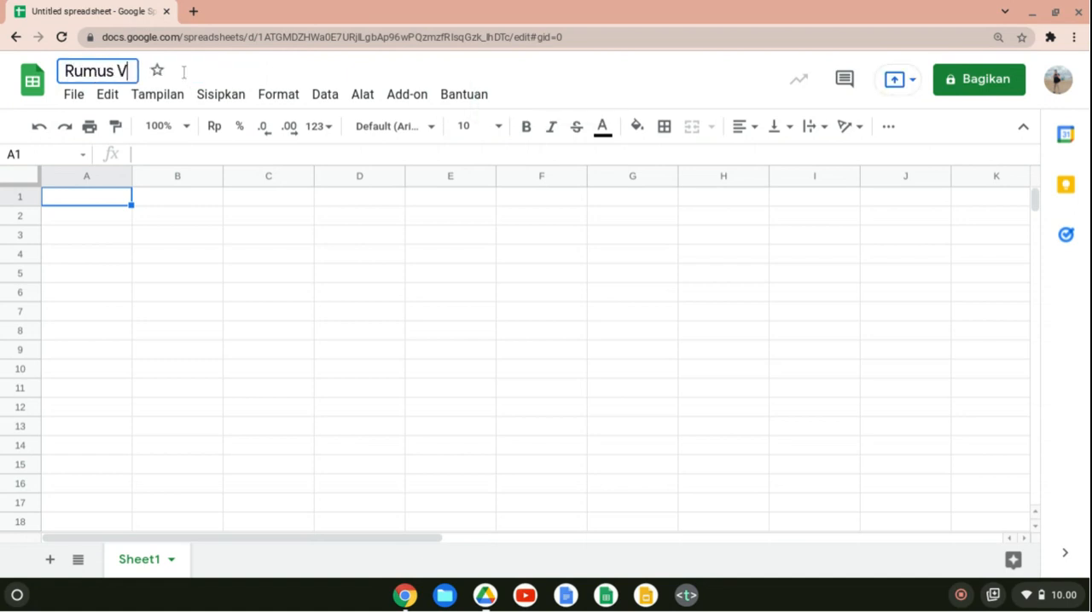
type("LOOKUP")
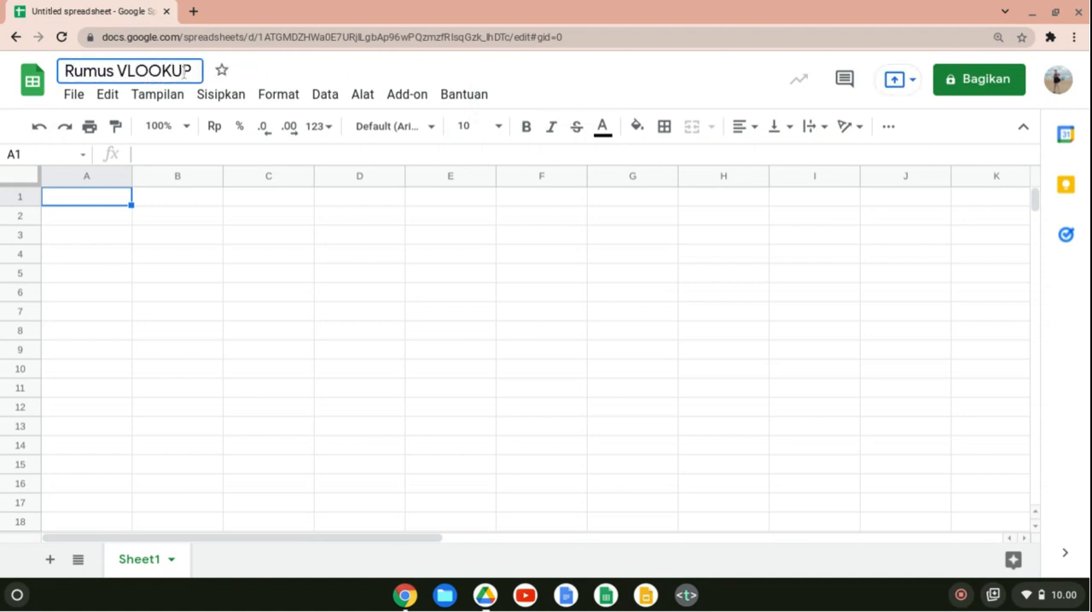
type(" GSheets")
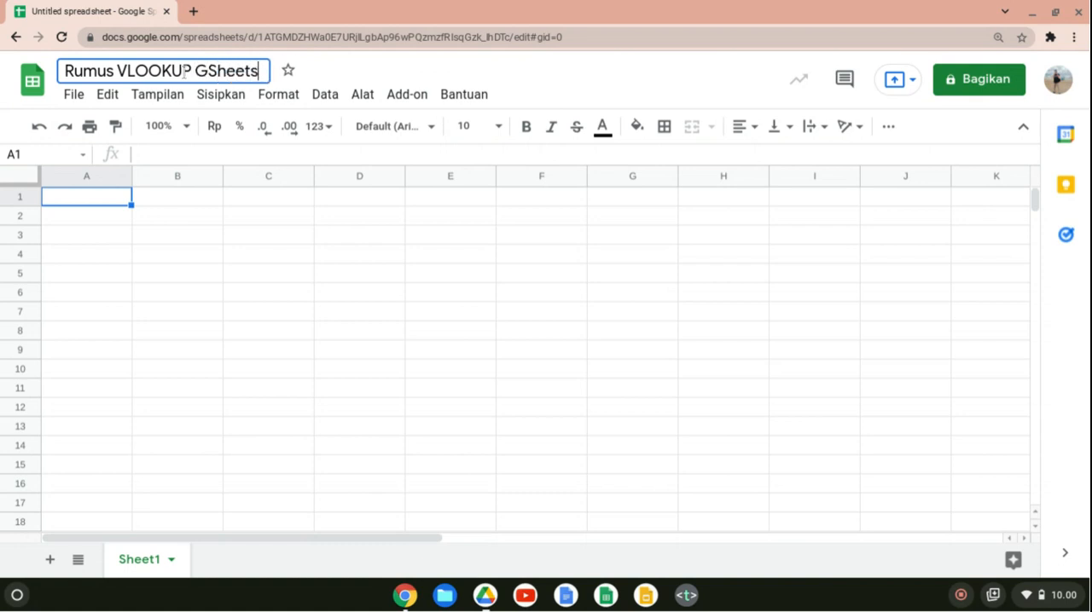
left_click(162, 293)
Enter the table headers NO, NAMA and NILAI in cells B4 to D4.
left_click(138, 255)
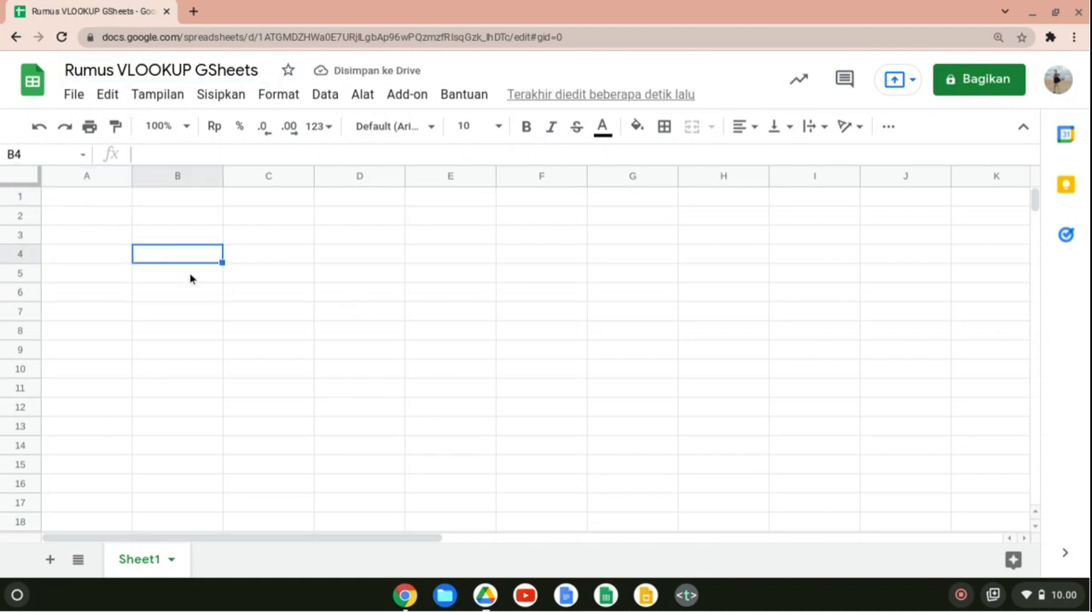
type("NO")
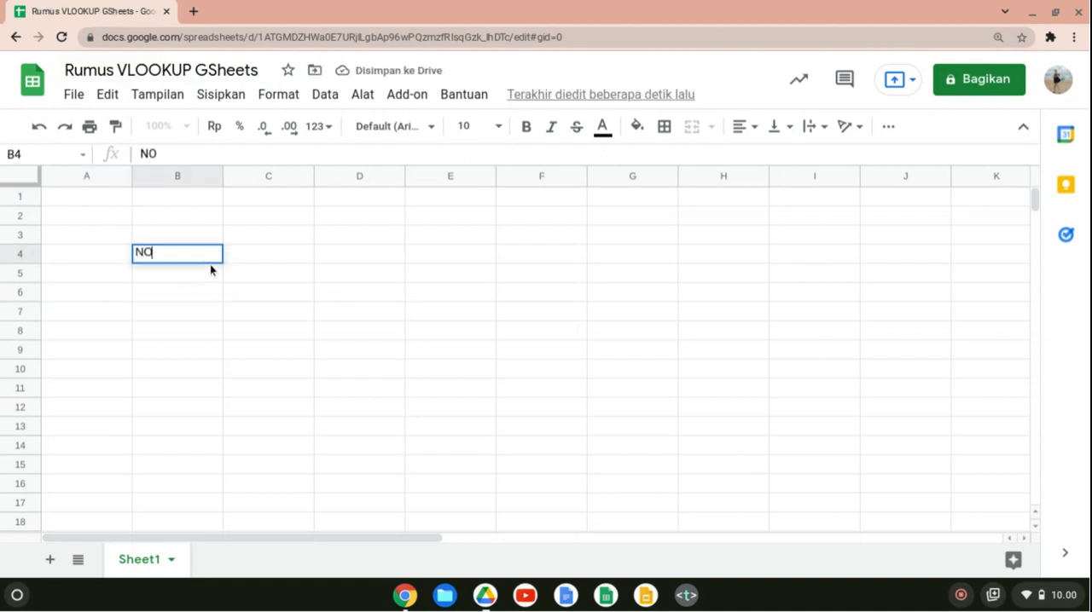
key("Tab")
type("NAMA")
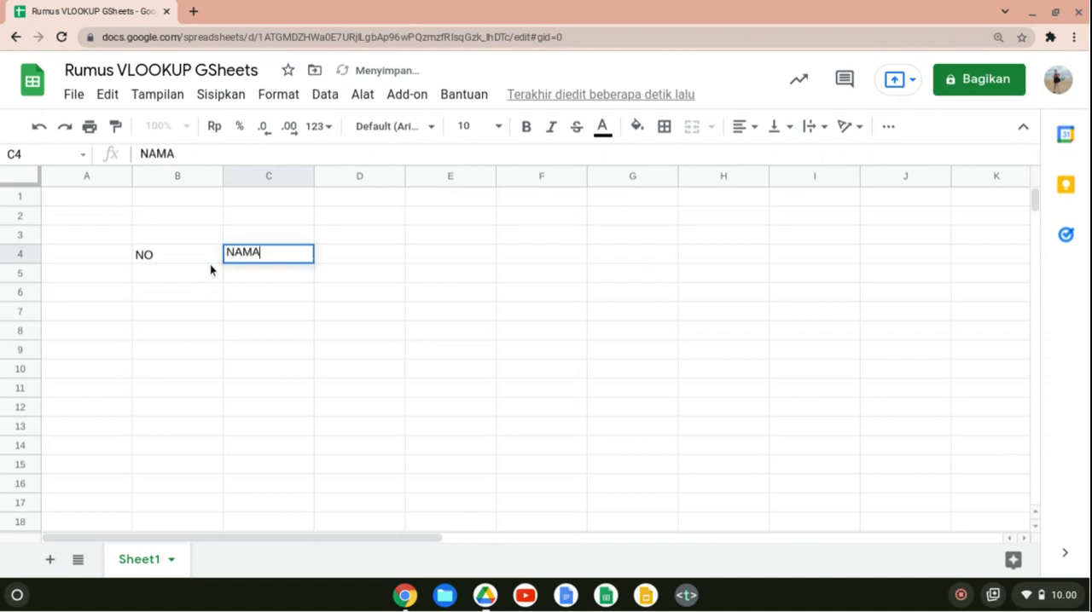
key("Tab")
type("NIlai")
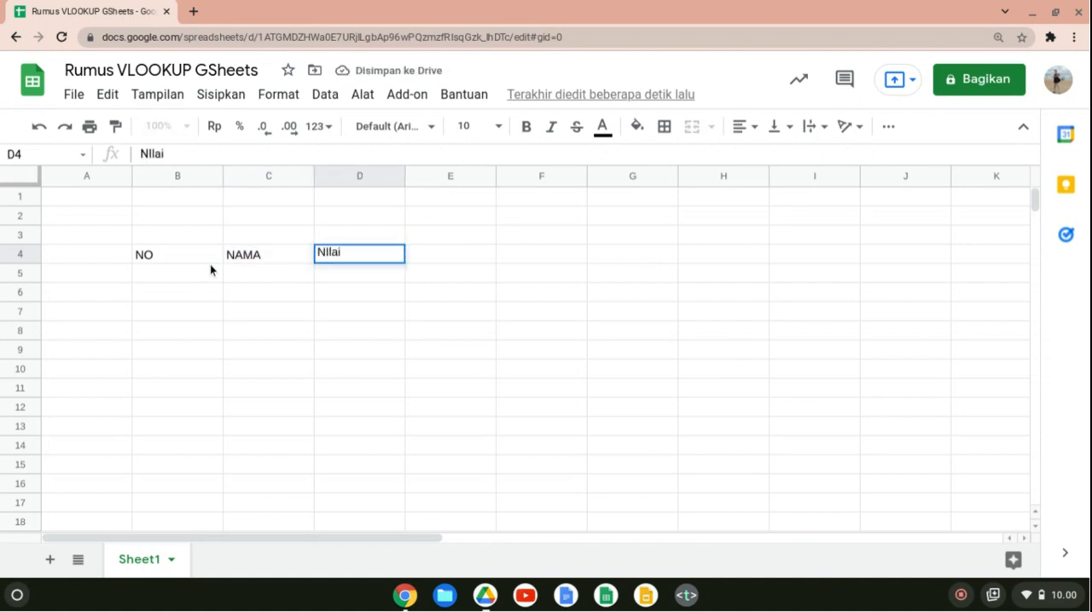
key("Tab")
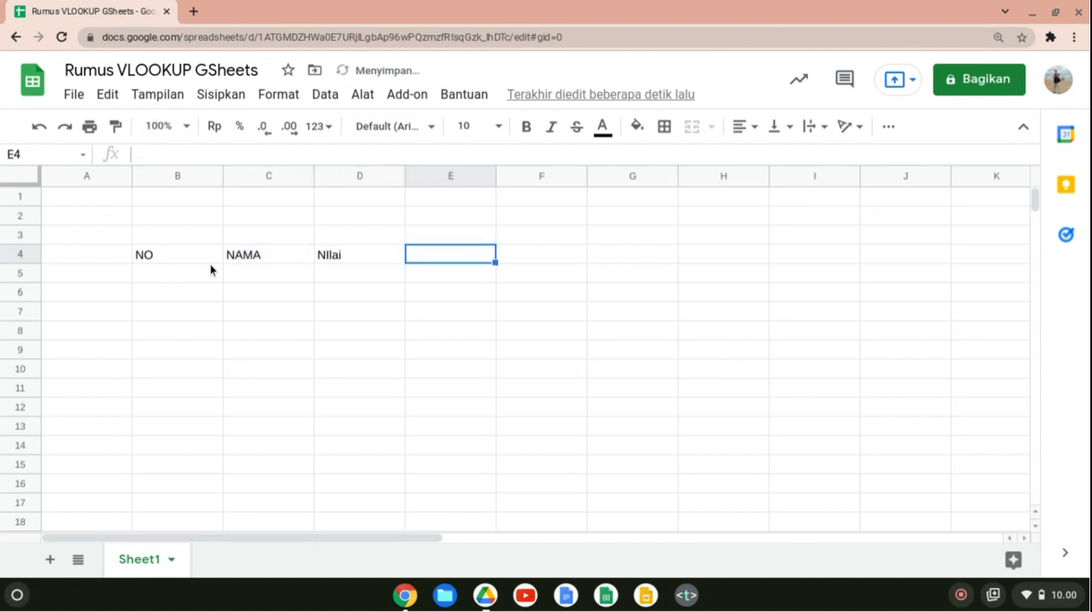
key("Left")
type("NILAI")
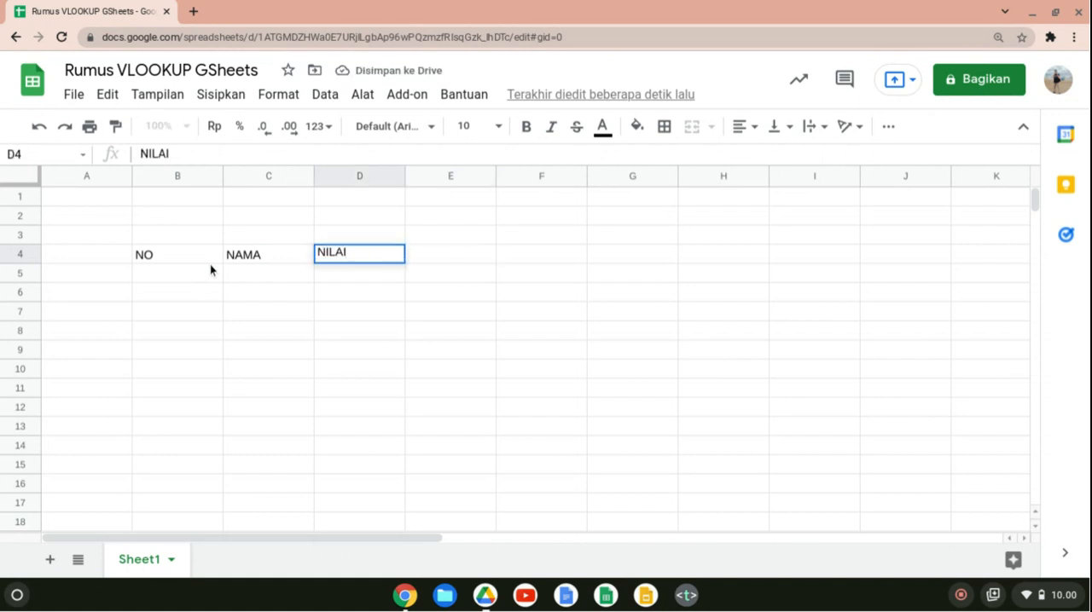
key("Return")
Number the rows under the NO header 1, 2 and 3 in cells B5 to B7.
key("Left")
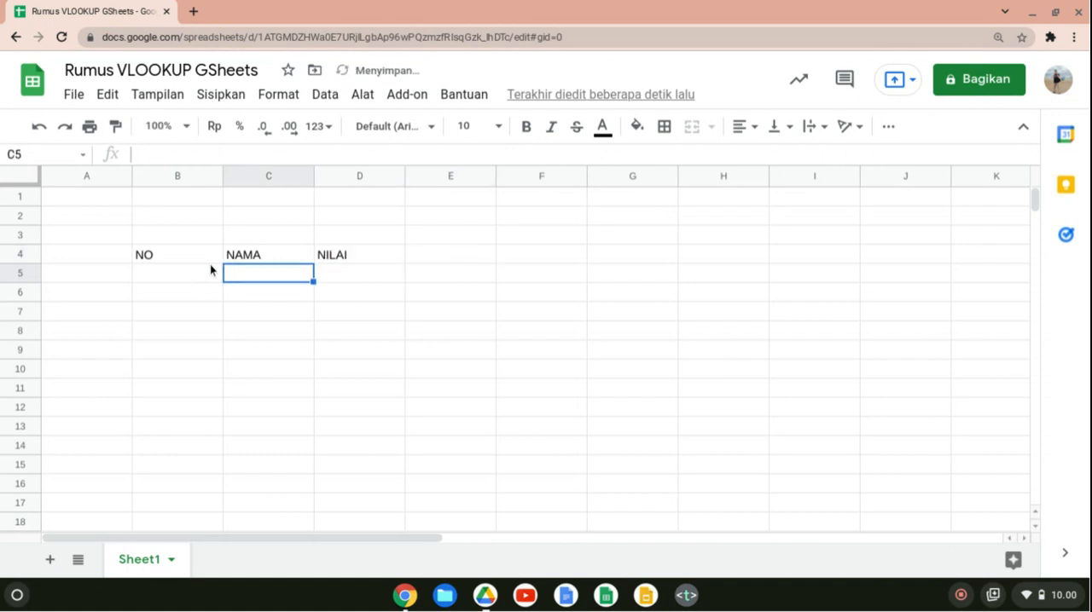
key("Left")
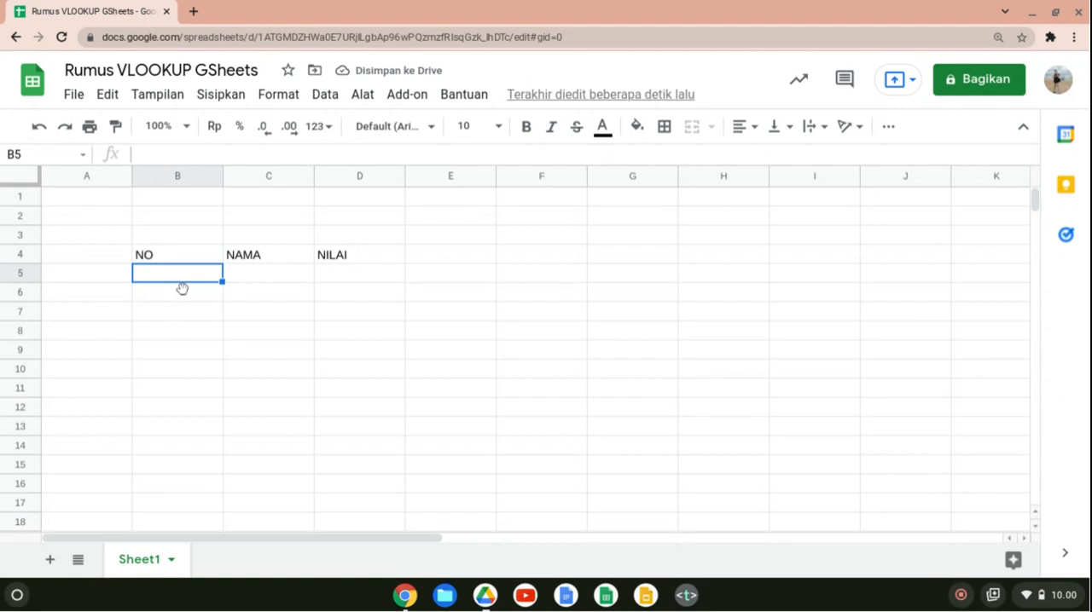
type("1")
key("Return")
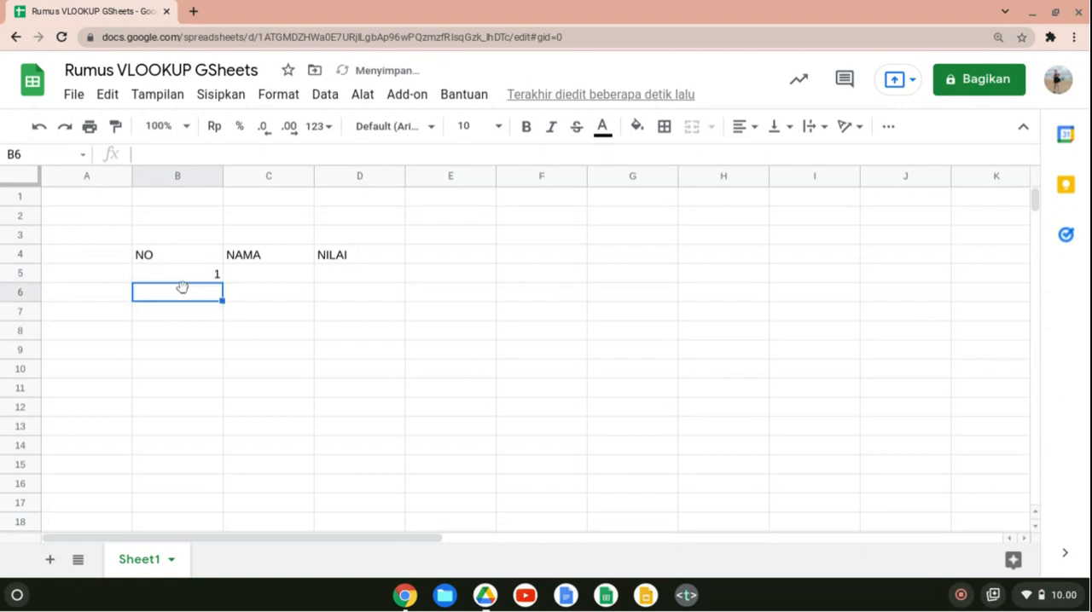
type("2")
key("Return")
type("3")
key("Return")
Narrow column B to about half its width and centre its contents horizontally.
key("Up")
key("Up")
key("Up")
key("Up")
left_click(163, 177)
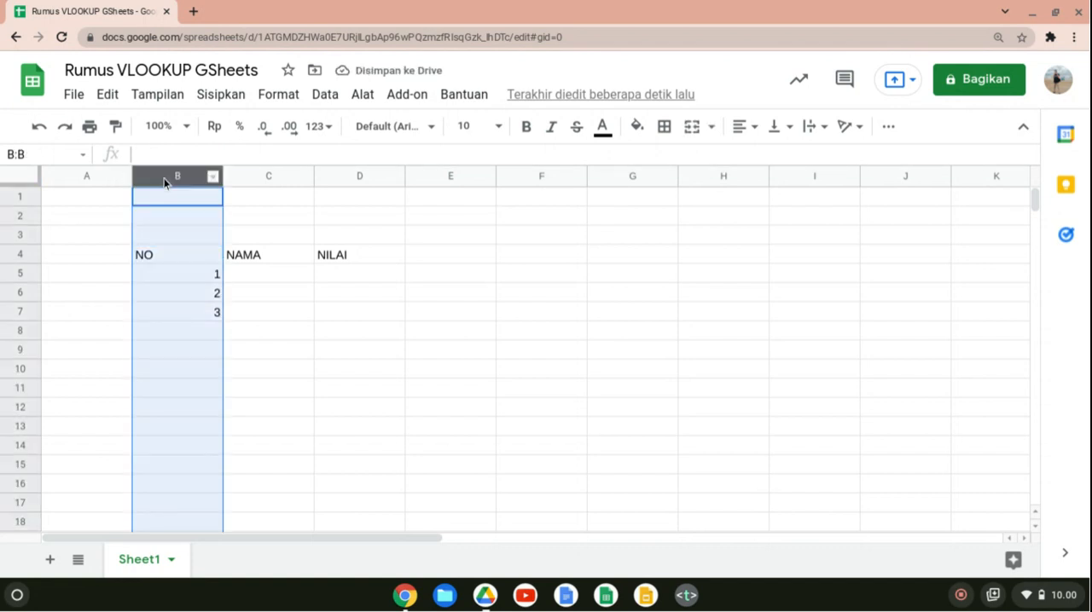
left_click_drag(222, 174, 178, 174)
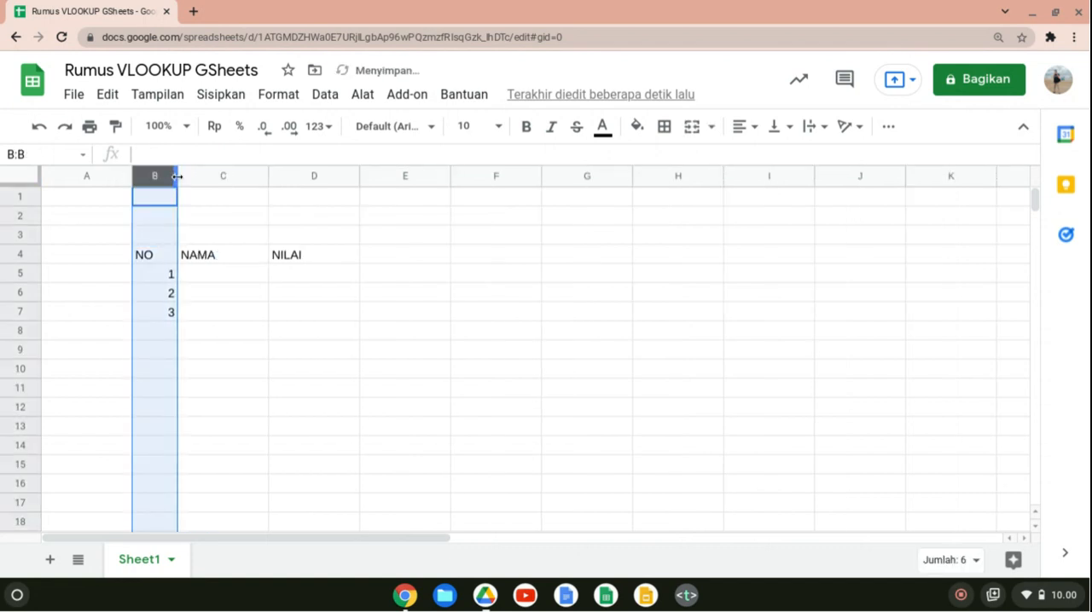
left_click(745, 130)
left_click(764, 158)
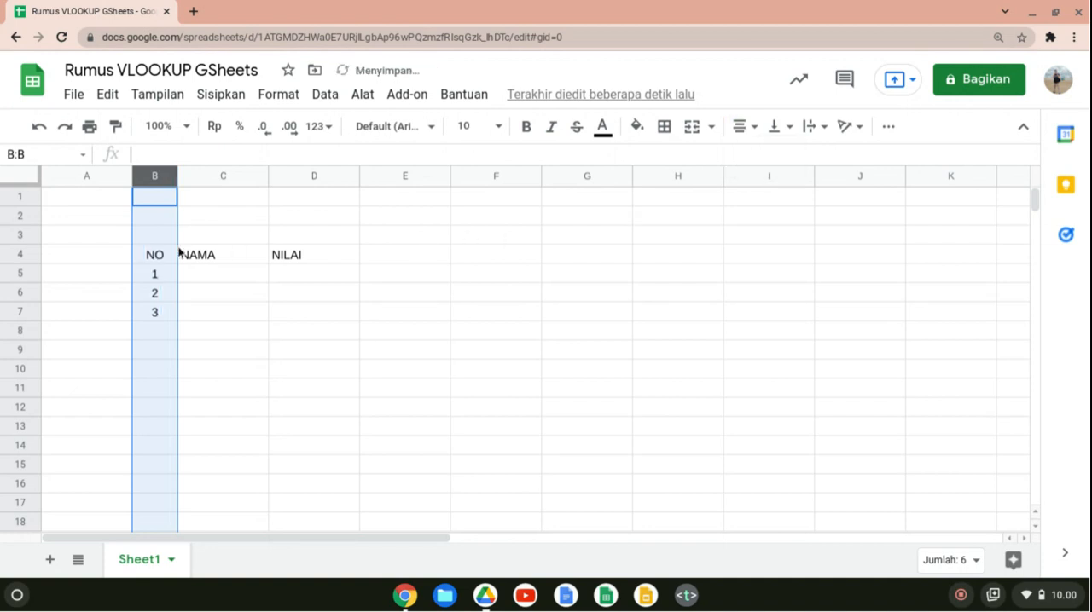
Make the headers in B4:D4 bold and centre them horizontally.
left_click_drag(148, 255, 296, 254)
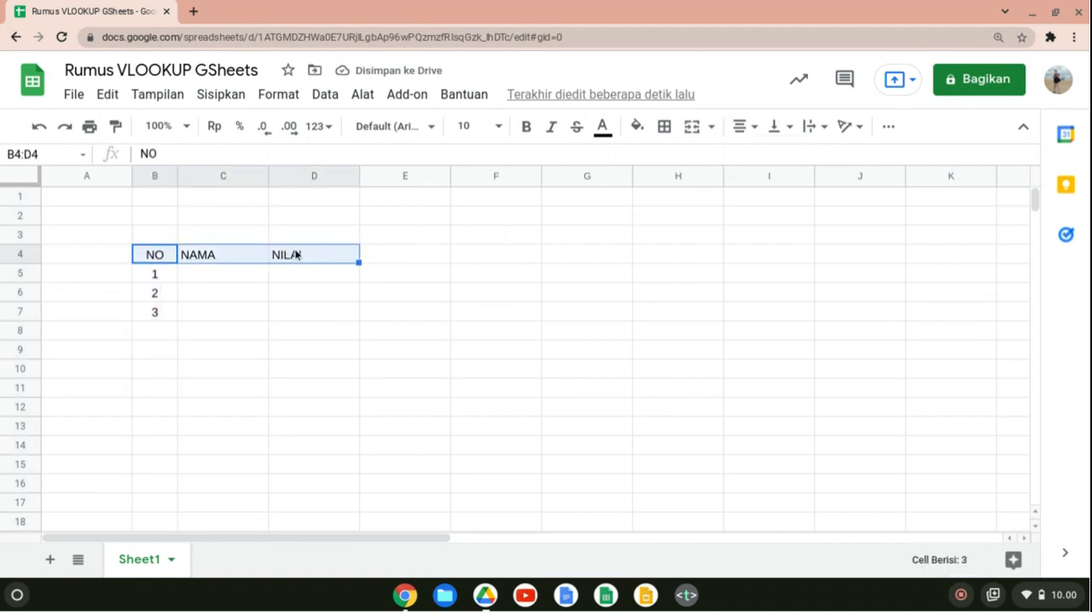
key("ctrl+b")
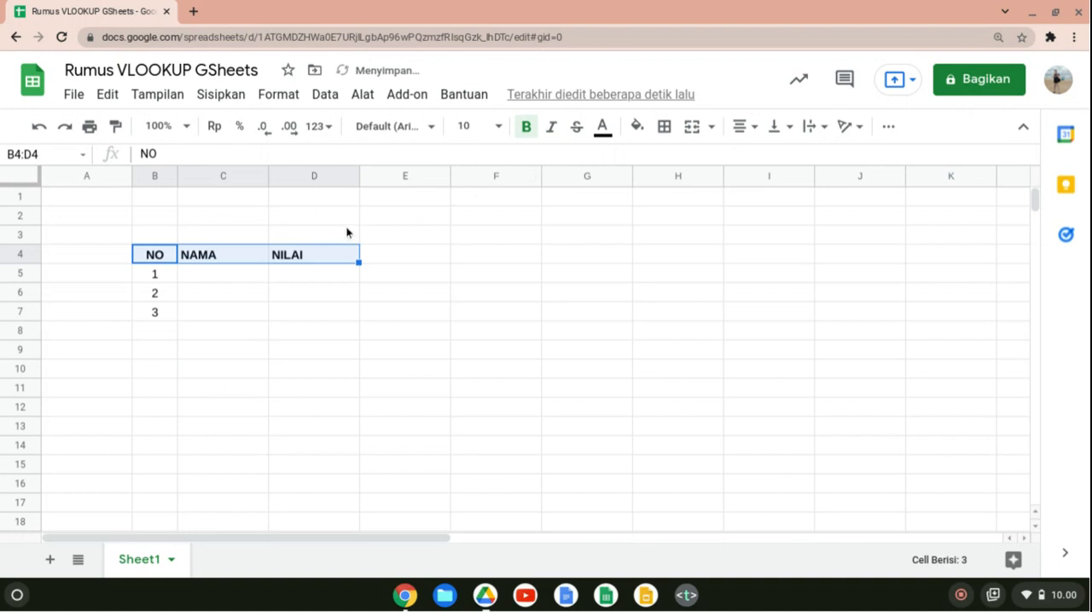
left_click(739, 130)
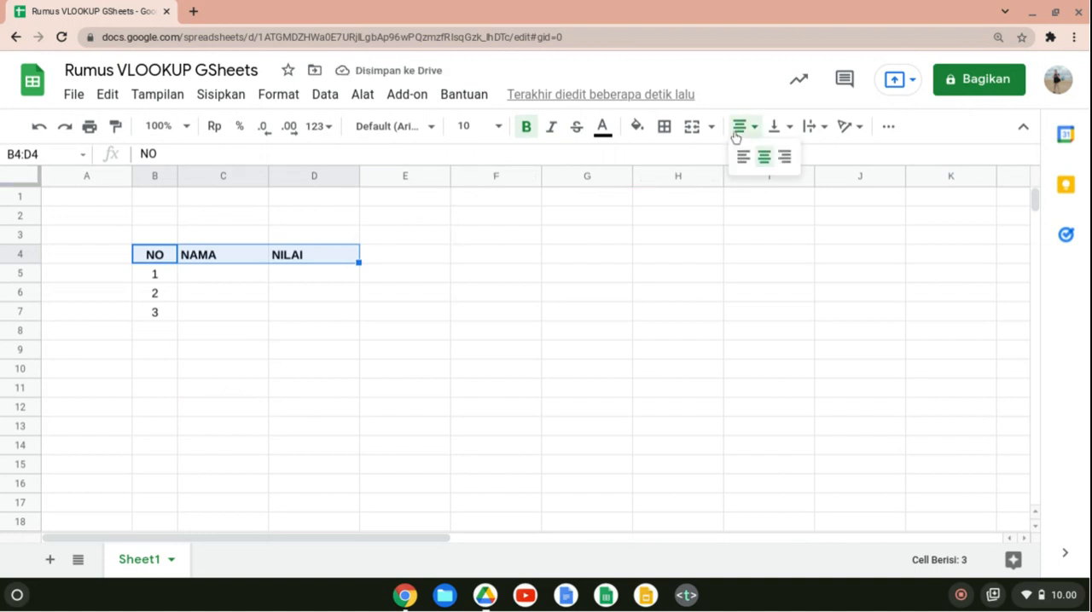
left_click(763, 160)
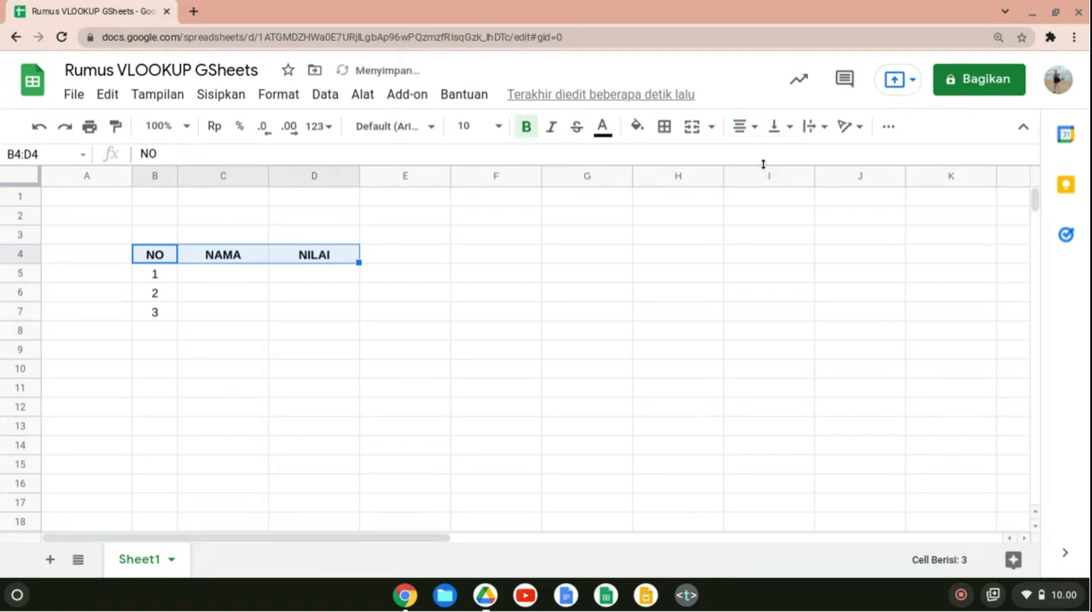
Apply all borders to the table range B4:D7.
left_click(299, 280)
key("Up")
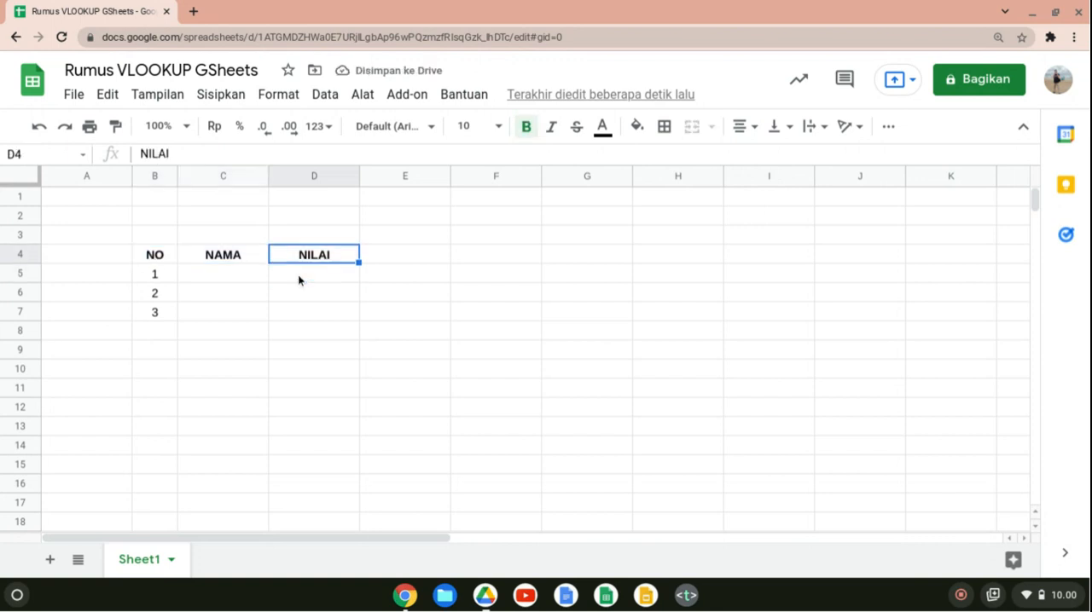
key("shift+Left")
key("shift+Left")
key("shift+Right")
key("shift+Right")
key("Left")
key("Left")
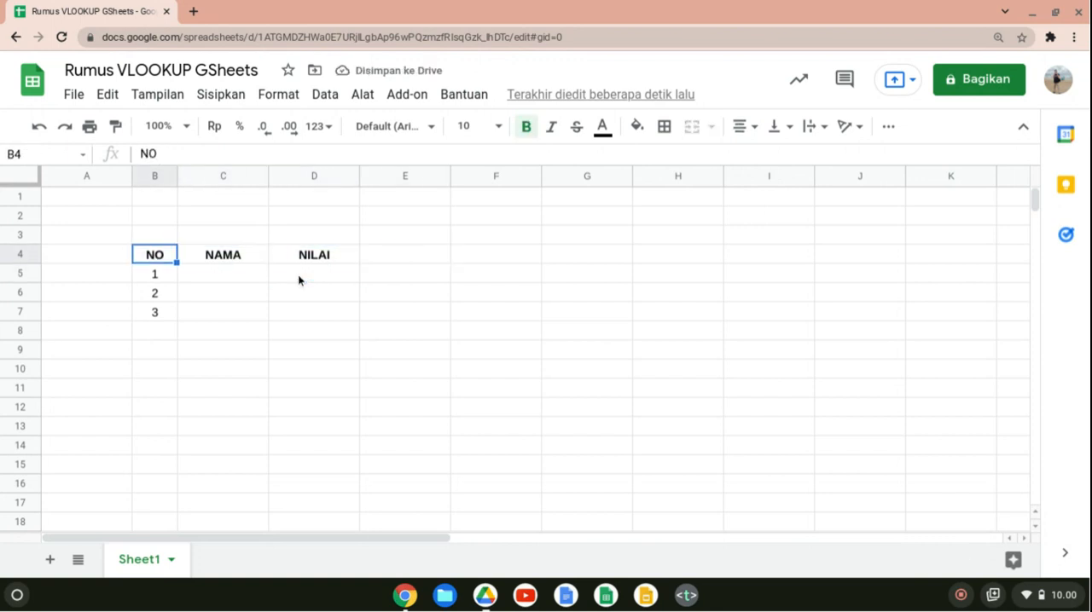
key("shift+Right")
key("shift+Right")
key("shift+Down")
key("shift+Down")
key("shift+Down")
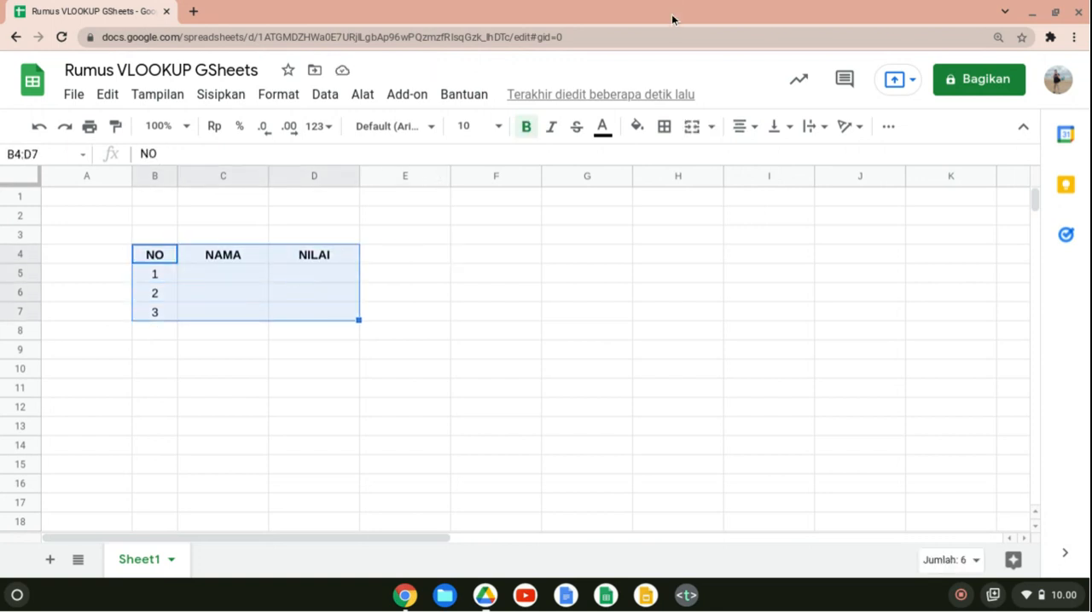
left_click(663, 126)
left_click(671, 162)
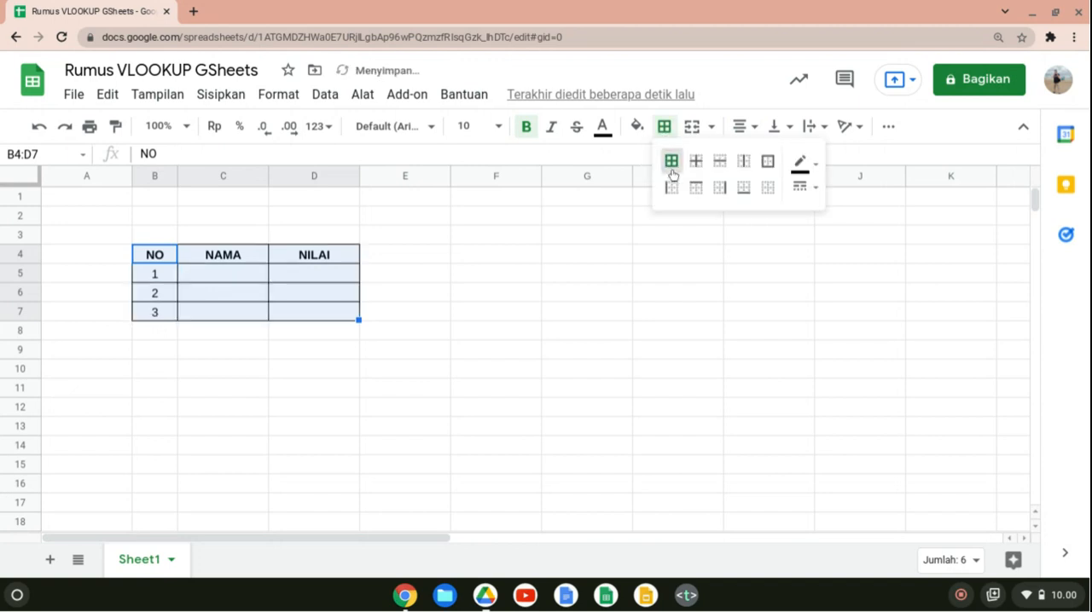
Fill the header row B4:D4 with orange.
left_click(295, 292)
left_click(143, 258, "shift")
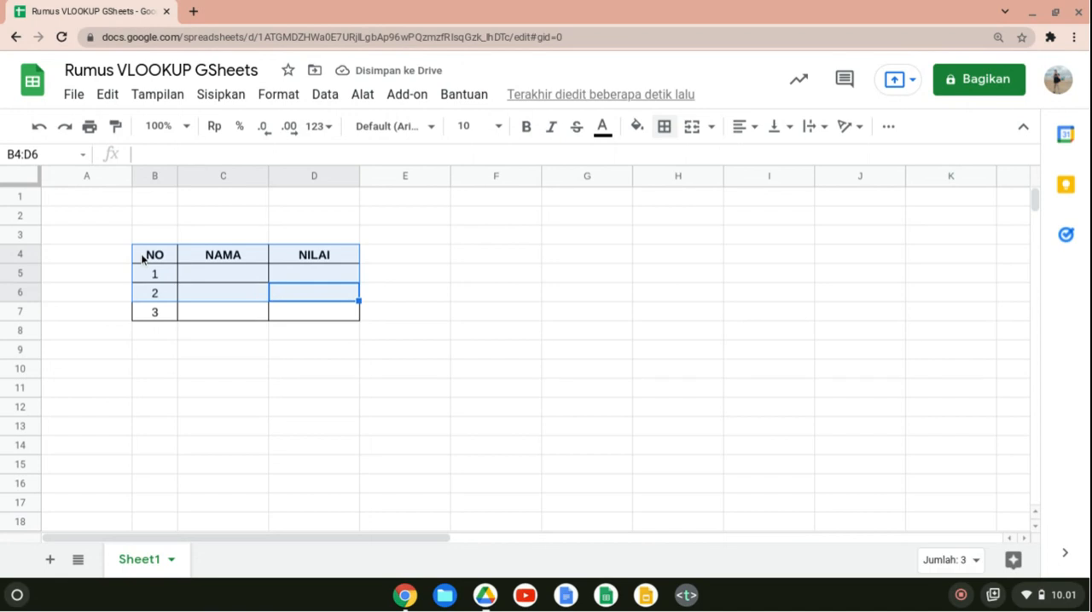
key("Right")
left_click(154, 261)
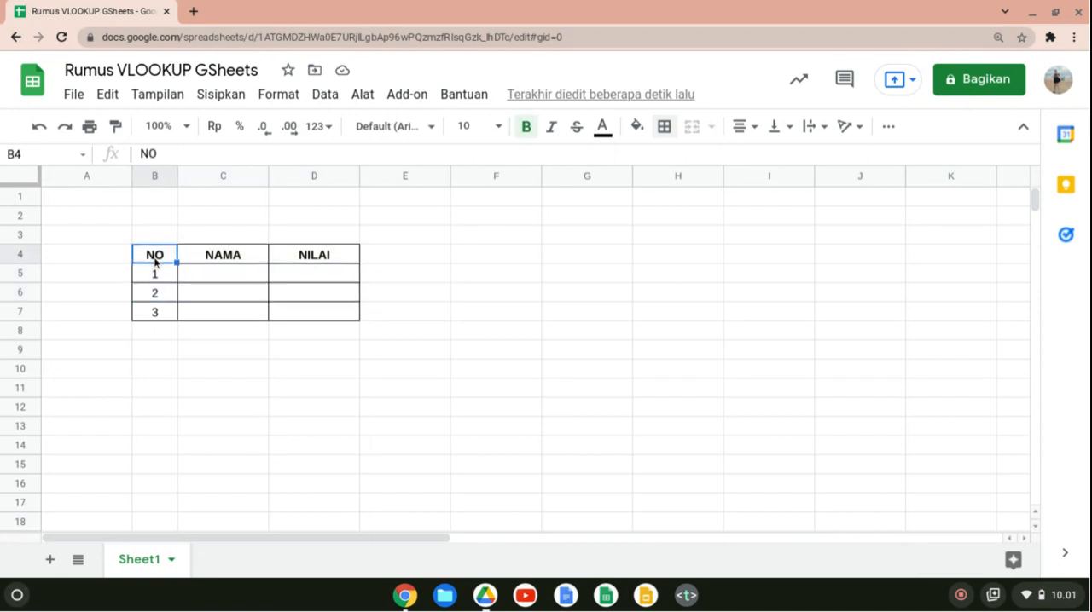
key("shift+Right")
key("shift+Right")
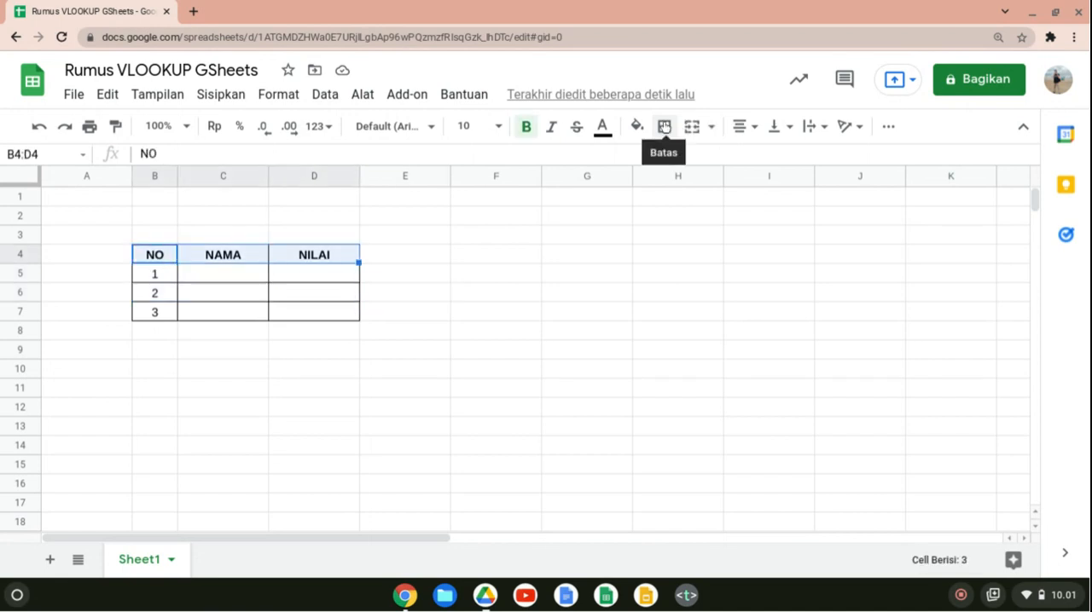
left_click(637, 126)
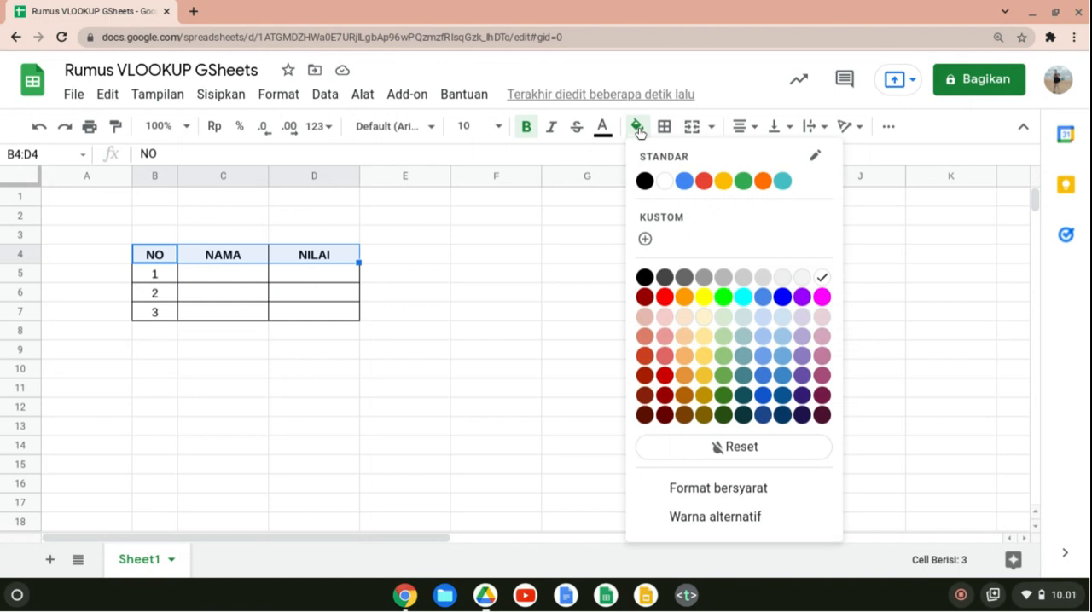
left_click(685, 298)
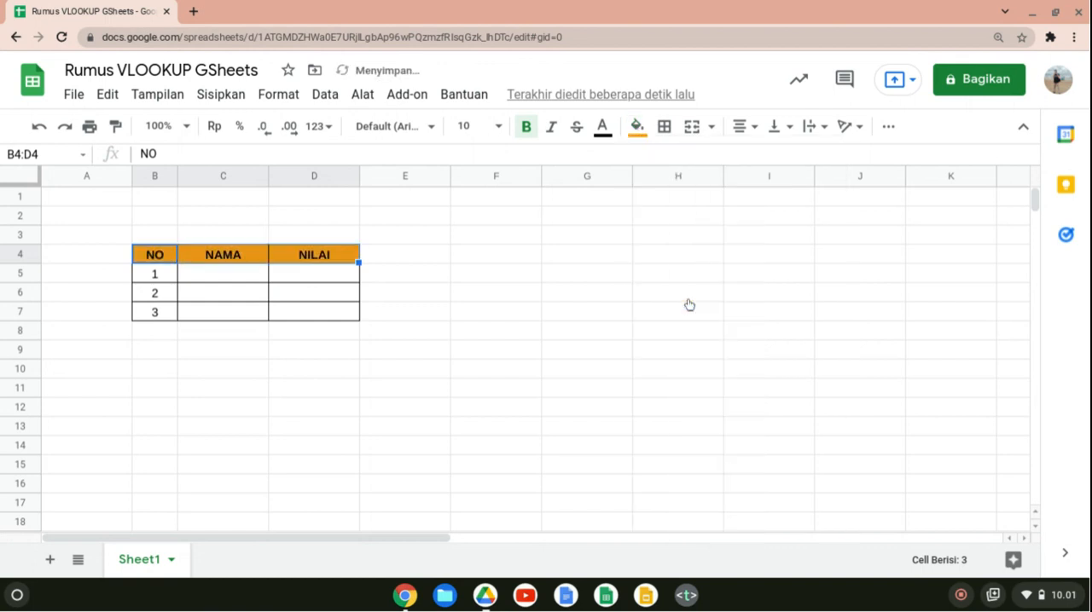
left_click(553, 336)
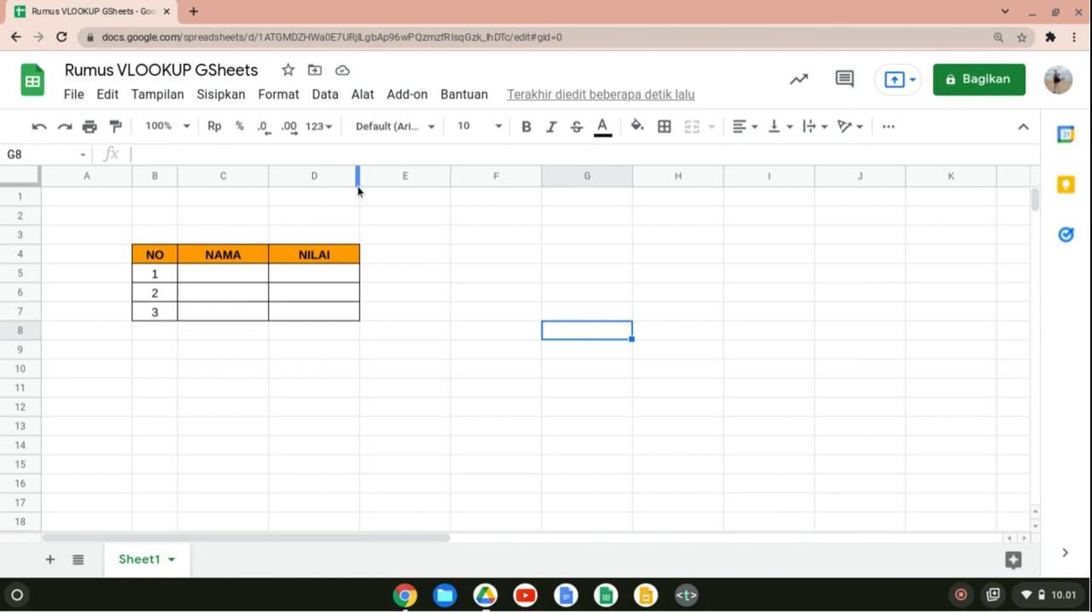
Widen the NILAI column D to about 1.7 times its width.
left_click_drag(358, 191, 424, 186)
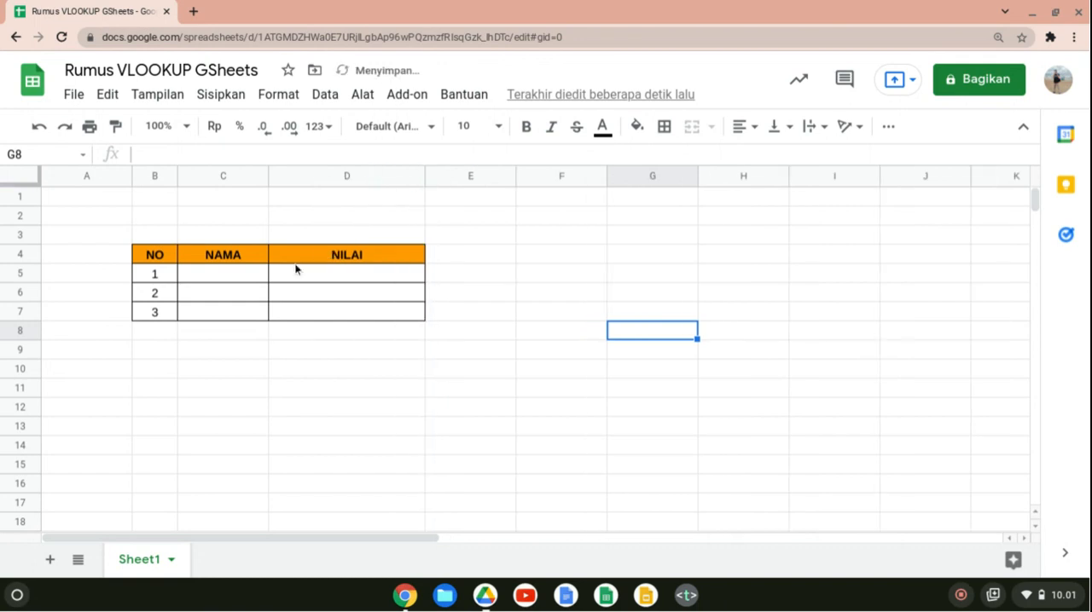
Enter three sample first names in lowercase in the NAMA column, one each in C5, C6 and C7.
left_click(250, 275)
type("budi")
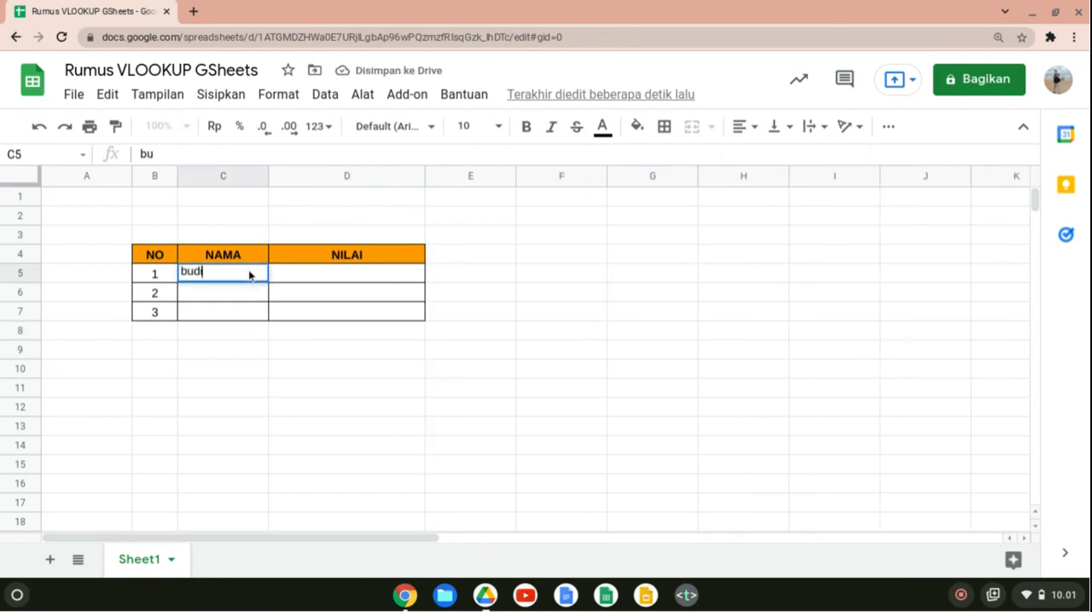
key("Return")
type("iman")
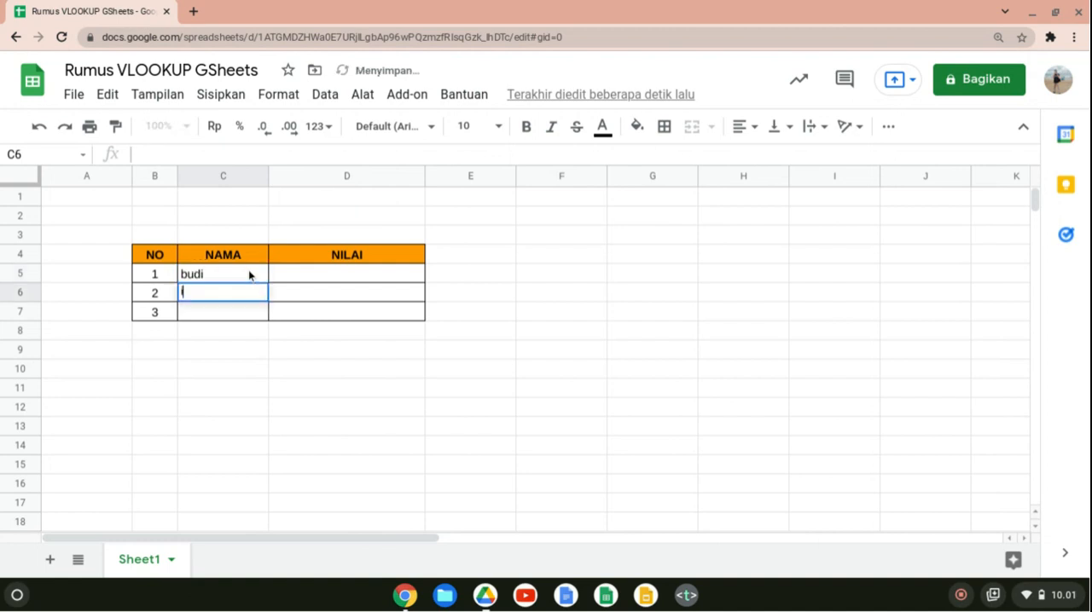
key("Return")
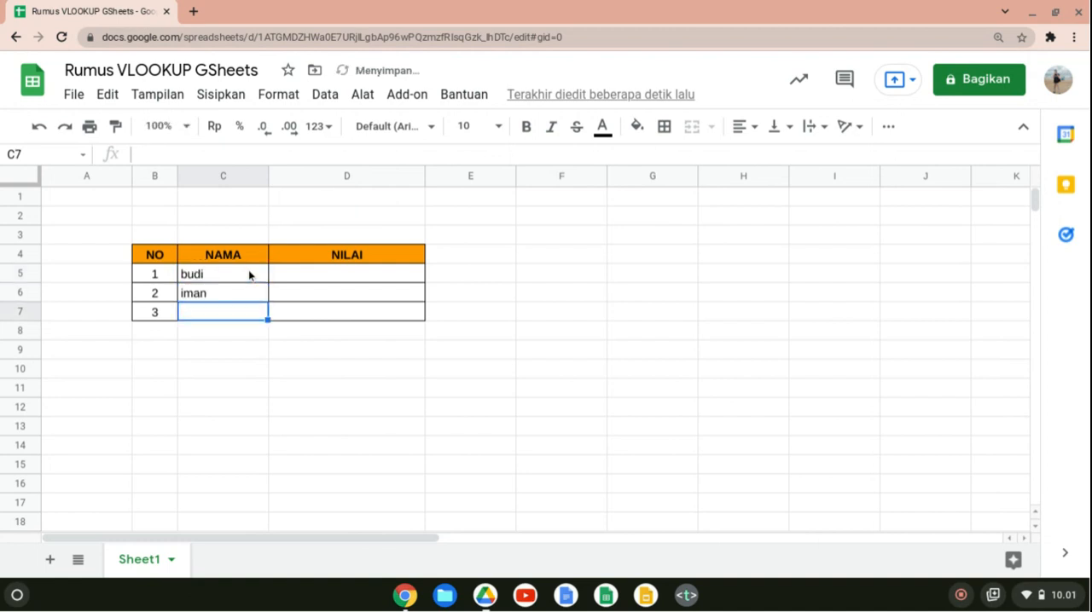
type("dina")
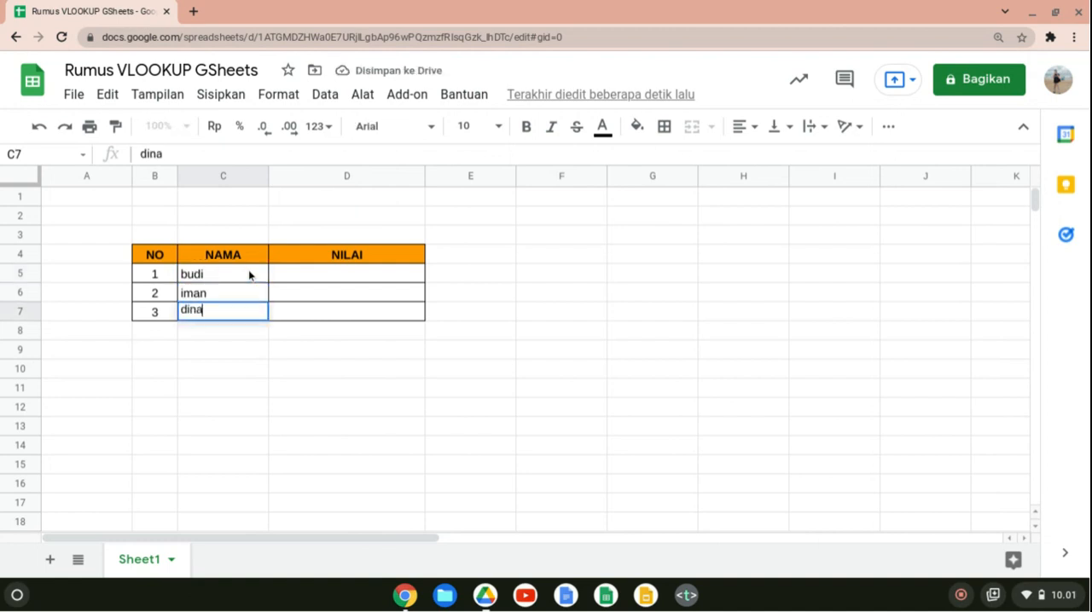
key("Up")
key("Right")
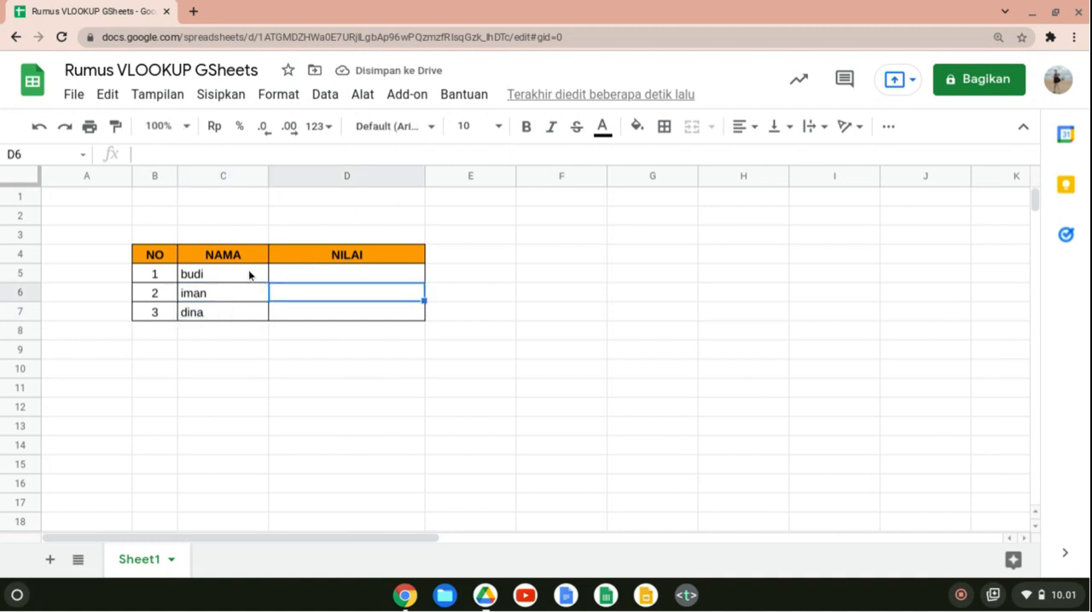
key("Down")
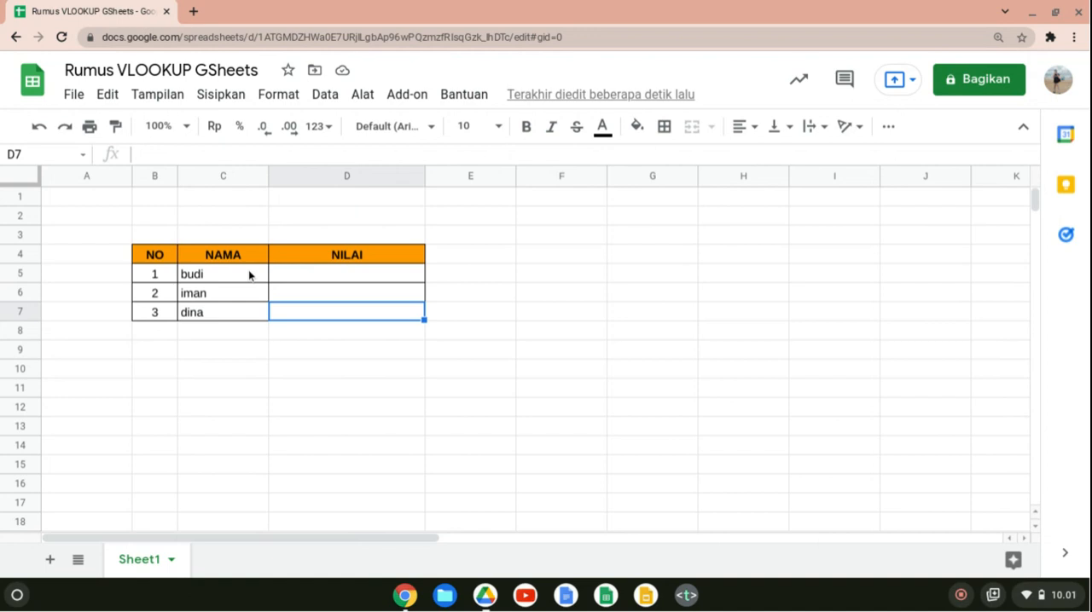
Change the header in D4 to NILAI PTS.
double_click(395, 253)
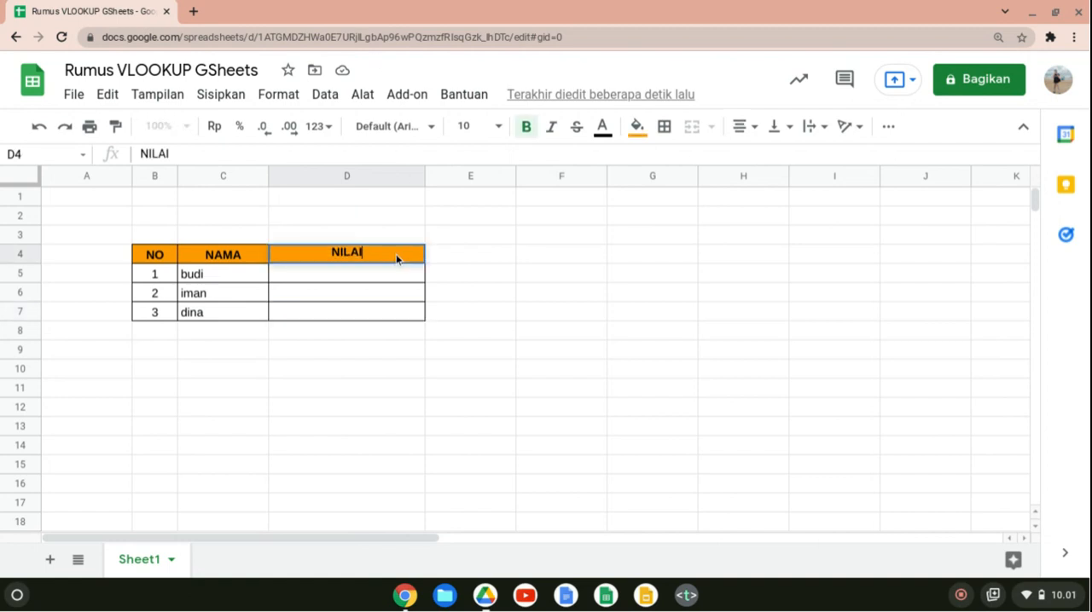
type("PTS")
key("Return")
Copy the NILAI PTS column D4:D7 into the two adjacent columns, starting at E4 and F4.
left_click(395, 254)
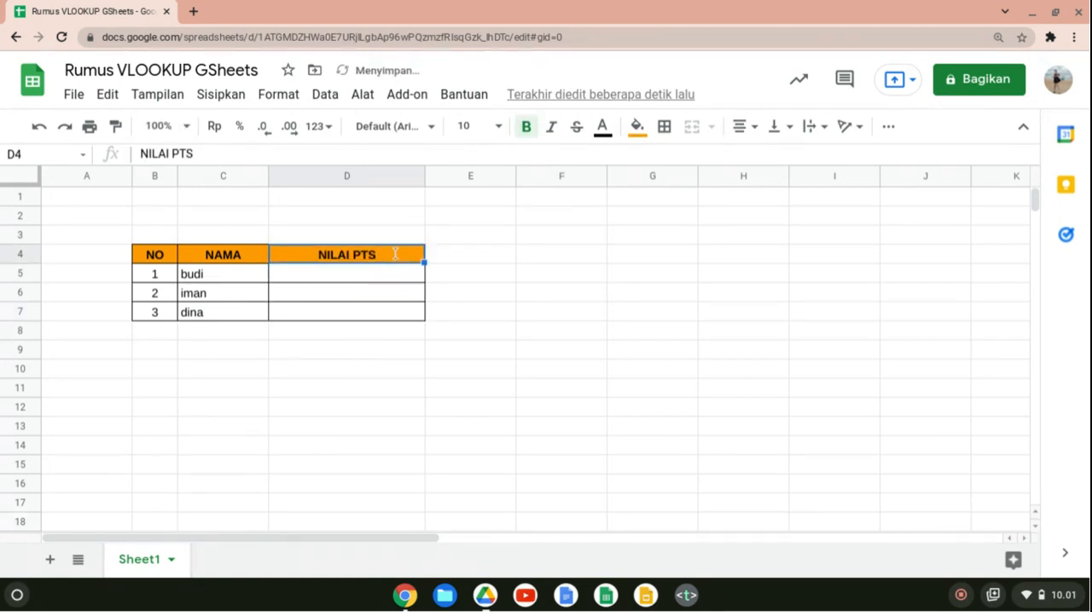
key("shift+Down")
key("shift+Down")
key("shift+Down")
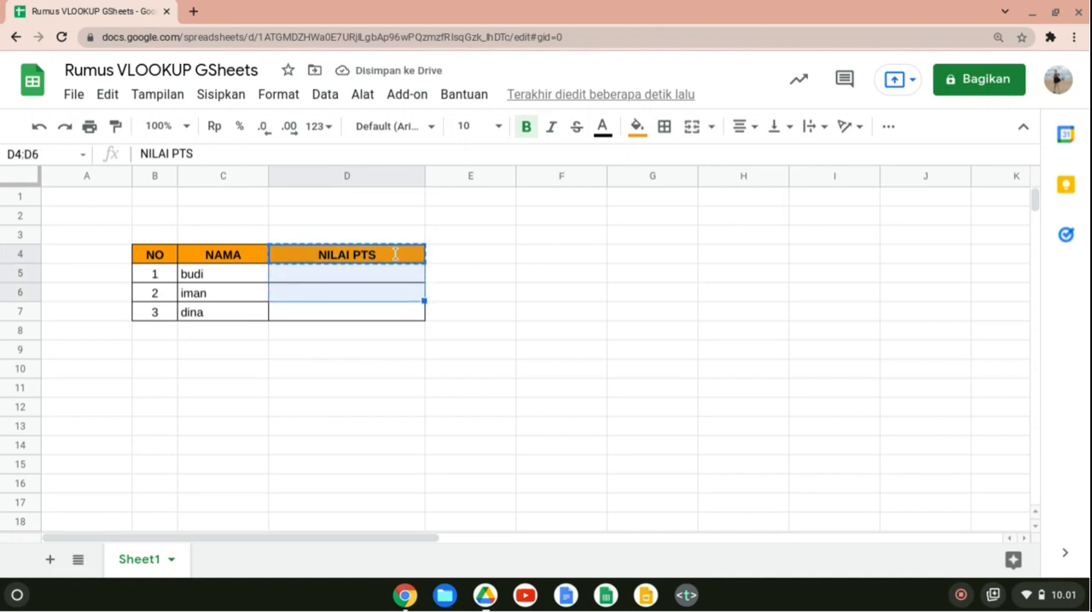
key("Right")
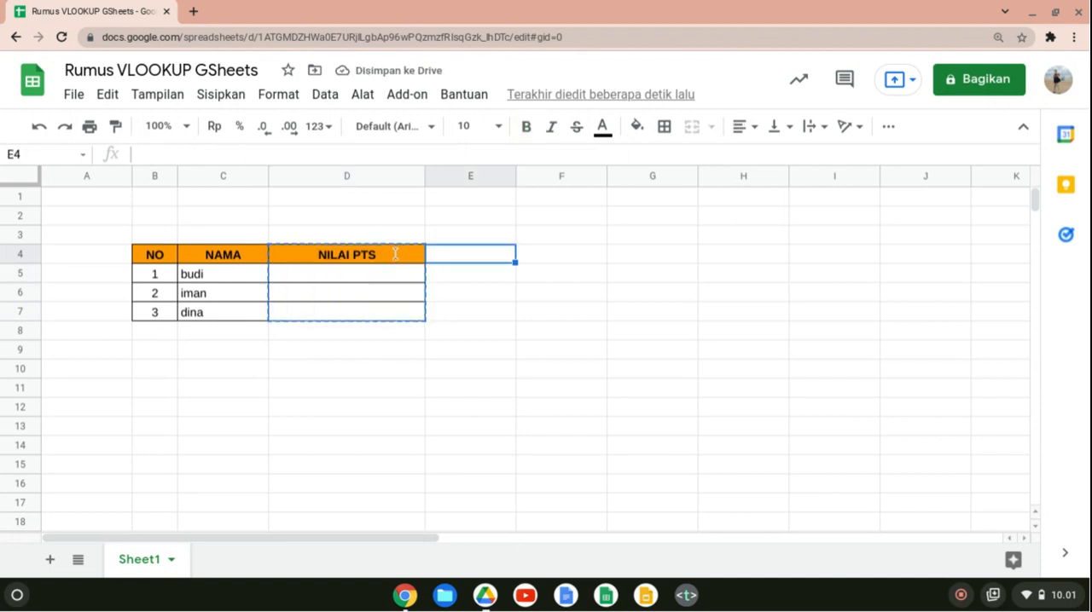
key("ctrl+v")
key("Right")
key("ctrl+v")
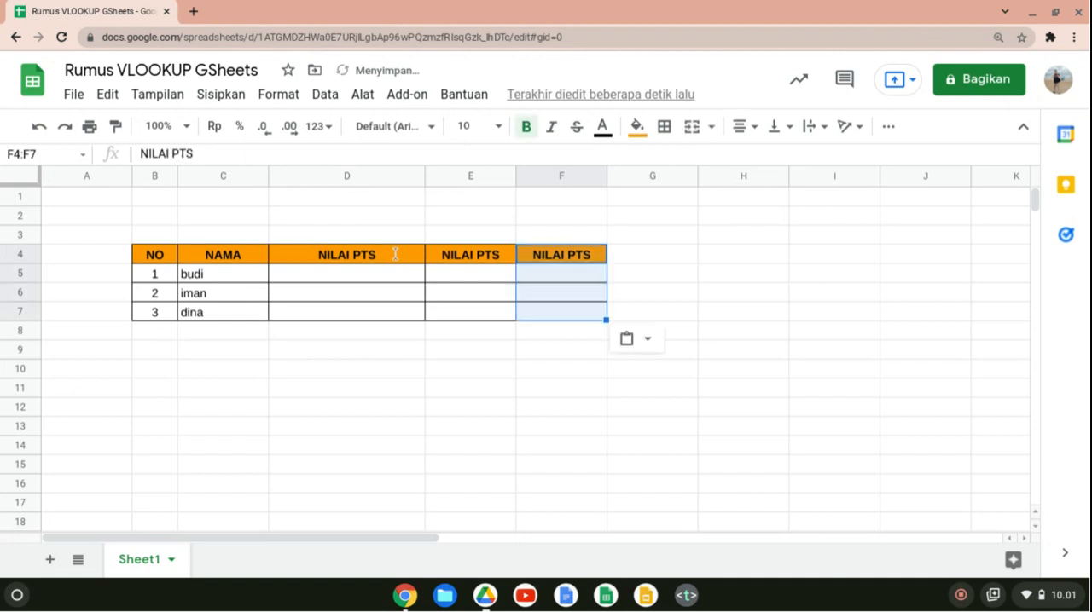
Change the copied headers to NILAI PAS in E4 and NILAI PAT in F4.
key("Left")
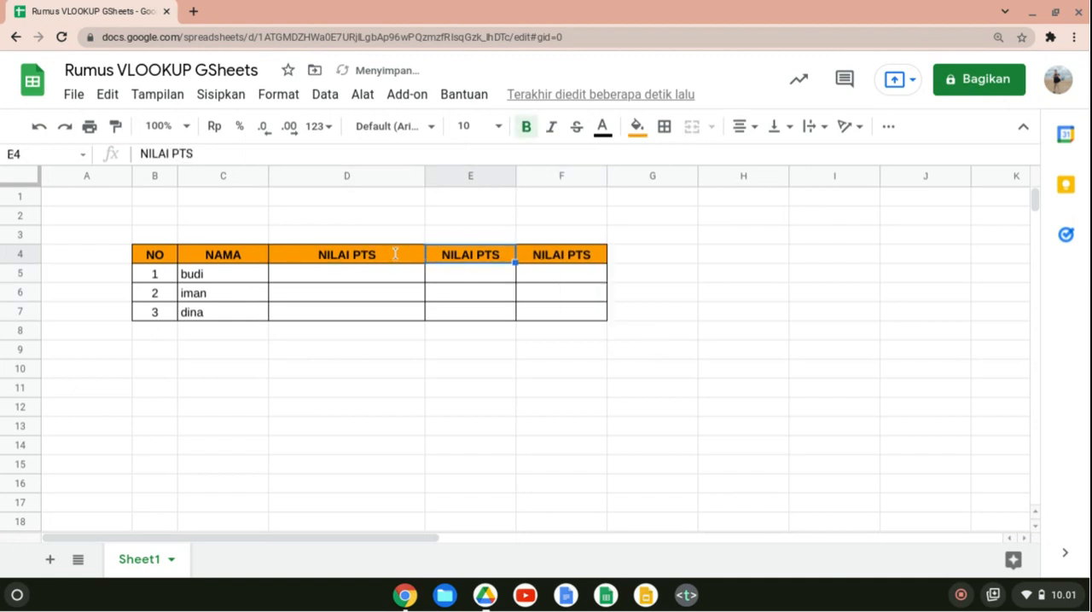
double_click(508, 252)
key("BackSpace")
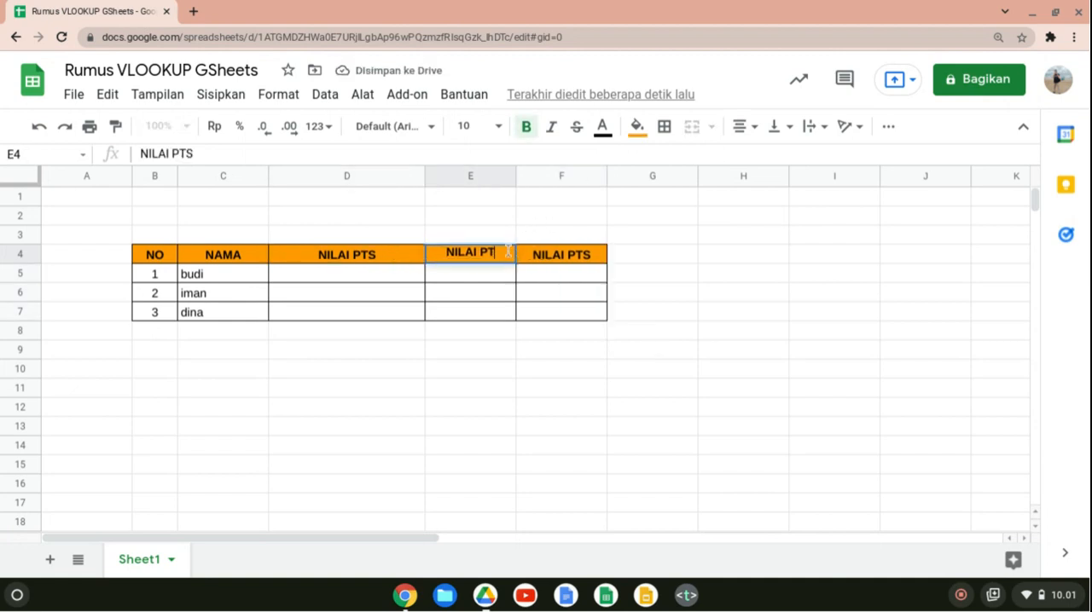
key("BackSpace")
type("AS")
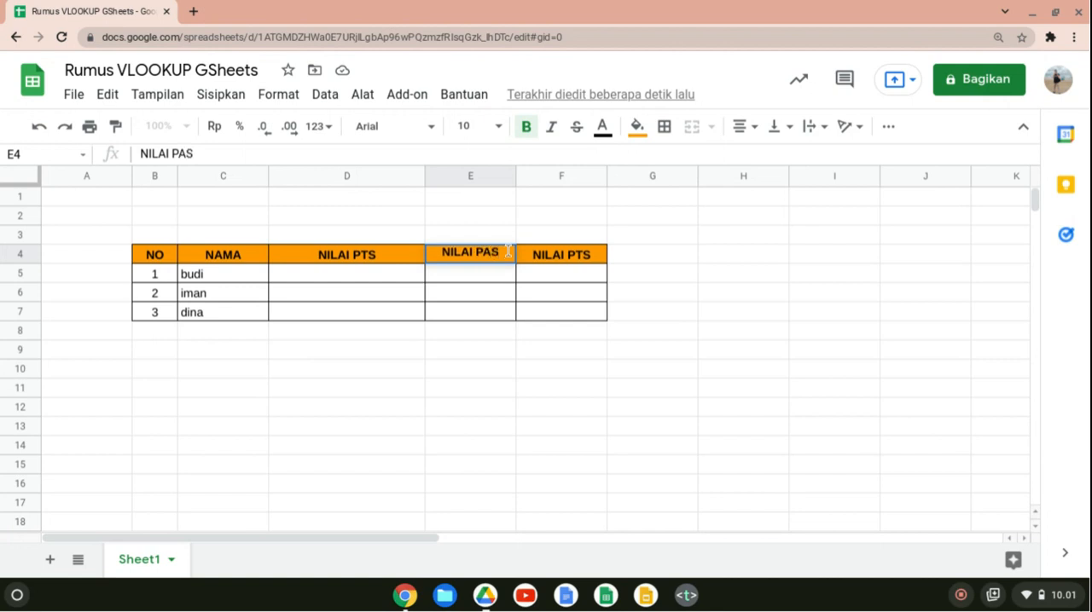
double_click(595, 257)
key("BackSpace")
key("BackSpace")
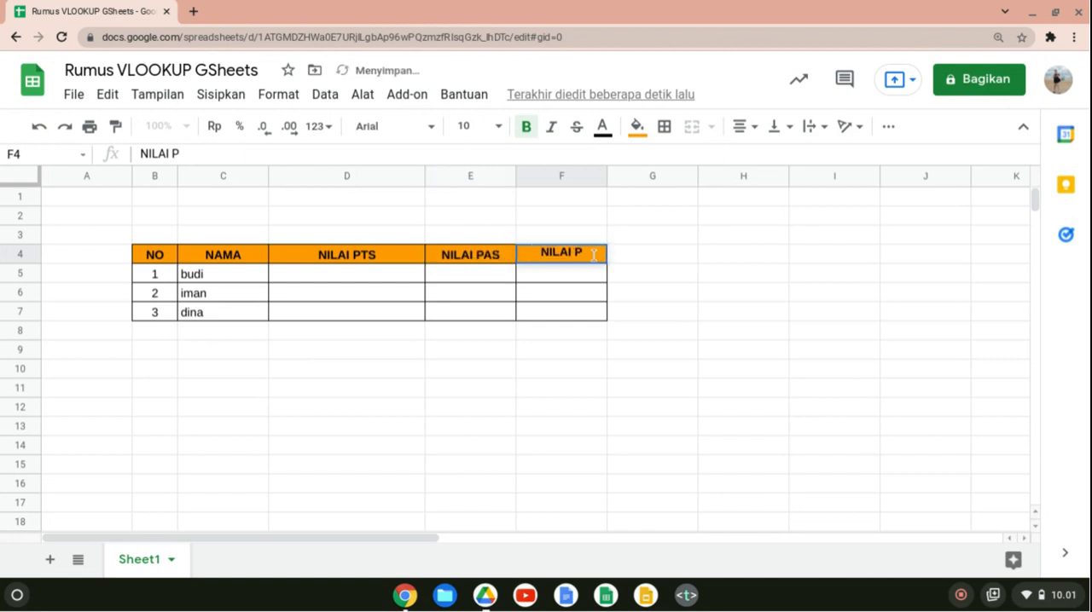
type("AT")
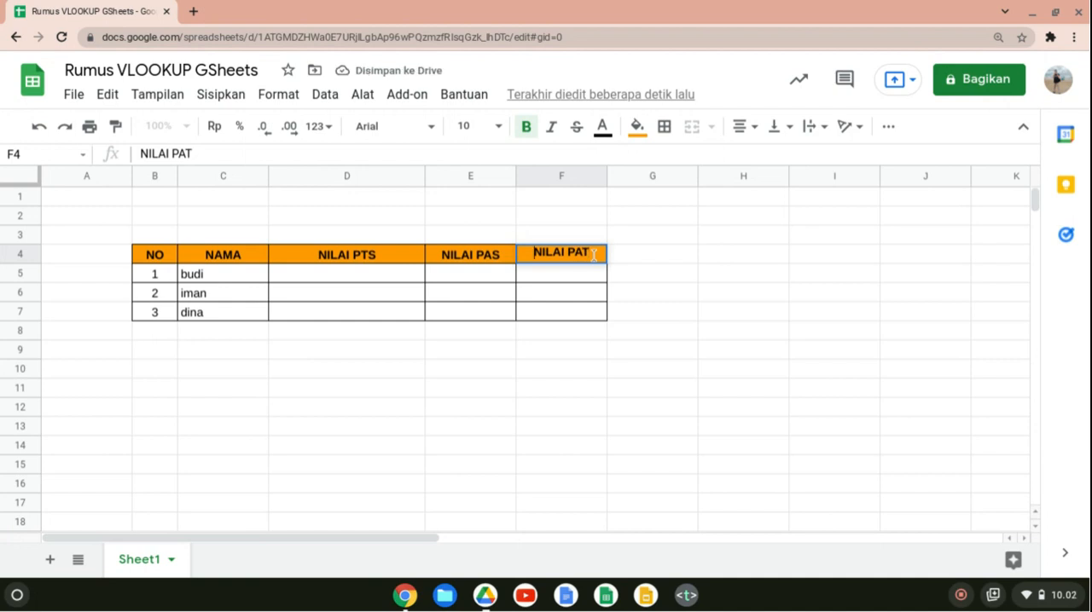
key("Return")
Copy the header cell F4 to G4 and replace its text with JUMLAH.
key("Up")
key("Right")
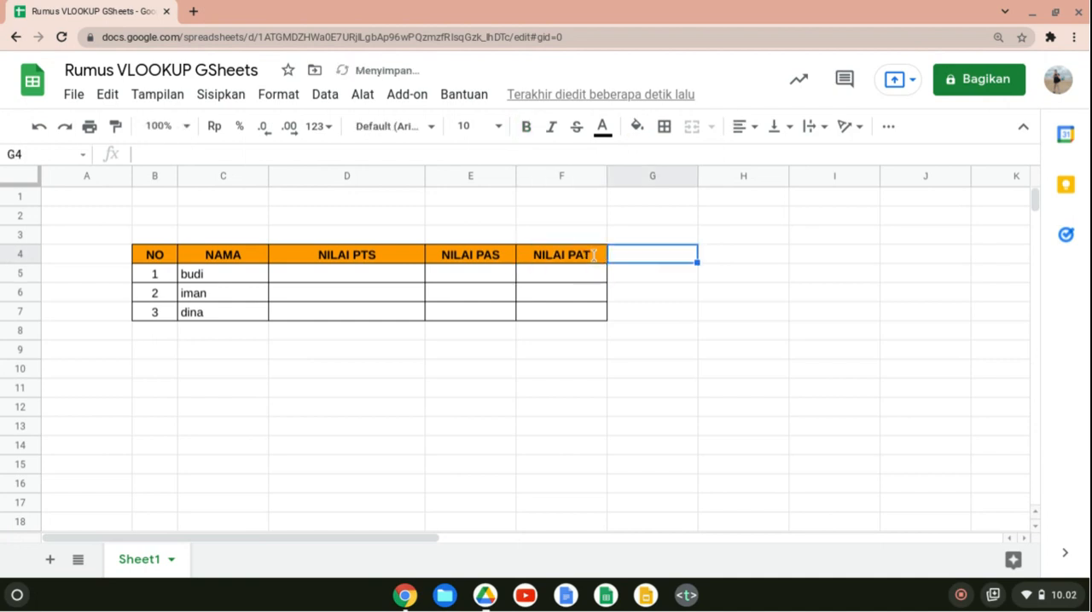
left_click(595, 256)
key("ctrl+c")
key("Right")
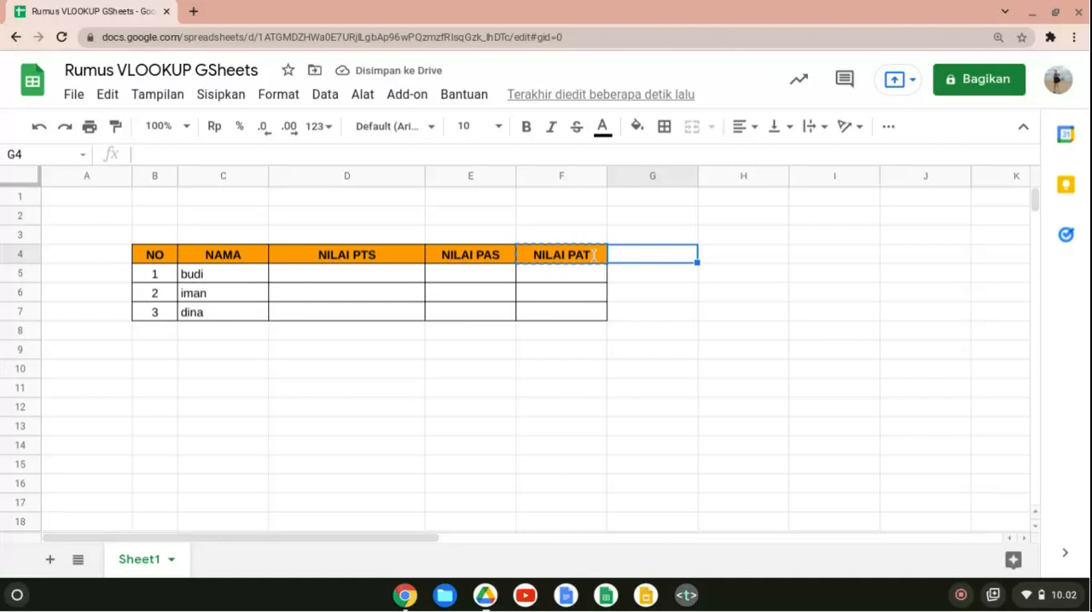
key("ctrl+v")
type("P")
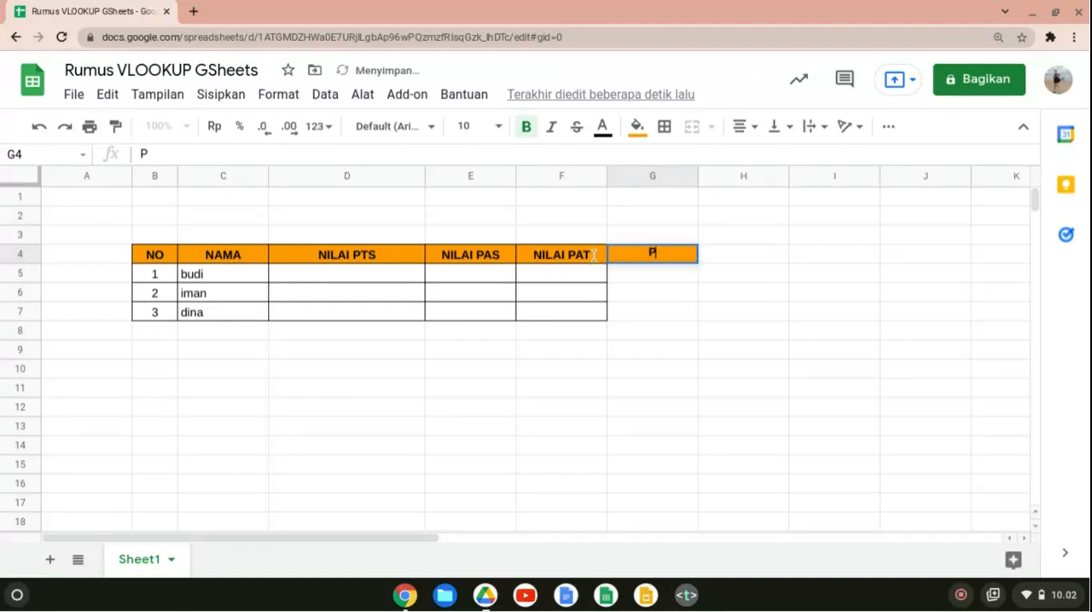
key("BackSpace")
type("JUMLAH")
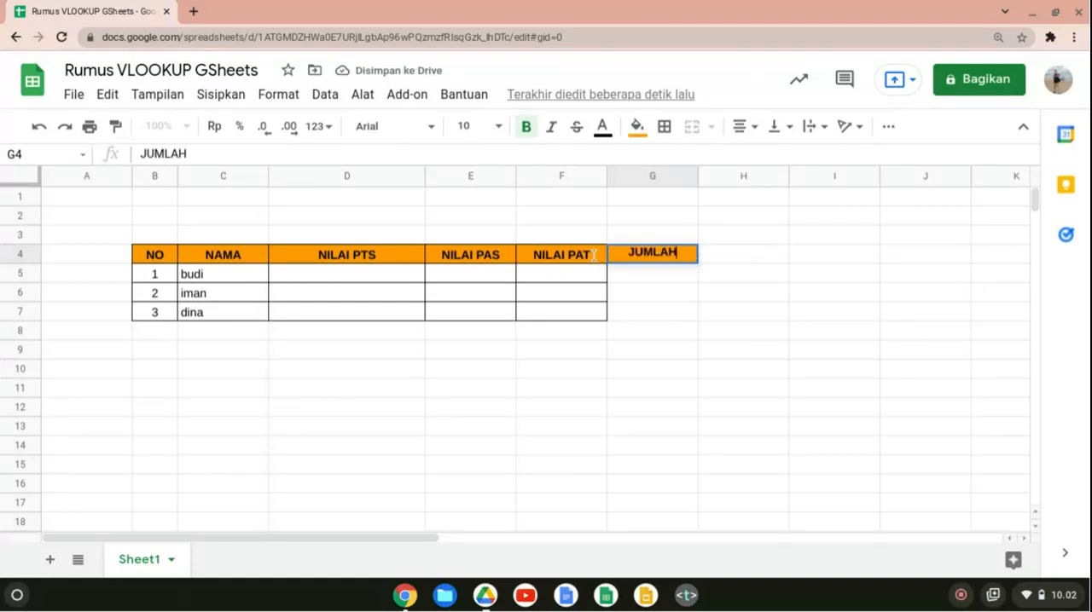
key("Return")
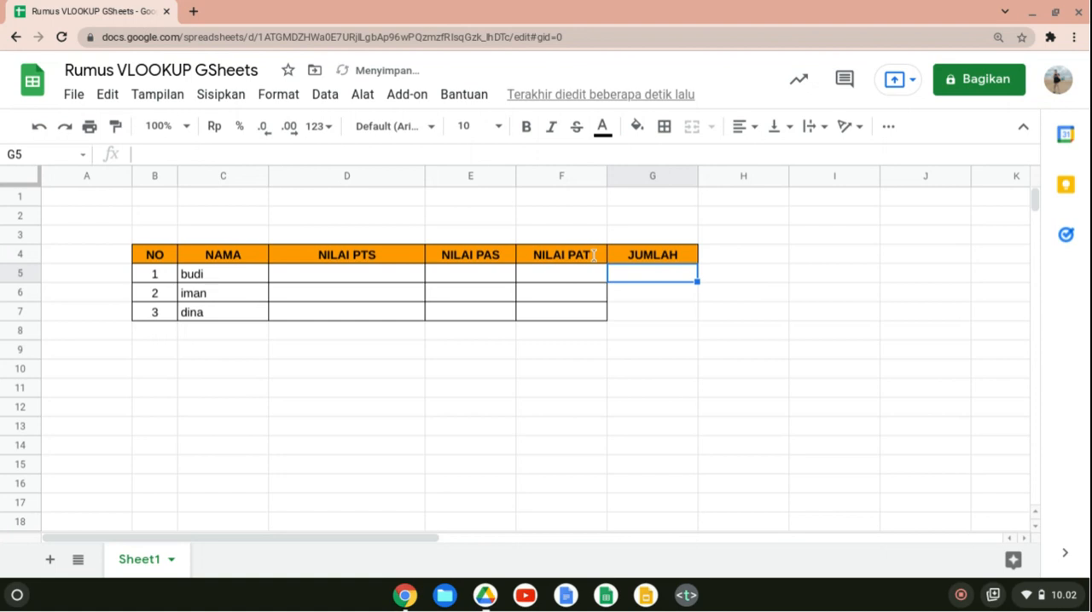
key("Up")
key("Right")
type("Ka")
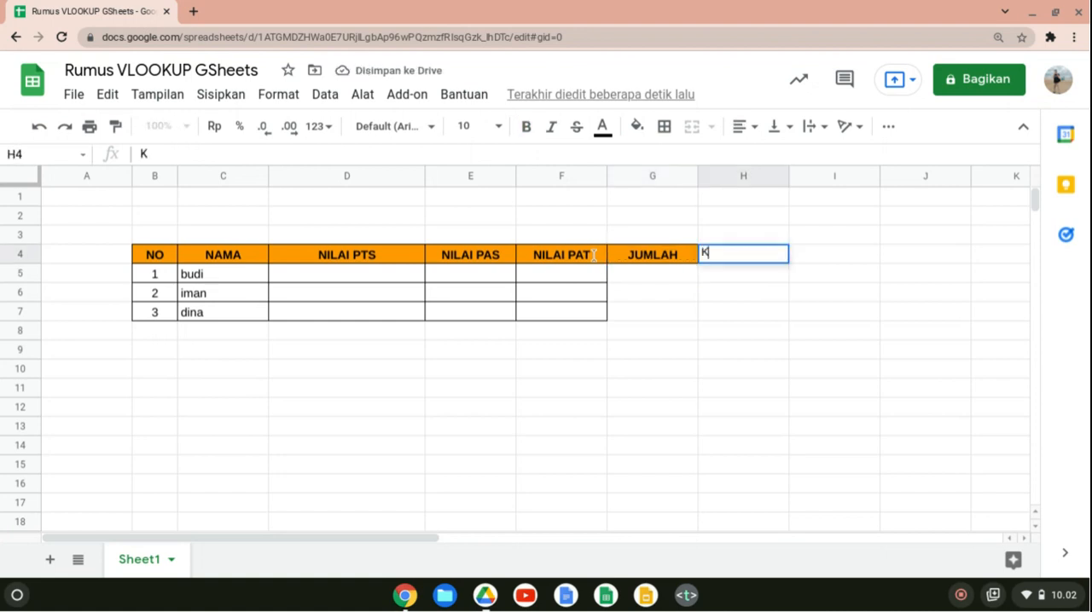
key("BackSpace")
key("BackSpace")
key("Left")
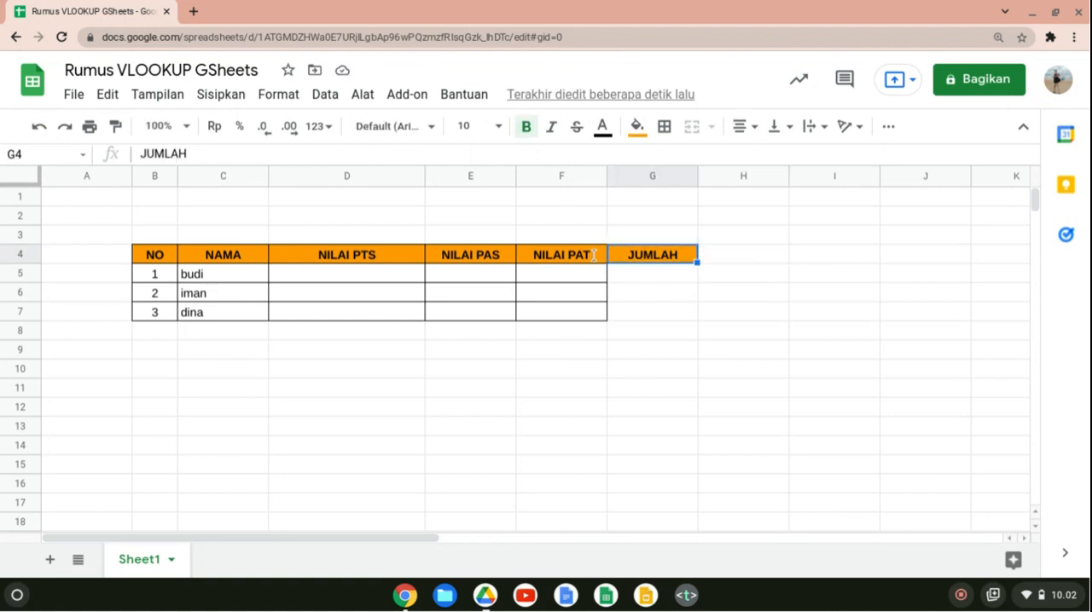
Copy the JUMLAH header cell to H4 and replace its text with KET.
key("ctrl+c")
key("Right")
key("ctrl+v")
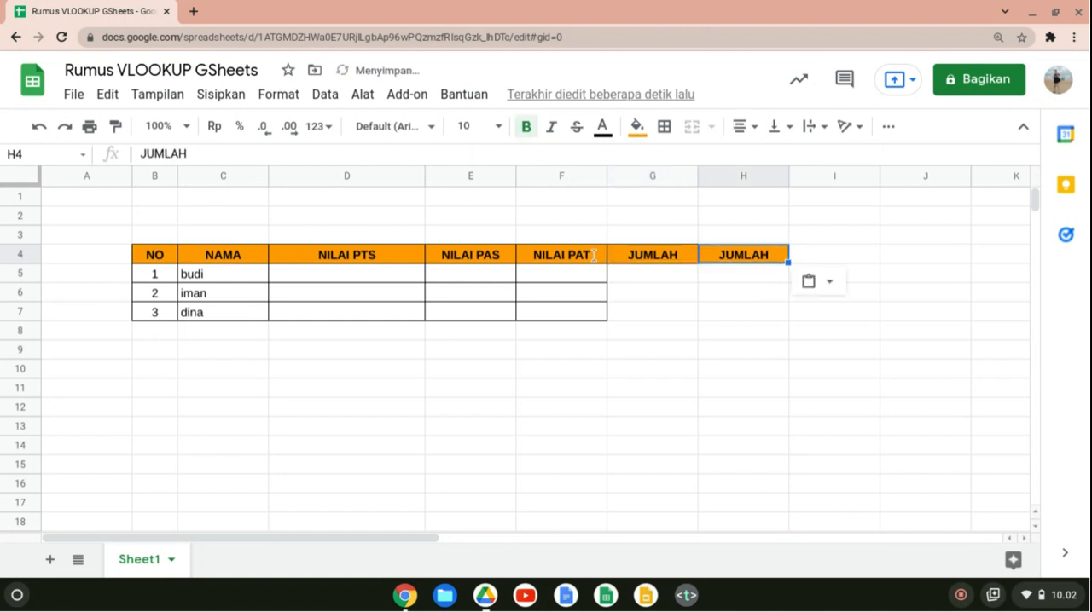
type("KET.")
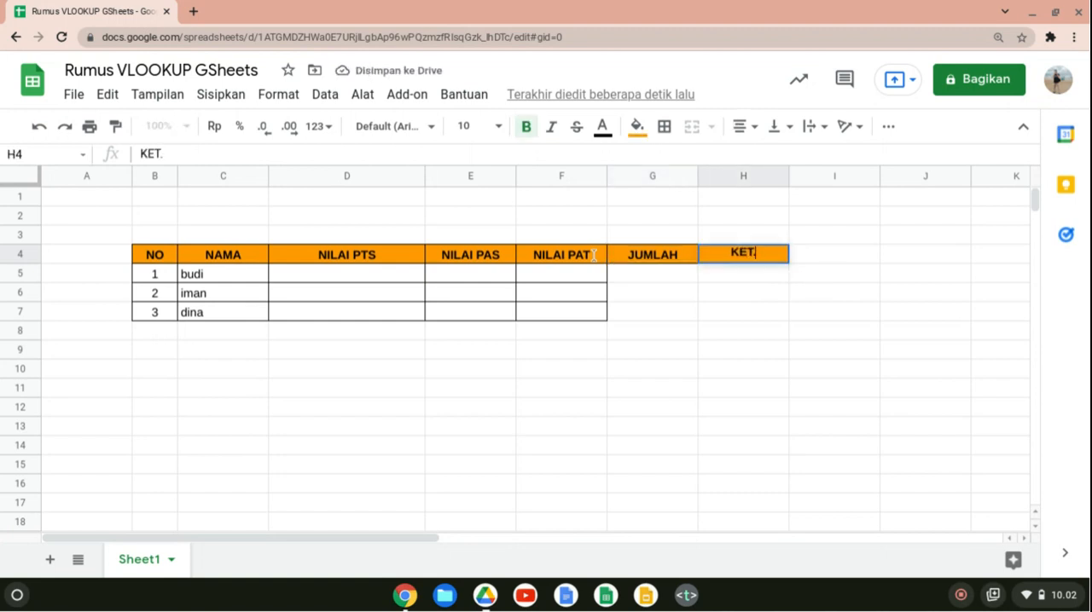
key("Return")
Apply all borders to the empty cells G5:H7 under JUMLAH and KET.
key("Left")
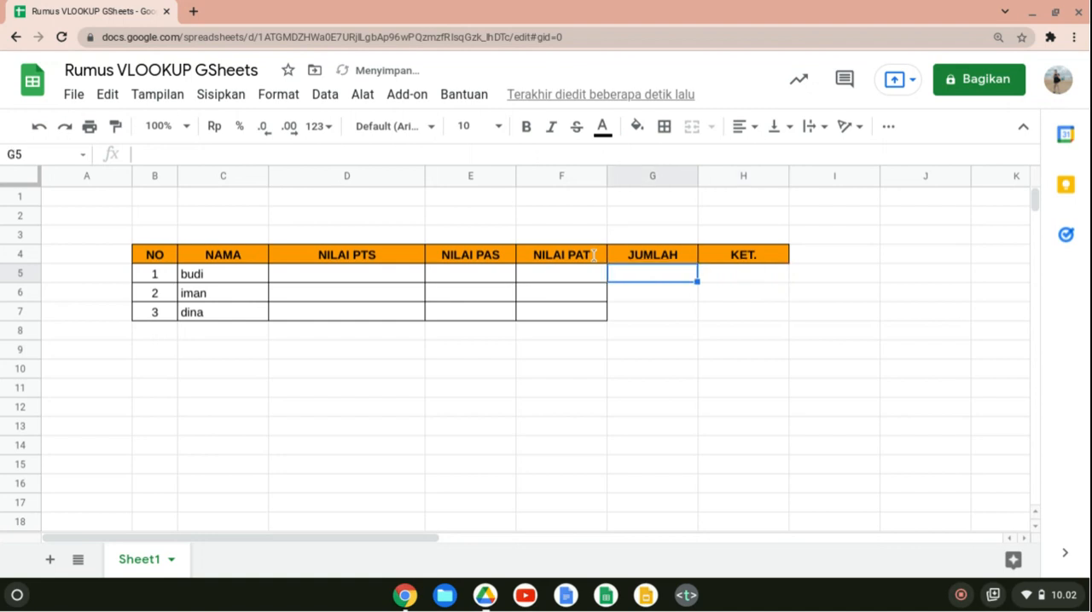
key("Right")
key("shift+Down")
key("shift+Down")
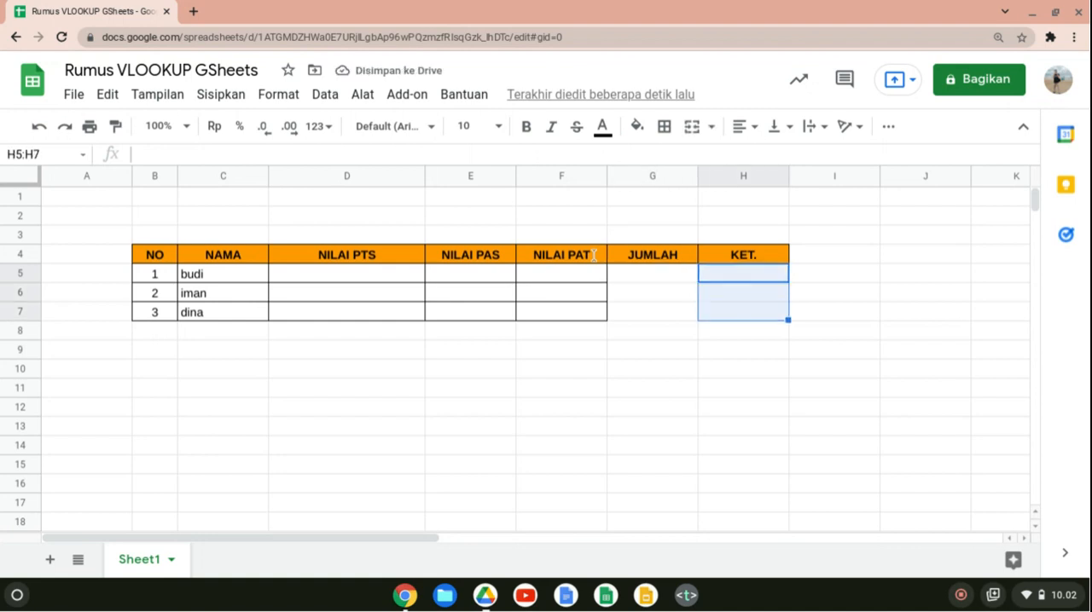
key("shift+Left")
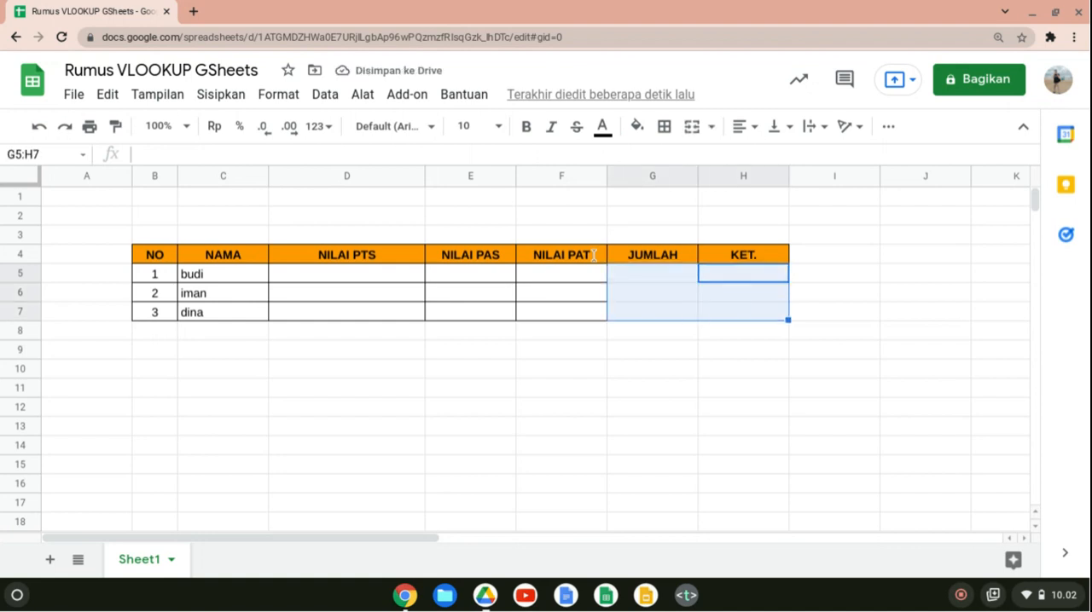
left_click(664, 127)
left_click(671, 160)
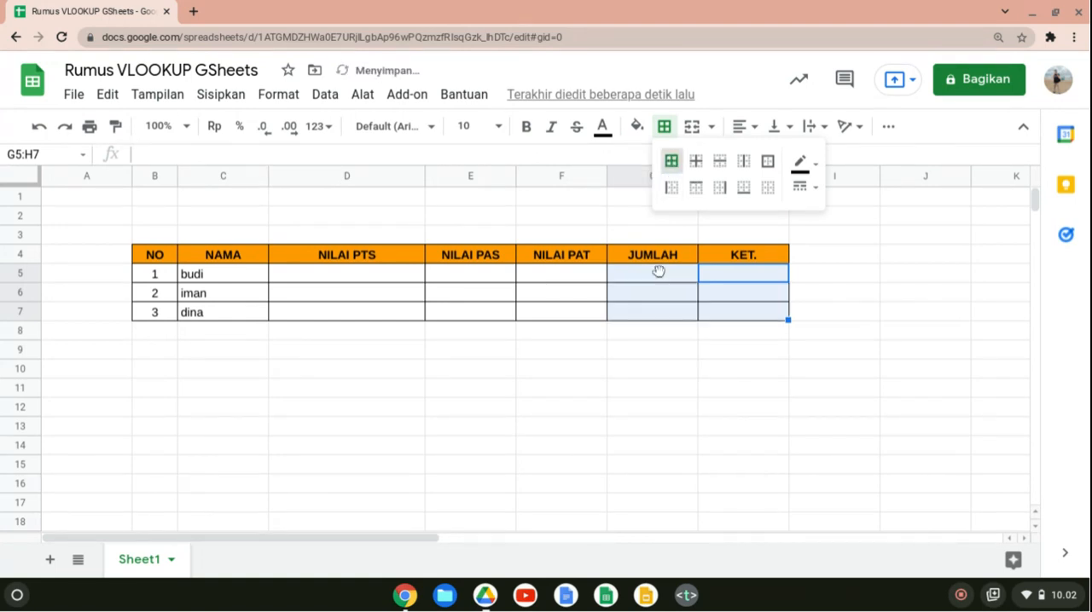
left_click(701, 301)
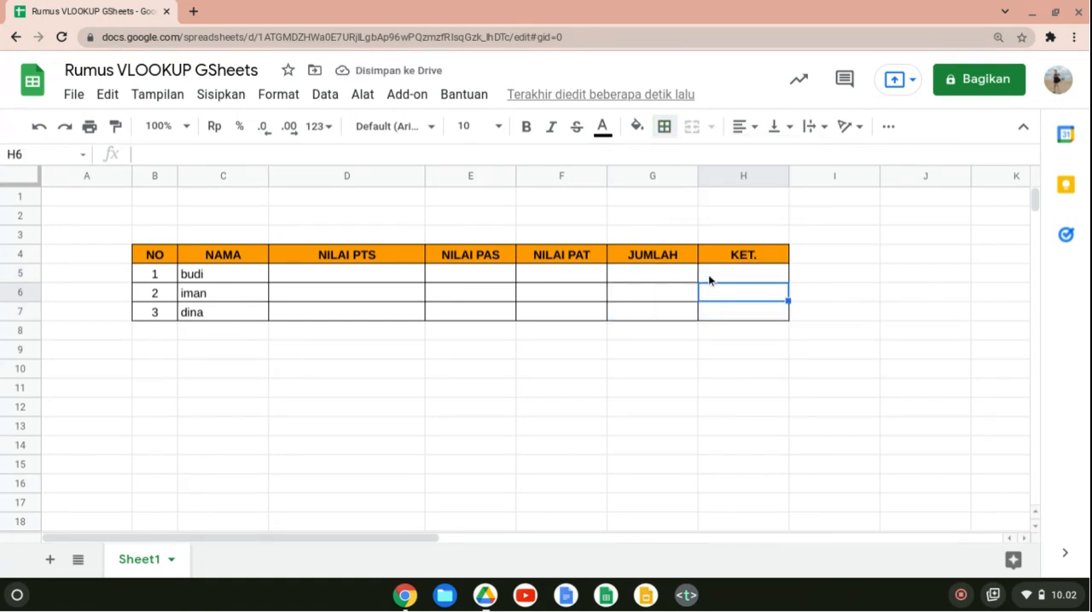
Resize columns D to H to one uniform width, about 1.1 times the width of column C.
key("Left")
key("Up")
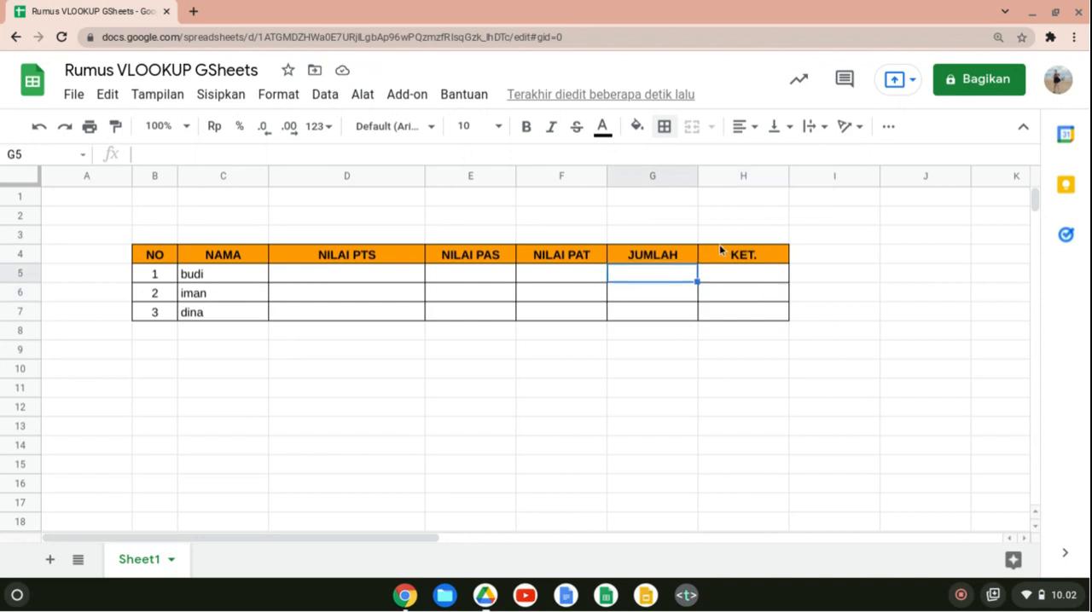
key("Left")
left_click_drag(401, 176, 706, 175)
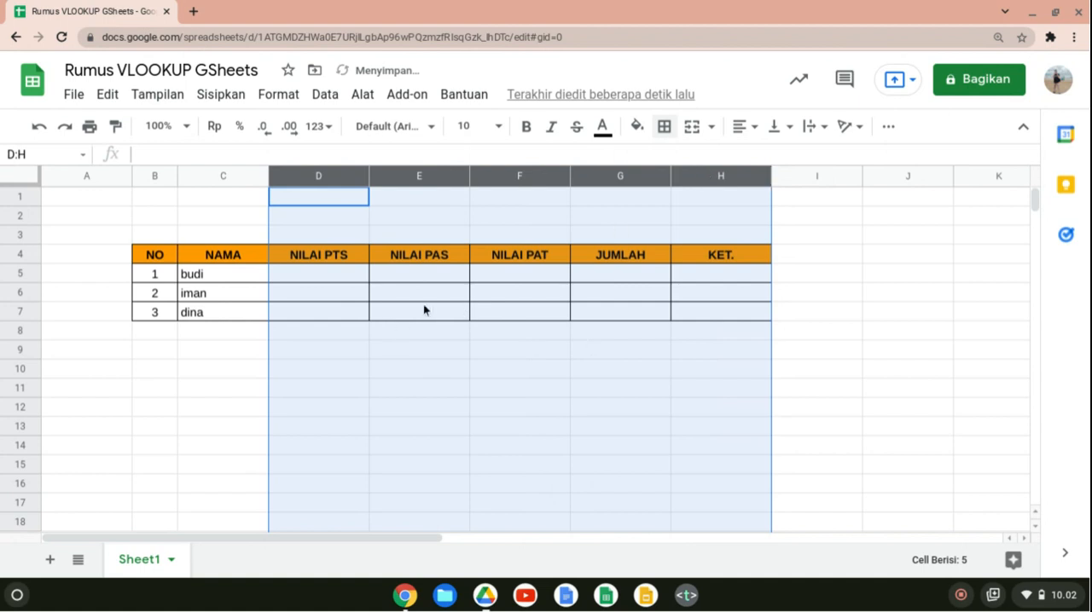
left_click(155, 237)
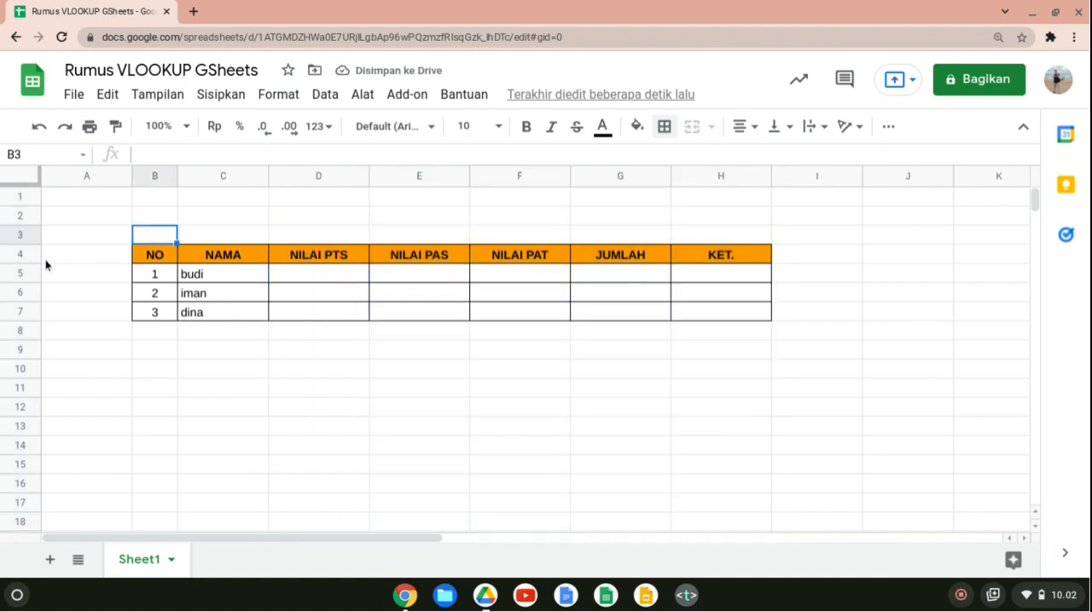
Increase the height of header row 4 by about one third and select the whole row.
left_click_drag(37, 263, 37, 270)
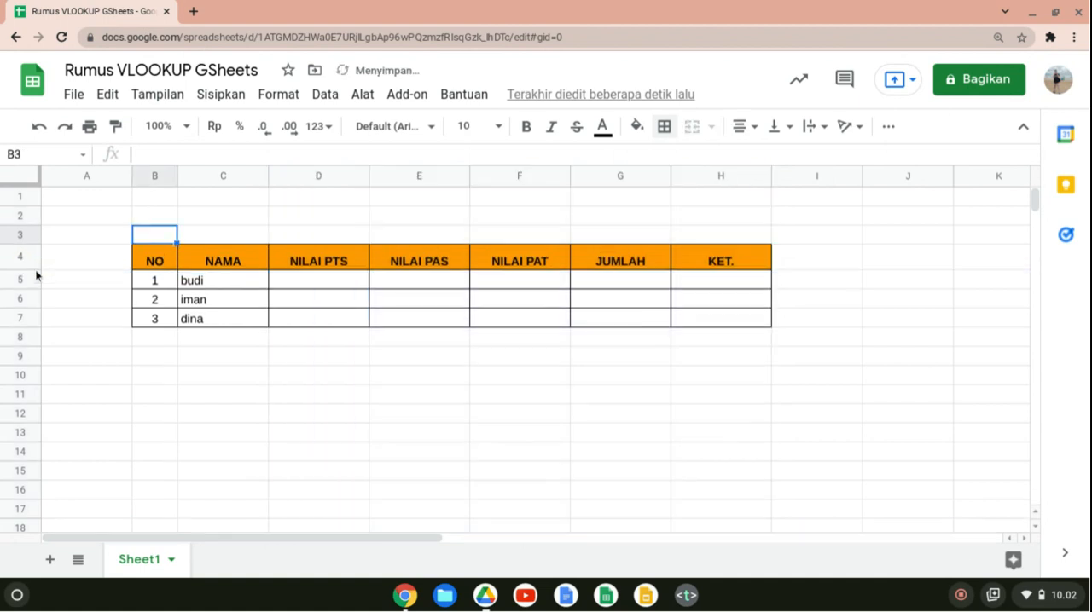
left_click(15, 255)
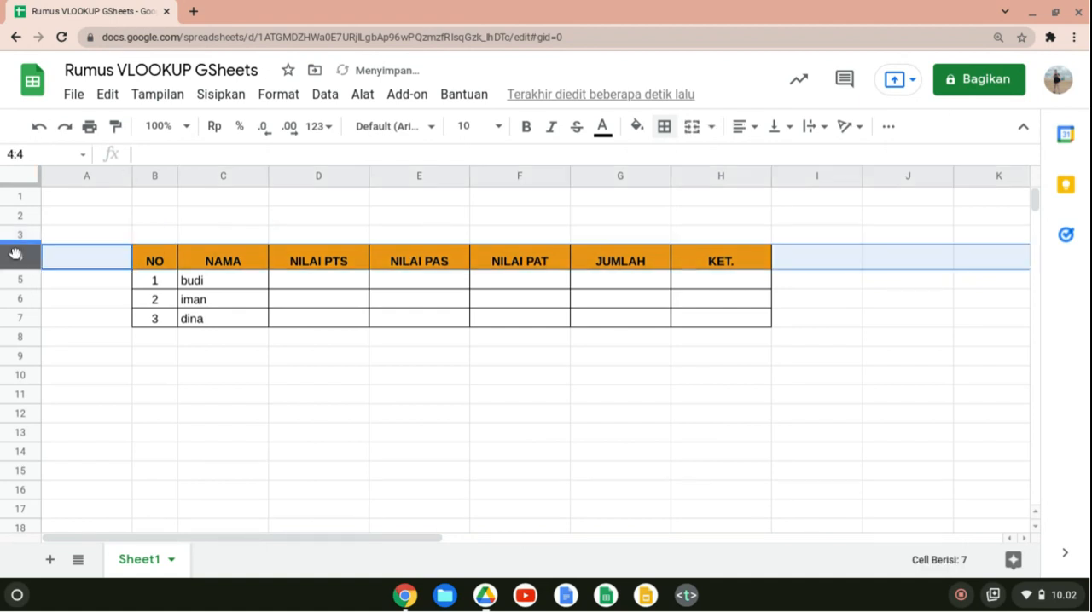
Align the contents of header row 4 vertically to the middle.
left_click(275, 95)
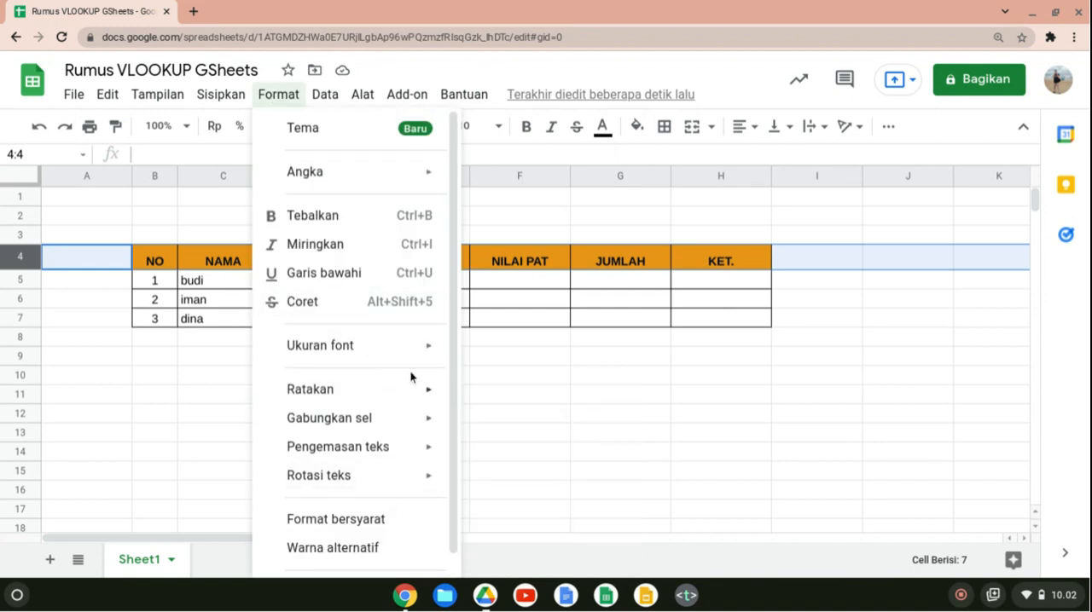
mouse_move(412, 393)
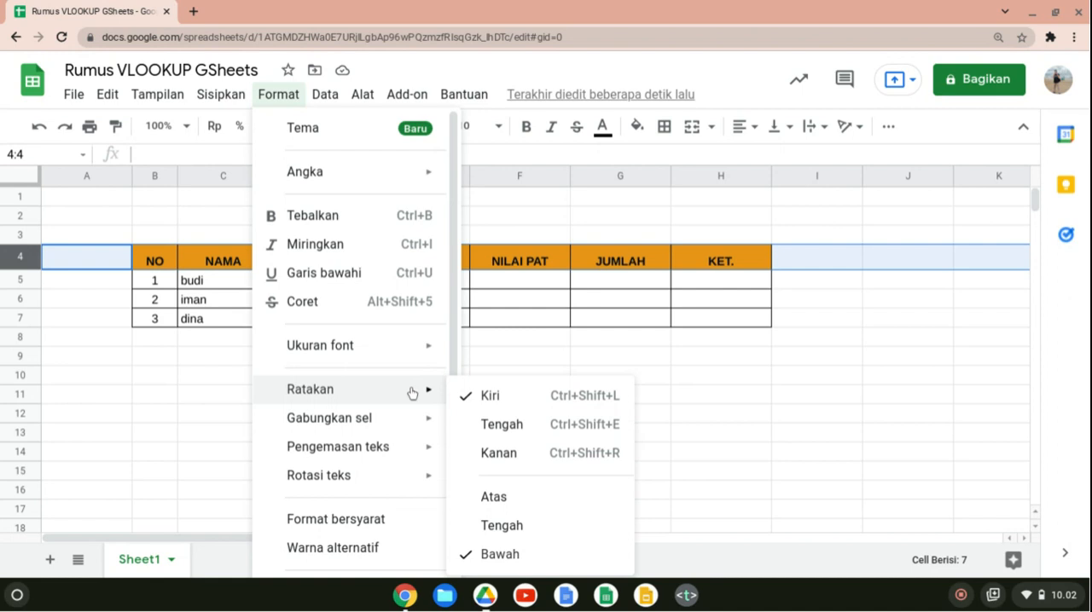
left_click(551, 521)
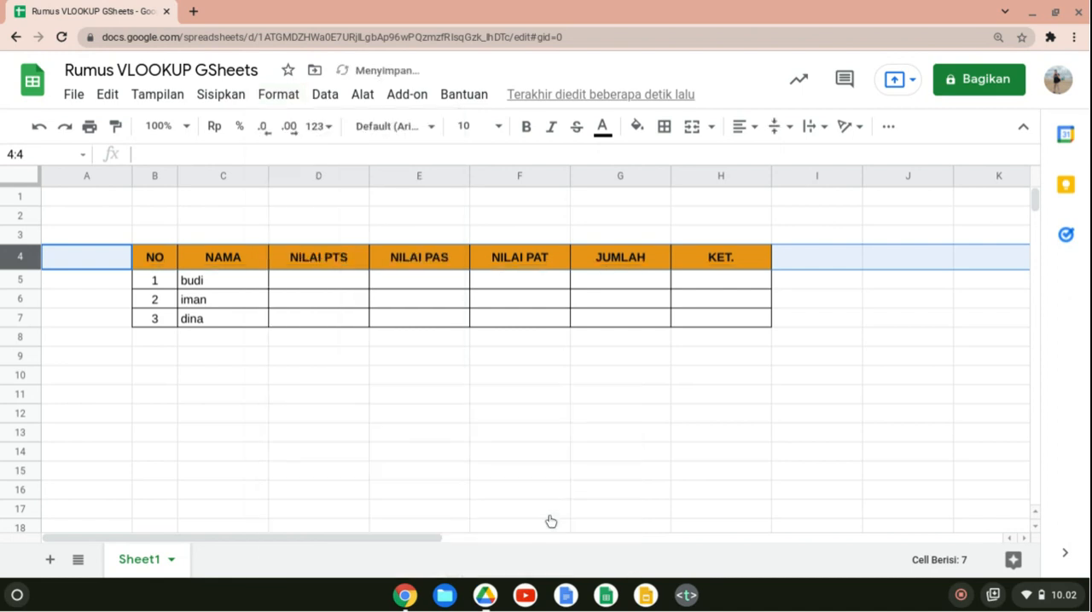
left_click(585, 438)
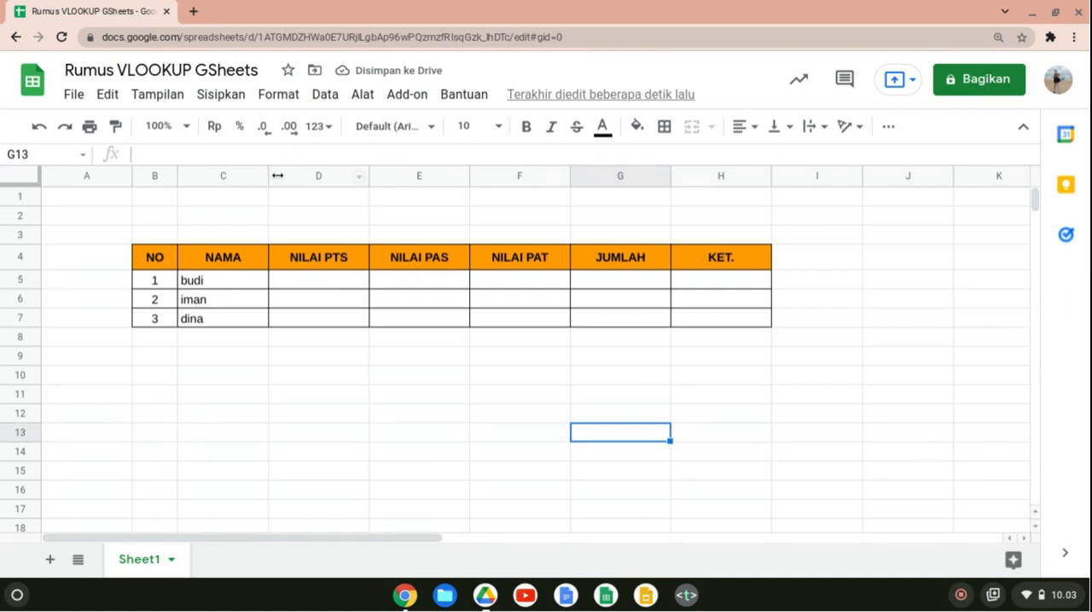
Narrow columns D to F uniformly to about three quarters of their width and center their contents horizontally.
left_click_drag(312, 178, 431, 170)
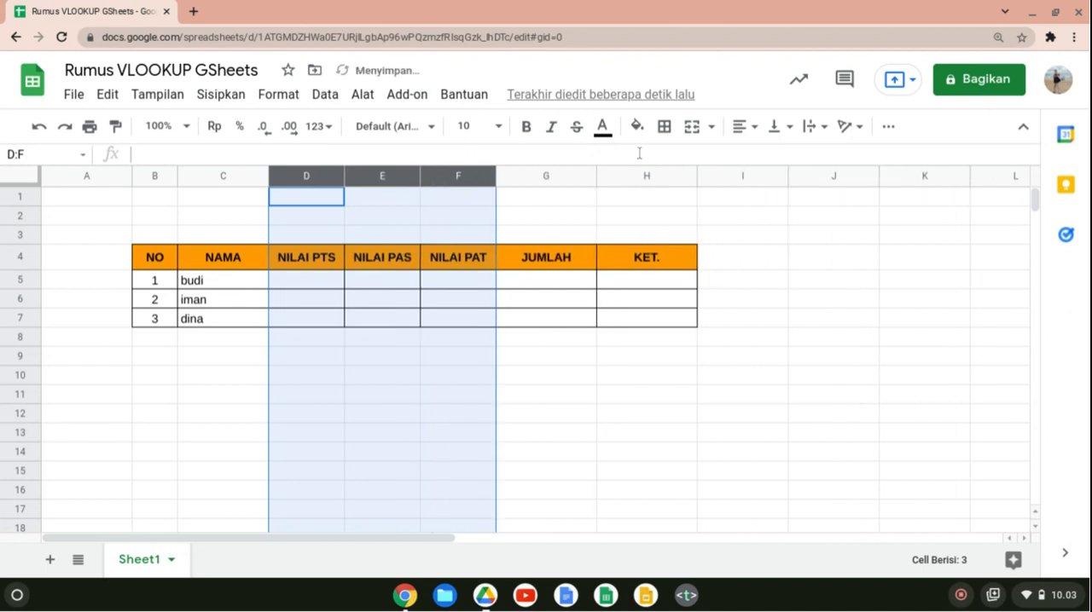
left_click(756, 125)
left_click(761, 156)
left_click(516, 369)
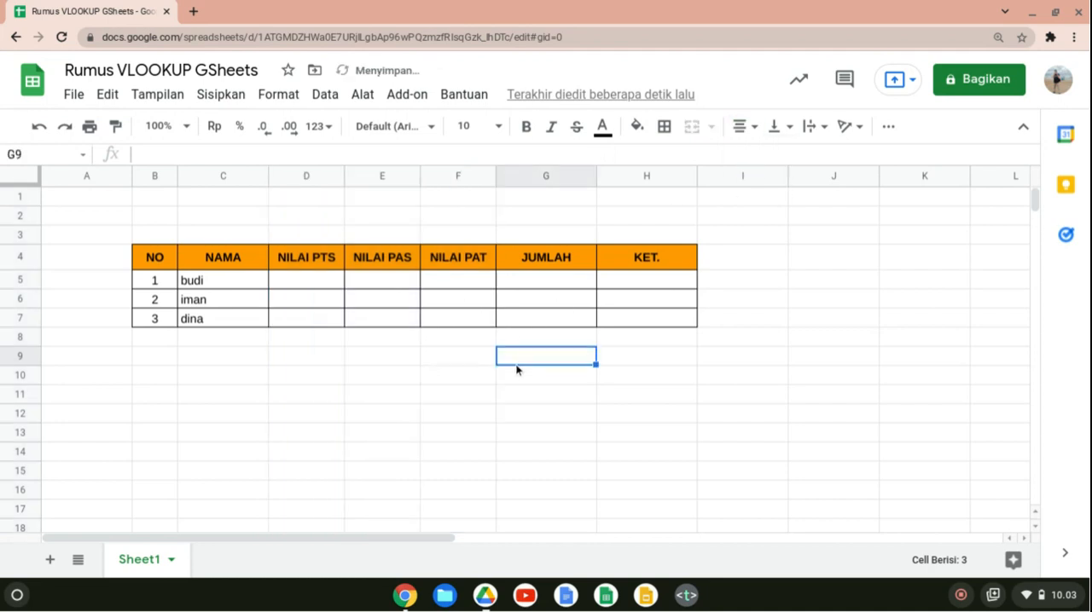
Enter the NILAI PTS scores 60, 89 and 76 in cells D5 to D7.
left_click(310, 286)
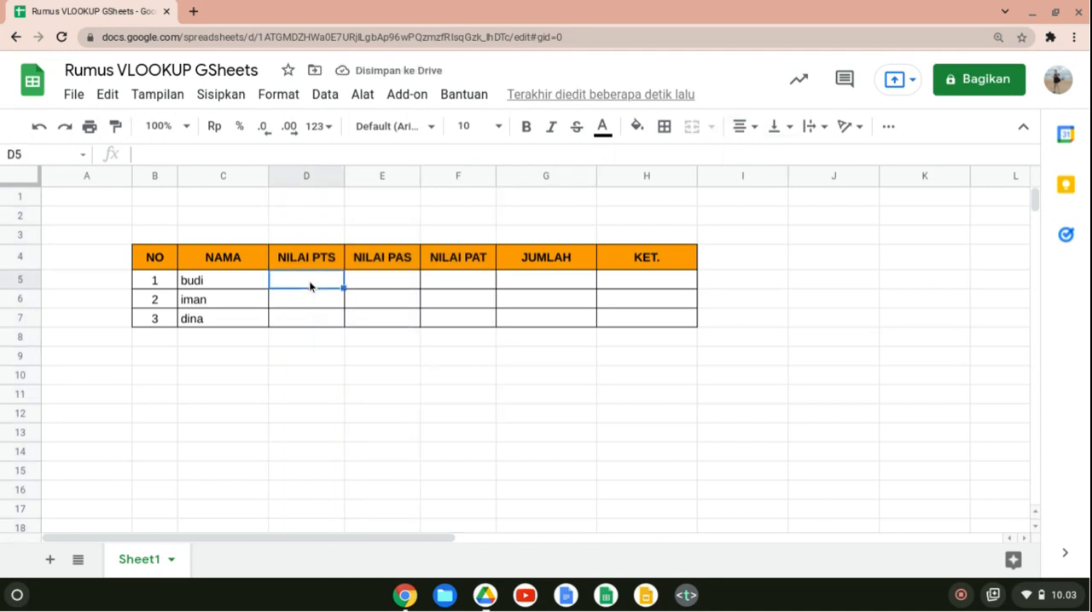
type("60")
key("Return")
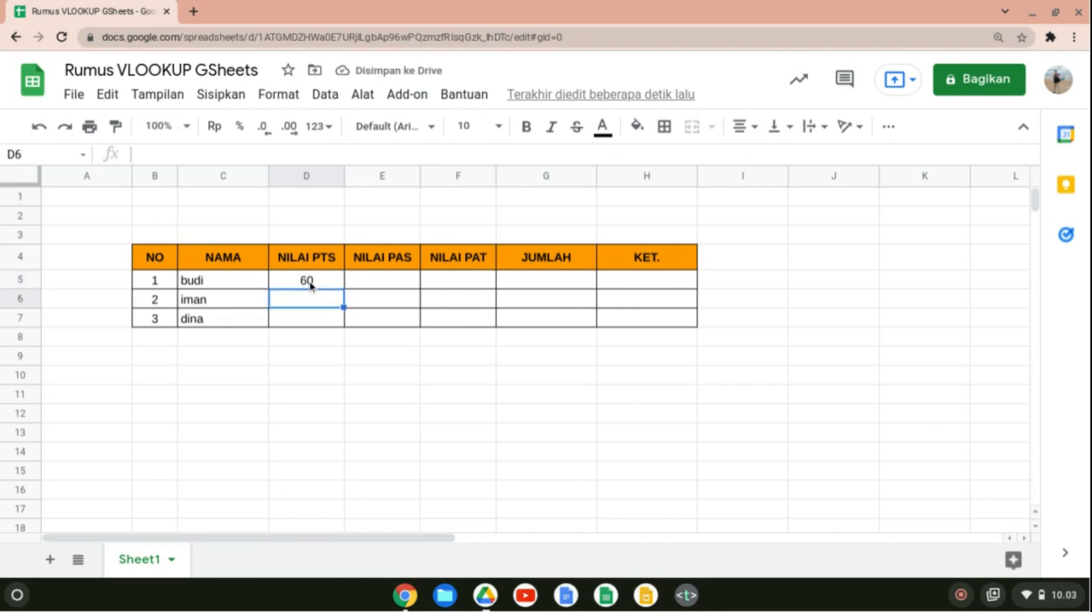
type("89")
key("Return")
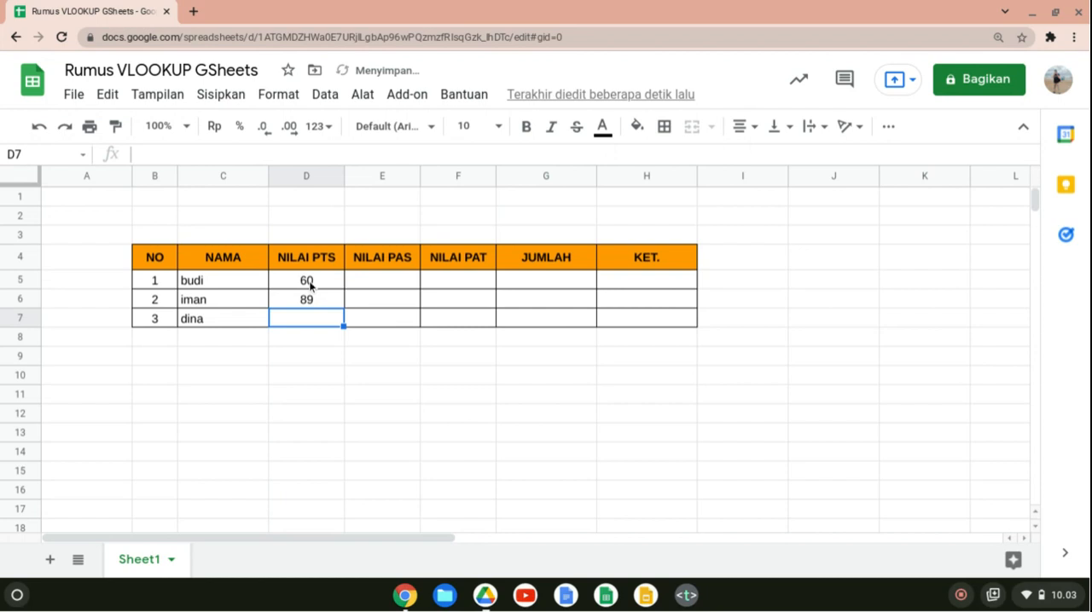
type("76")
key("Return")
Enter the NILAI PAS scores 70, 80 and 78 in cells E5 to E7.
key("Up")
key("Up")
key("Right")
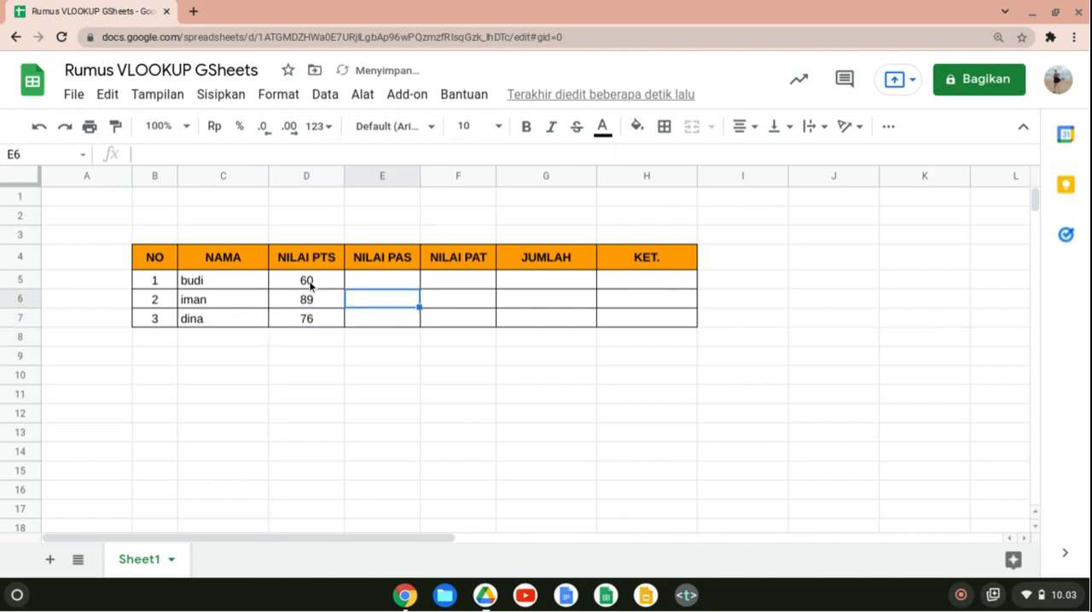
key("Up")
type("70")
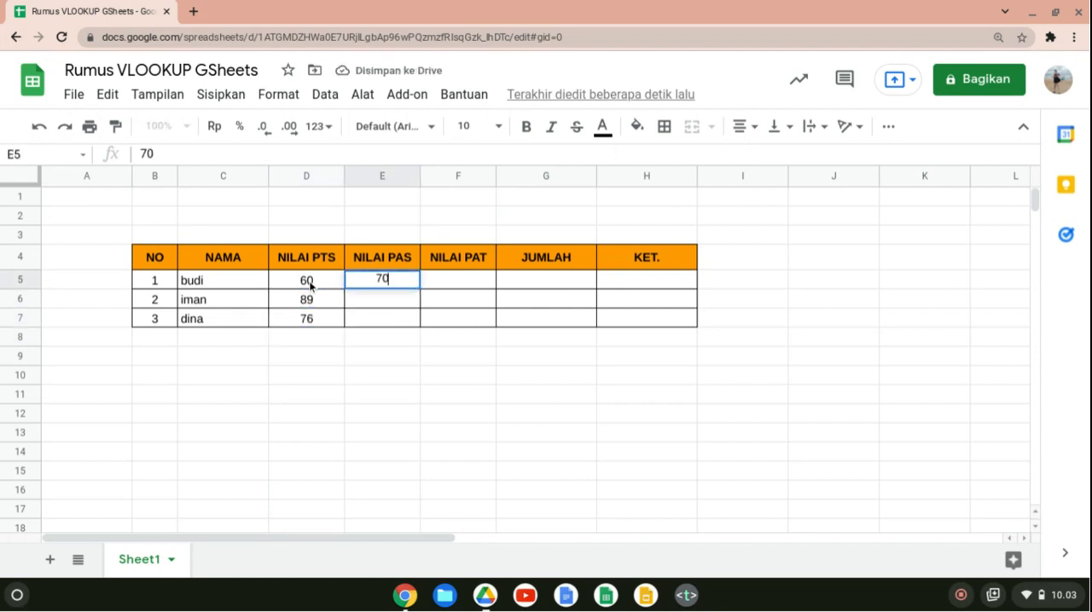
key("Return")
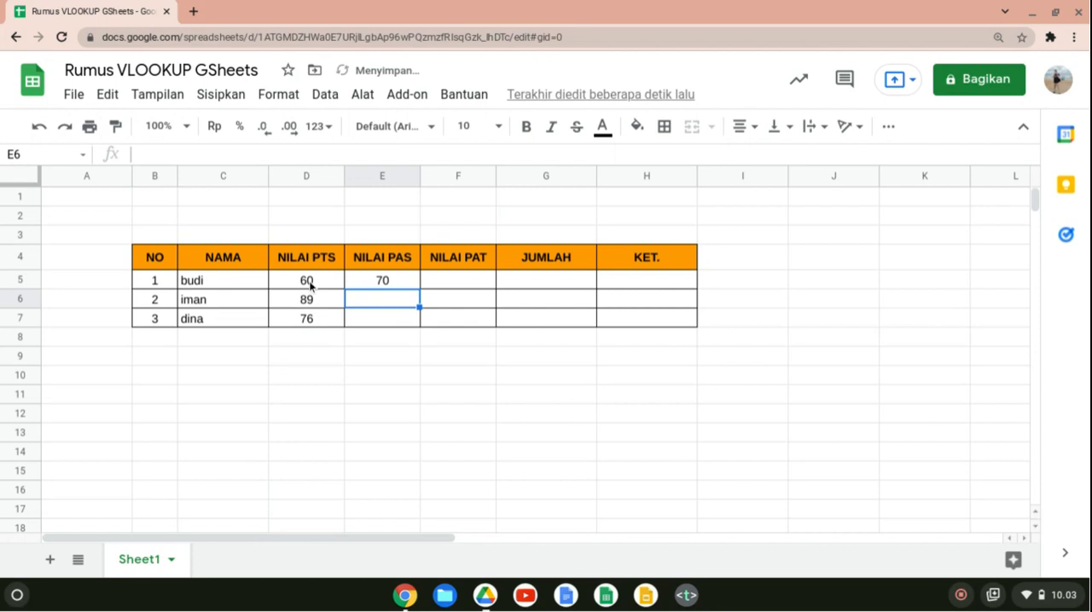
type("80")
key("Return")
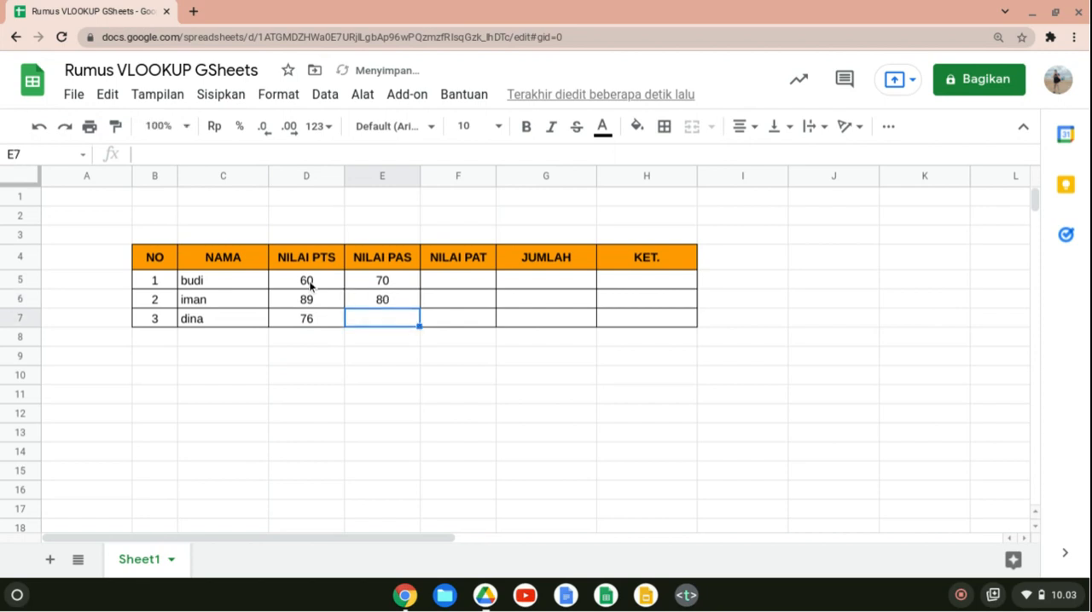
type("78")
key("Return")
Enter the NILAI PAT scores 80, 77 and 75 in cells F5 to F7.
key("Up")
key("Up")
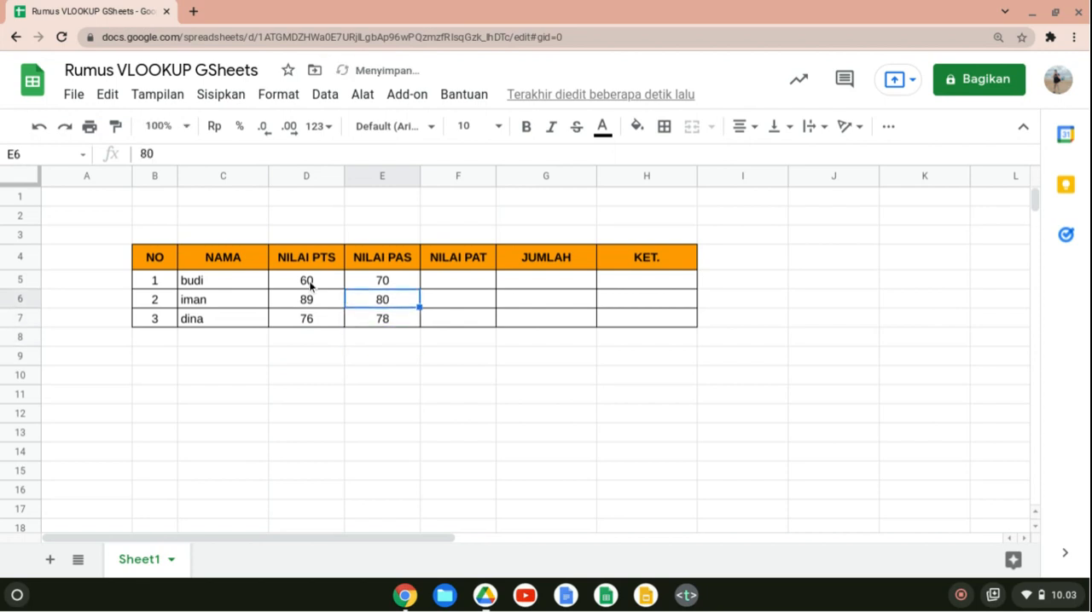
key("Right")
key("Up")
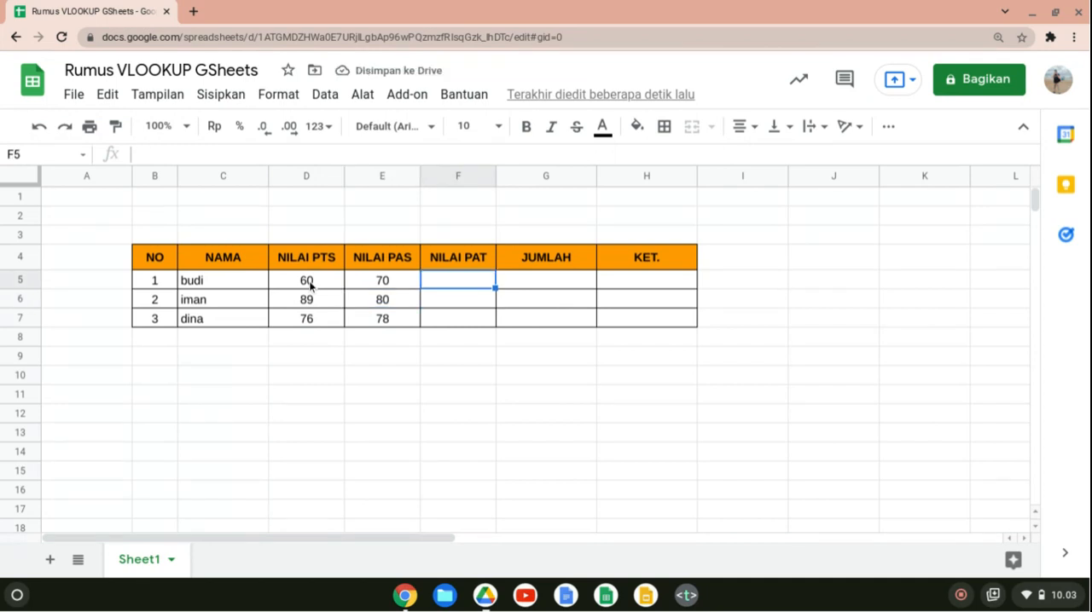
type("80")
key("Return")
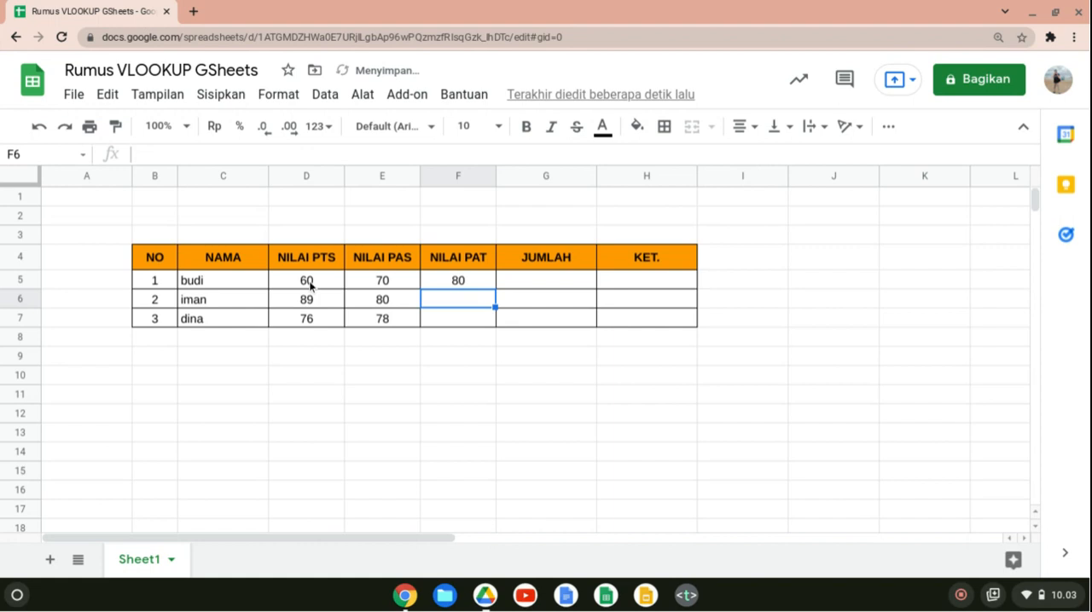
type("77")
key("Return")
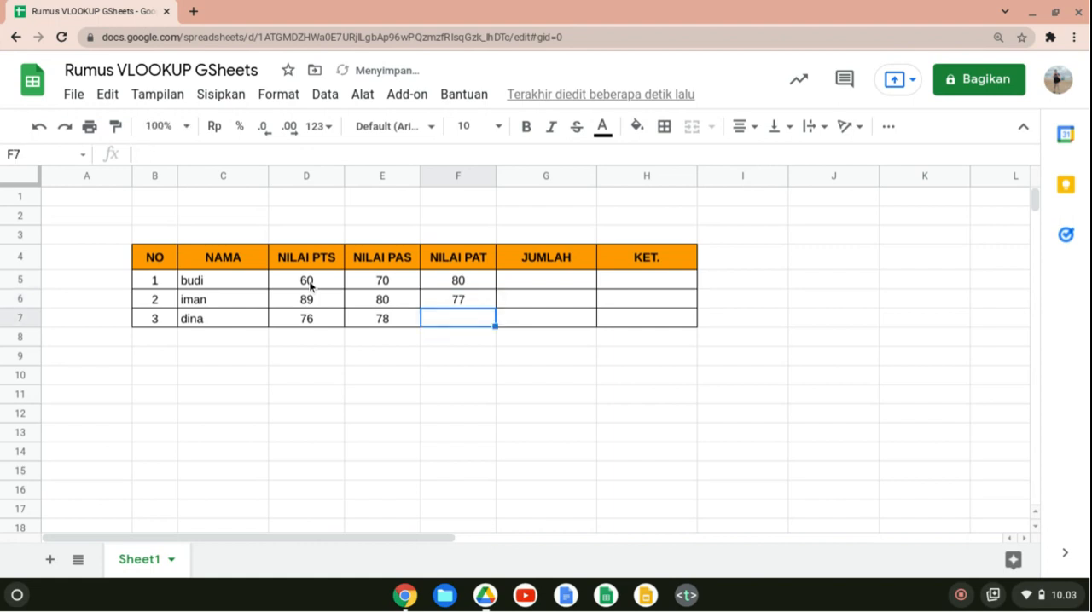
type("75")
key("Return")
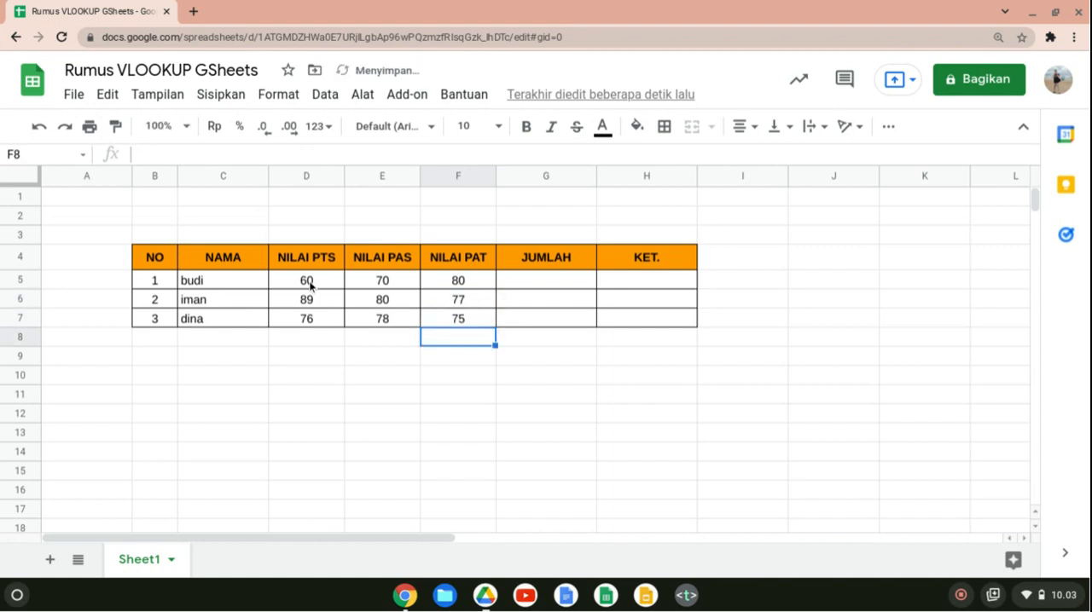
Total the three scores in G5 with =sum(D5:F5) and accept the suggested autofill for G6:G7.
key("Up")
key("Up")
key("Right")
key("Up")
key("Up")
key("Down")
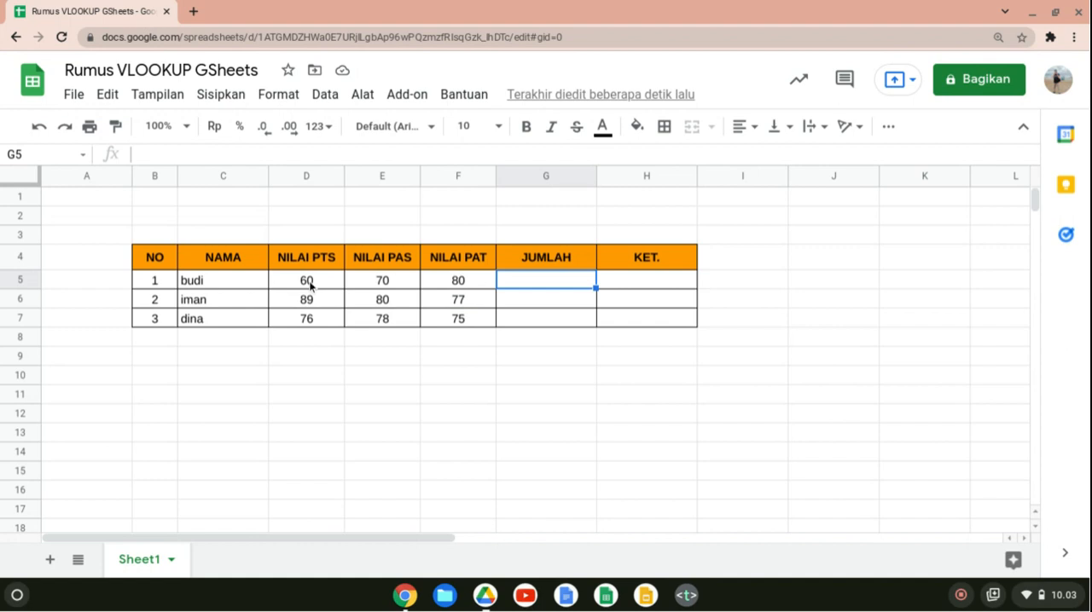
type("=")
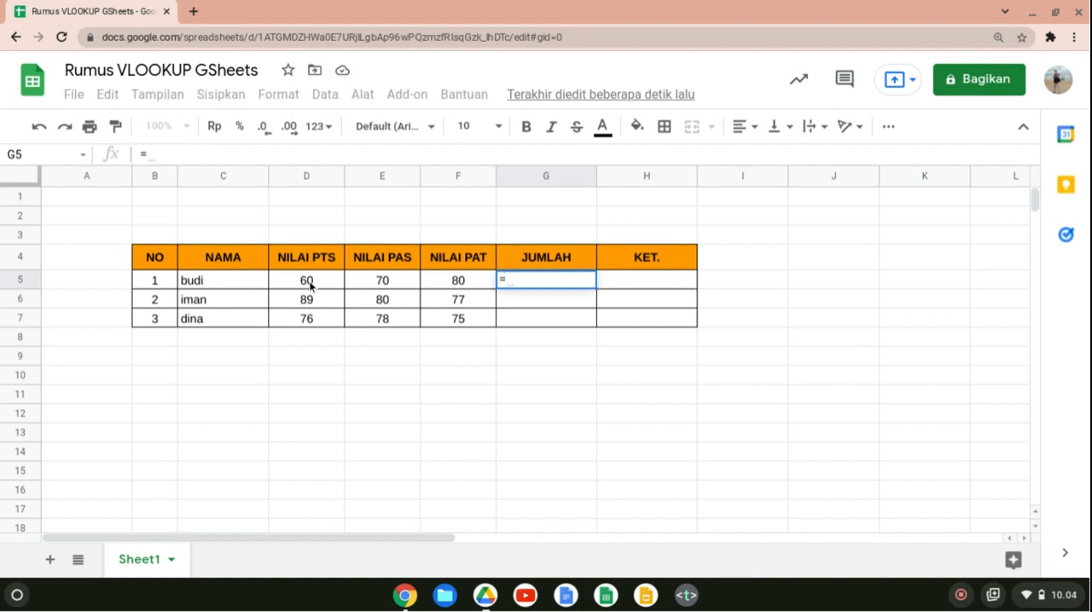
type("sum(")
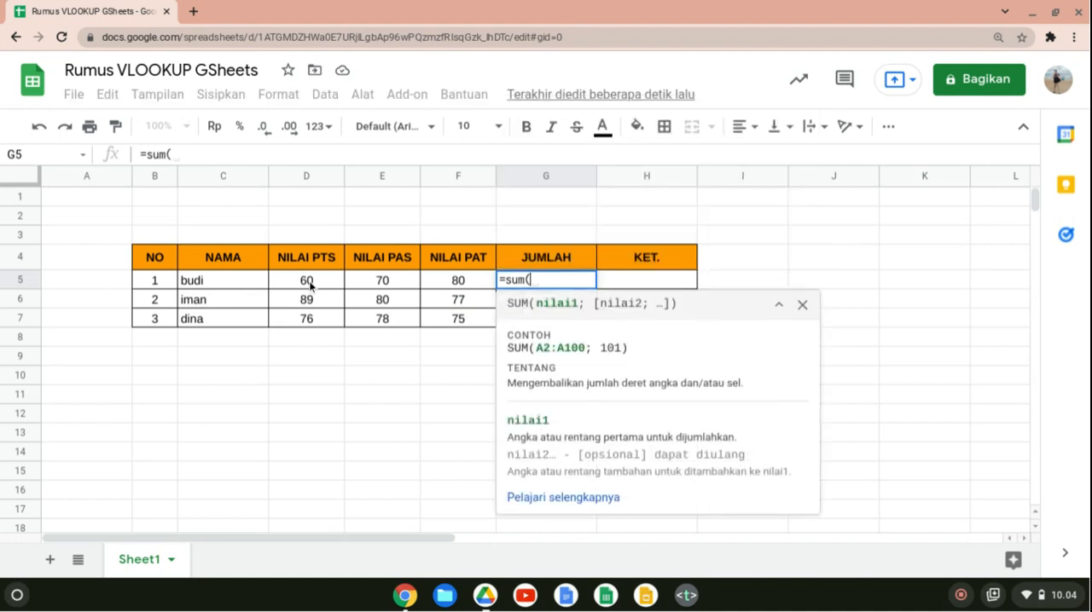
left_click_drag(337, 278, 437, 283)
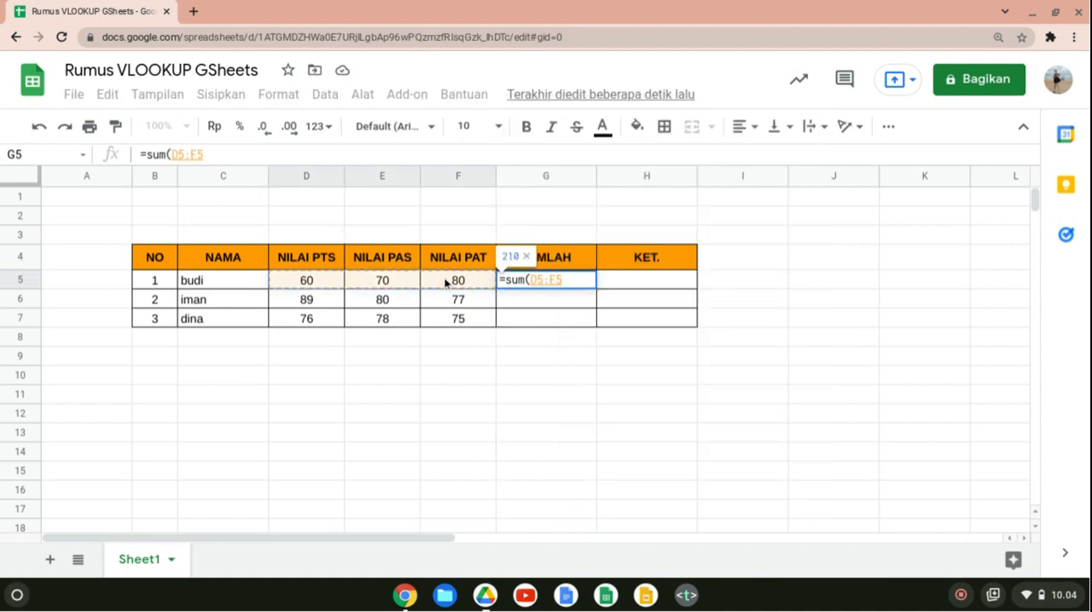
type(")")
key("Return")
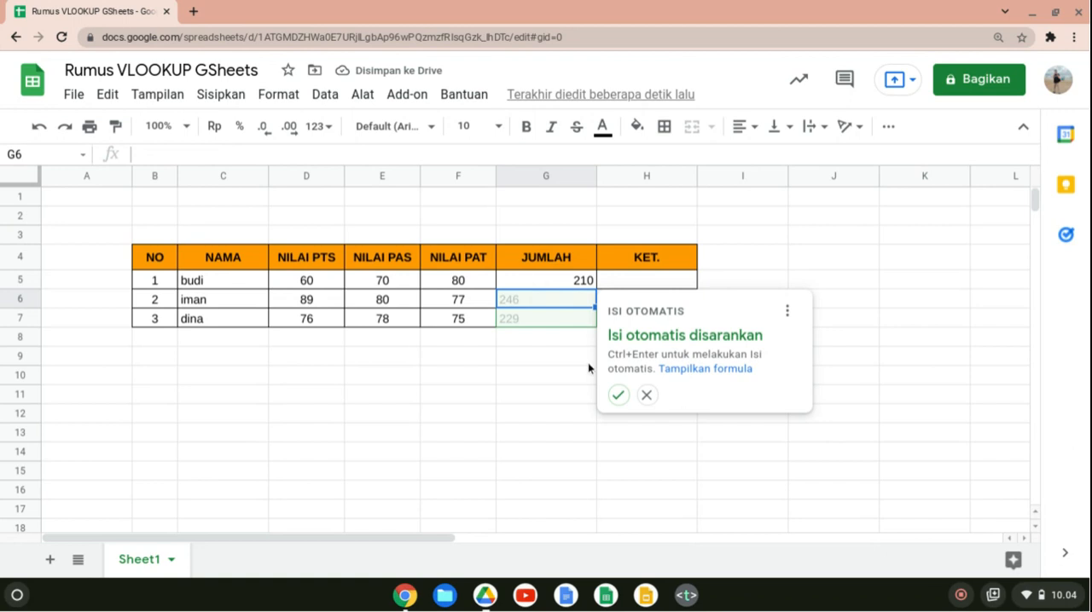
left_click(619, 395)
Center the JUMLAH totals in G5:G7 horizontally.
left_click(577, 280)
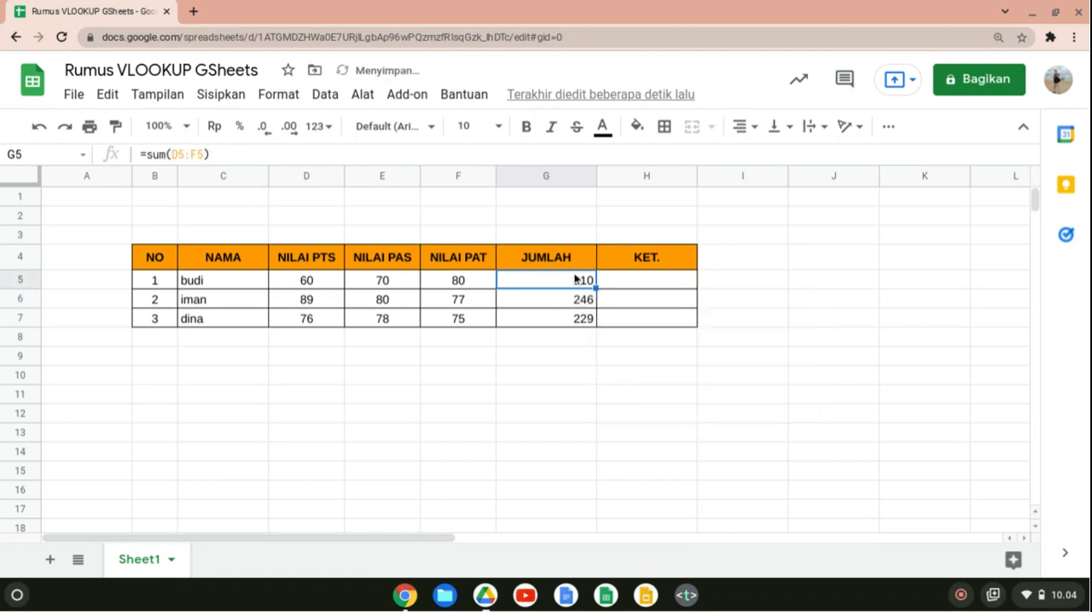
key("shift+Down")
key("shift+Down")
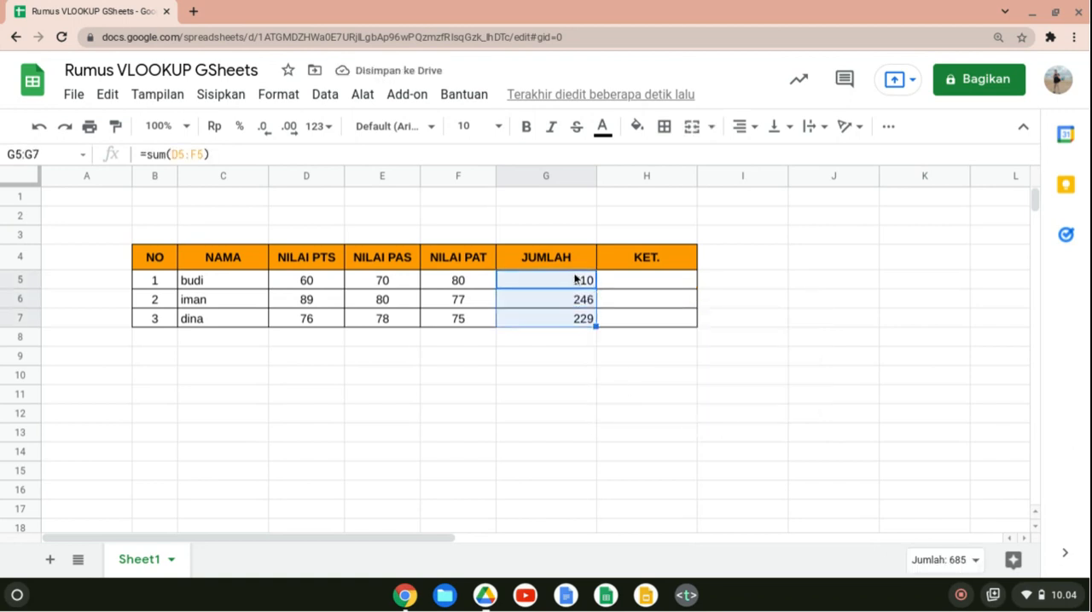
left_click(745, 127)
left_click(763, 158)
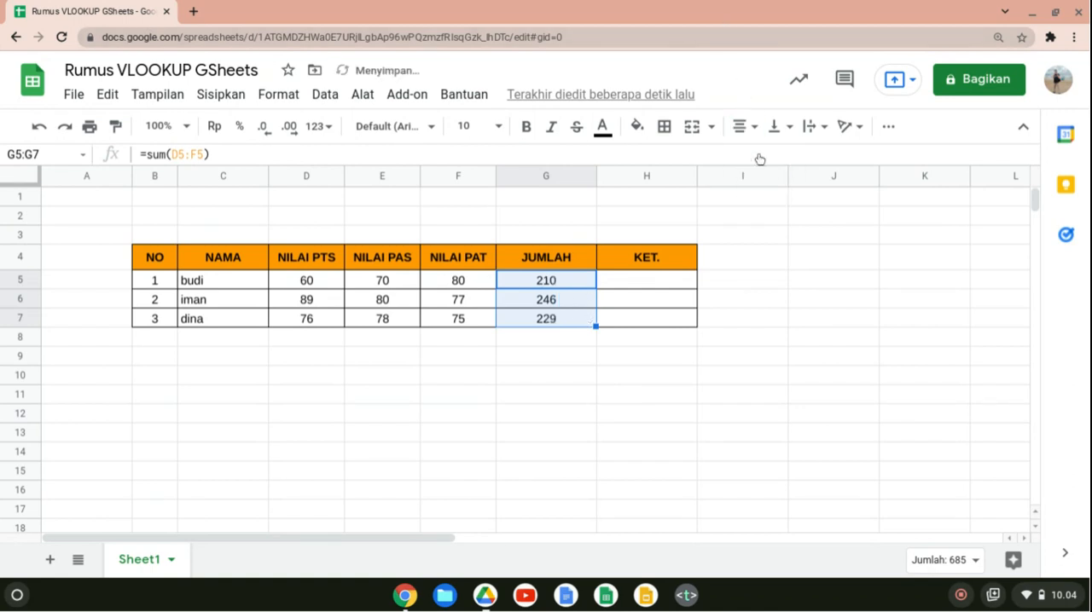
Center the empty KET. cells H5:H7 horizontally.
left_click(664, 283)
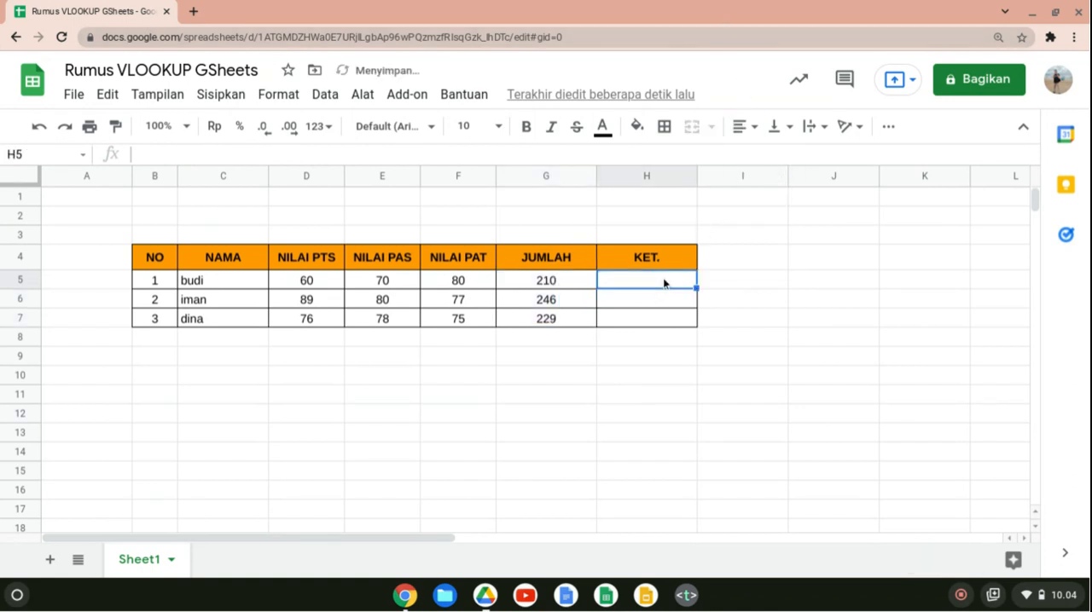
key("shift+Down")
key("shift+Down")
left_click(745, 127)
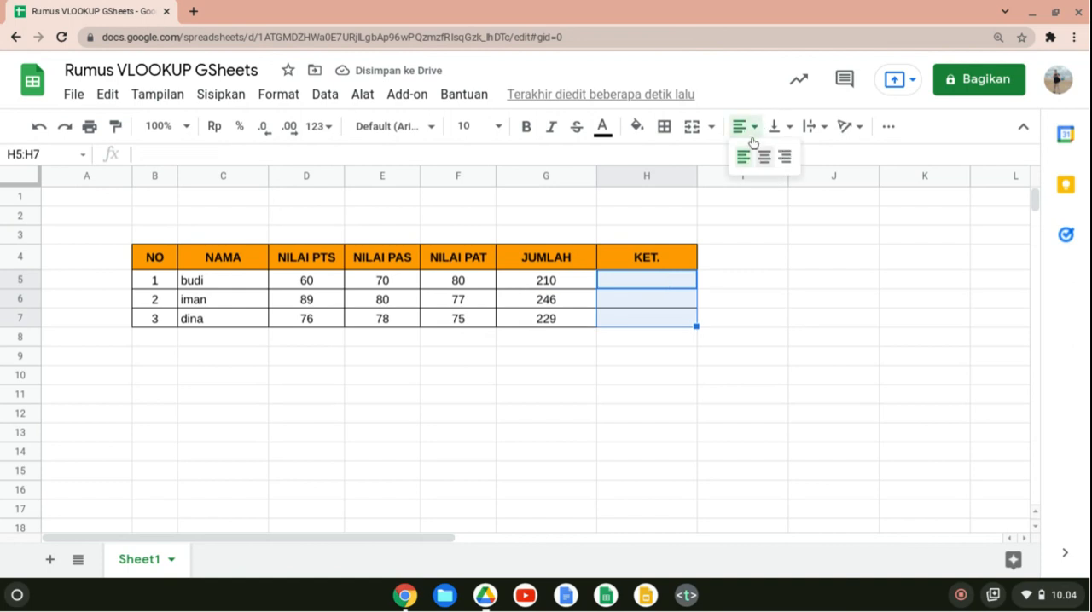
left_click(763, 159)
left_click(744, 399)
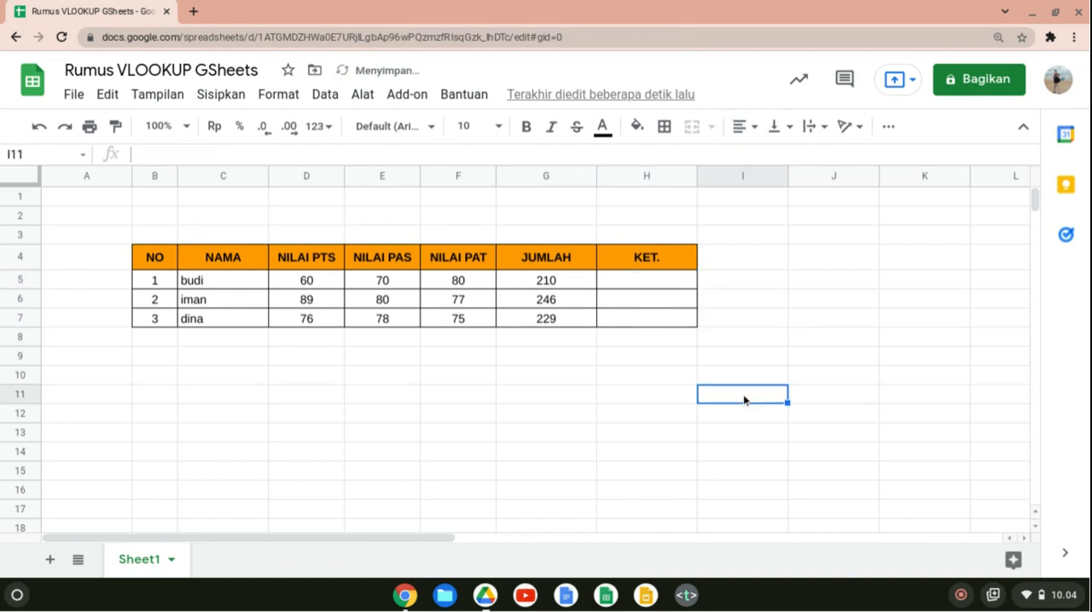
Start an IF formula in H5 that tests whether the total in G5 is at least 220 (=if(G5>=220;).
left_click(651, 285)
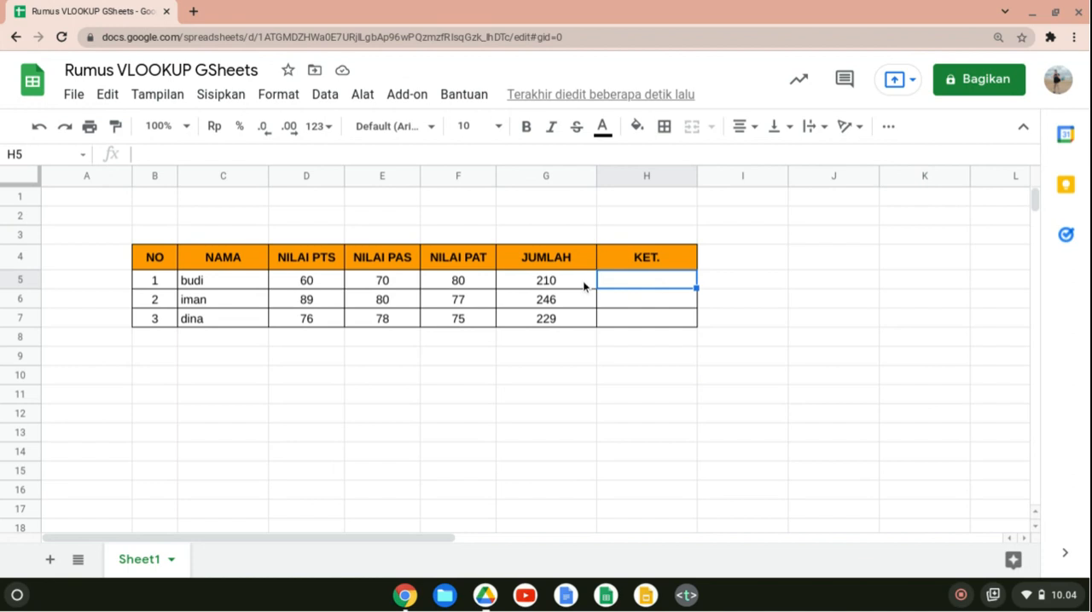
type("=")
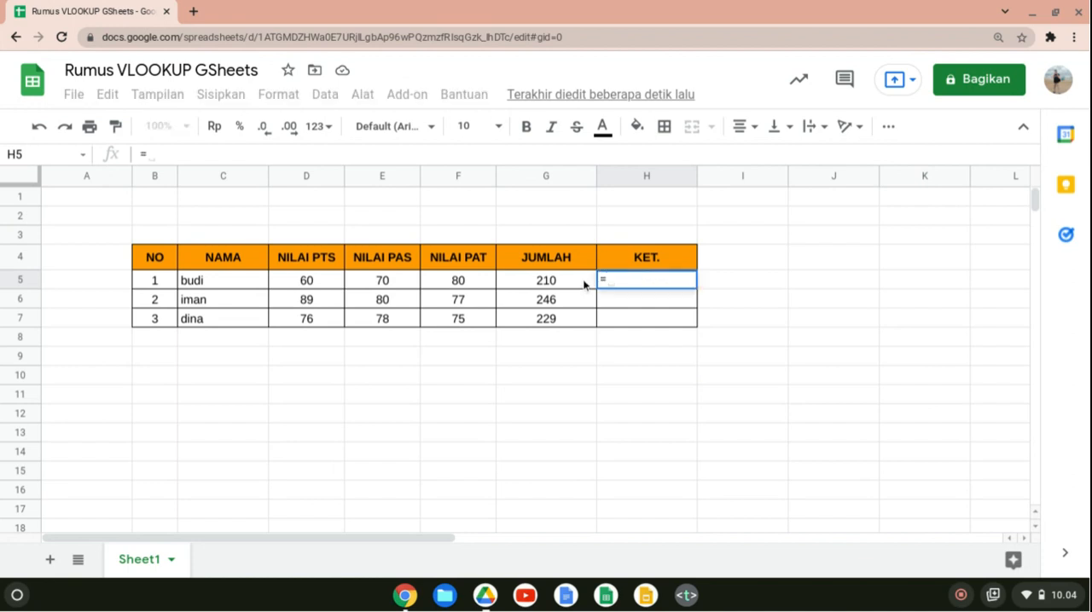
type("if(")
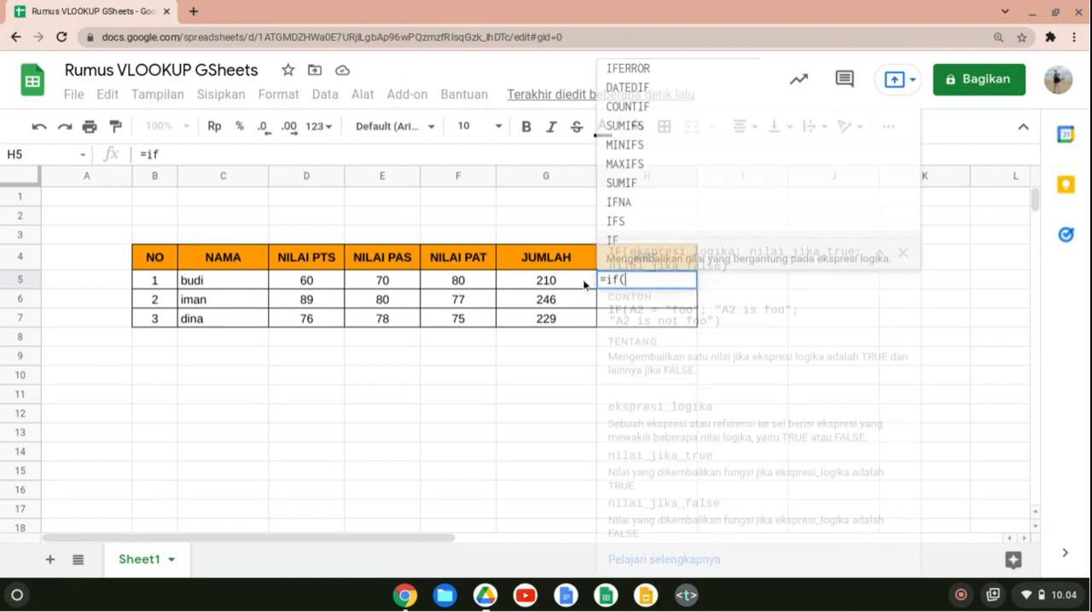
left_click(535, 282)
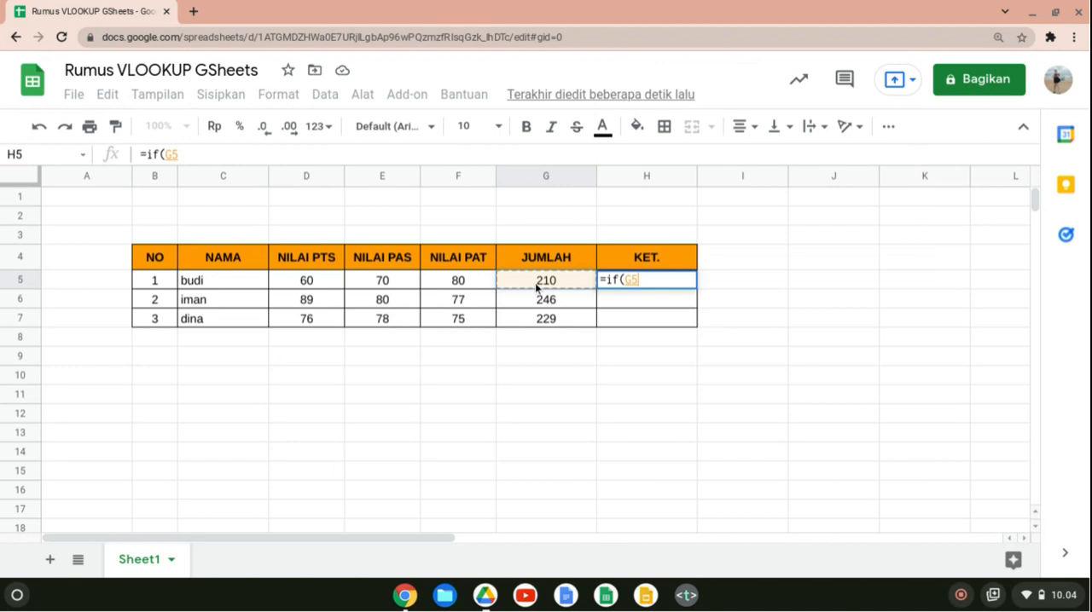
type(">")
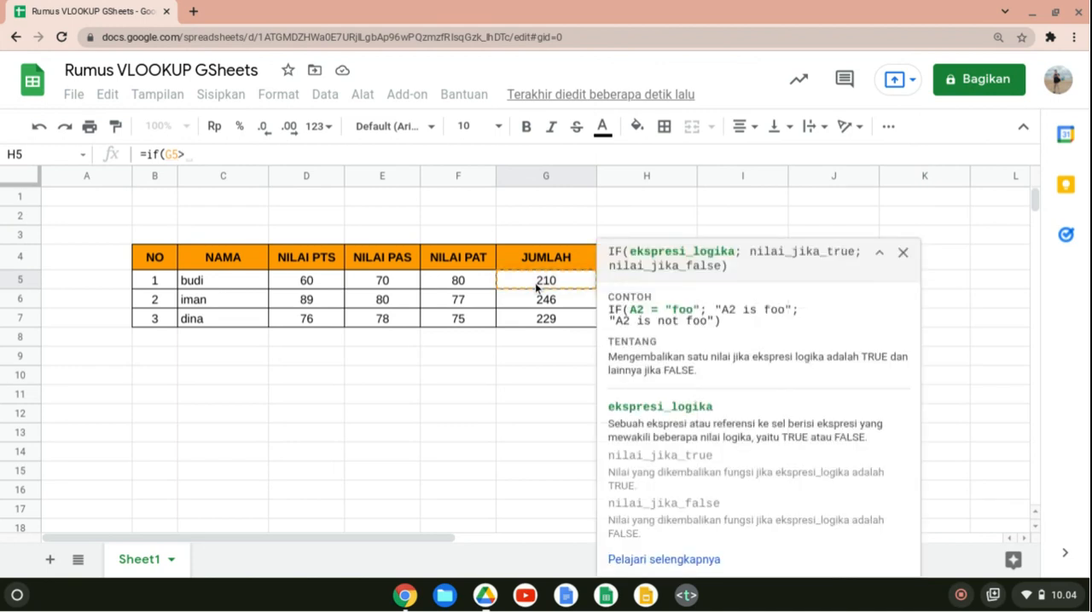
type("=2")
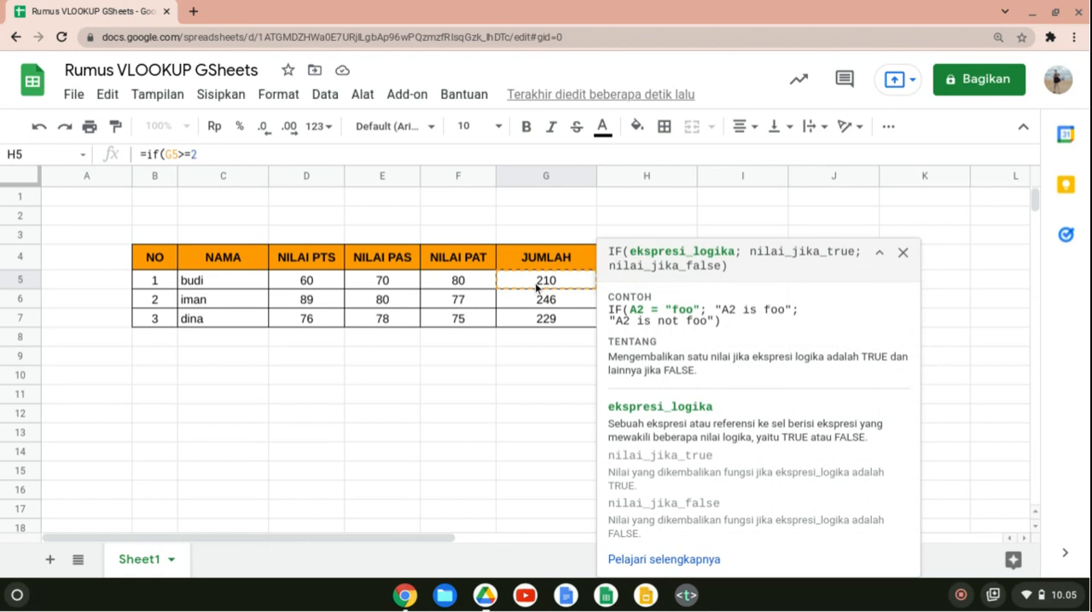
left_click(902, 251)
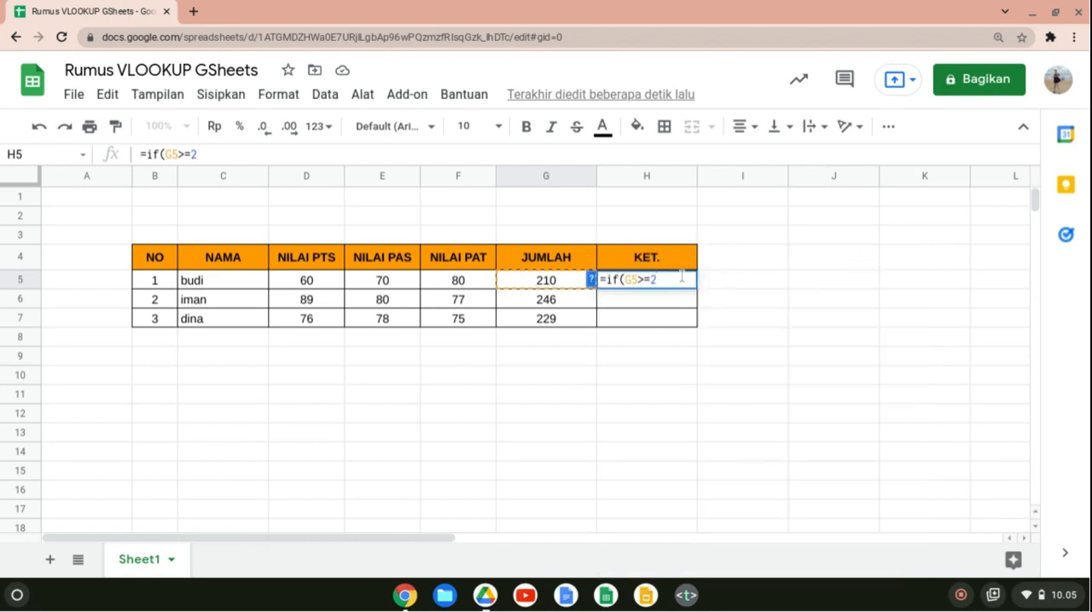
type("20;")
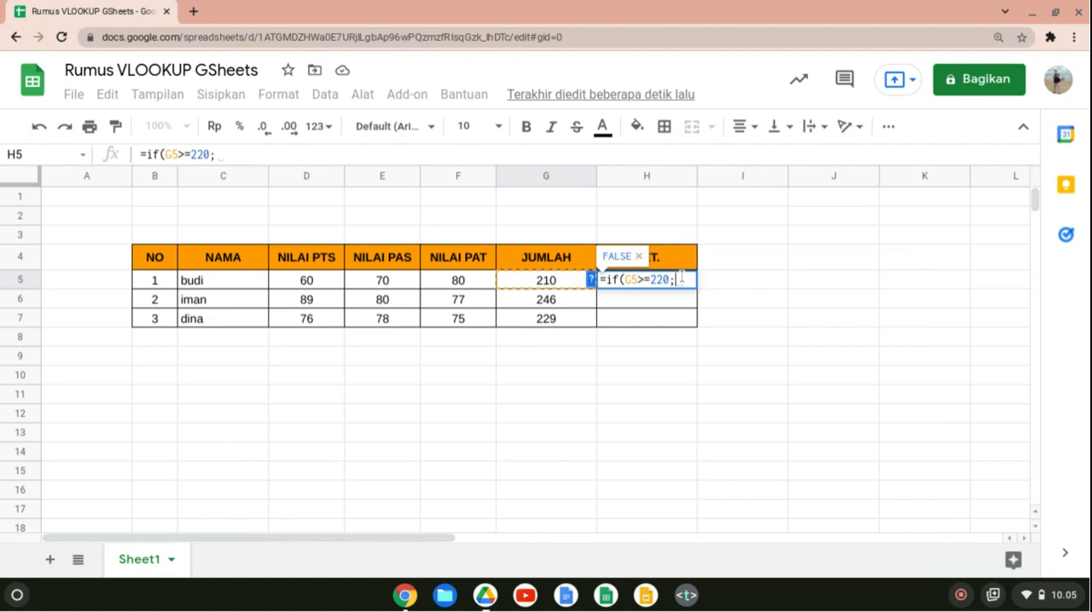
Complete the H5 formula so it returns "Lulus" when the condition is true and "Tidak Lulus" otherwise.
type("\"")
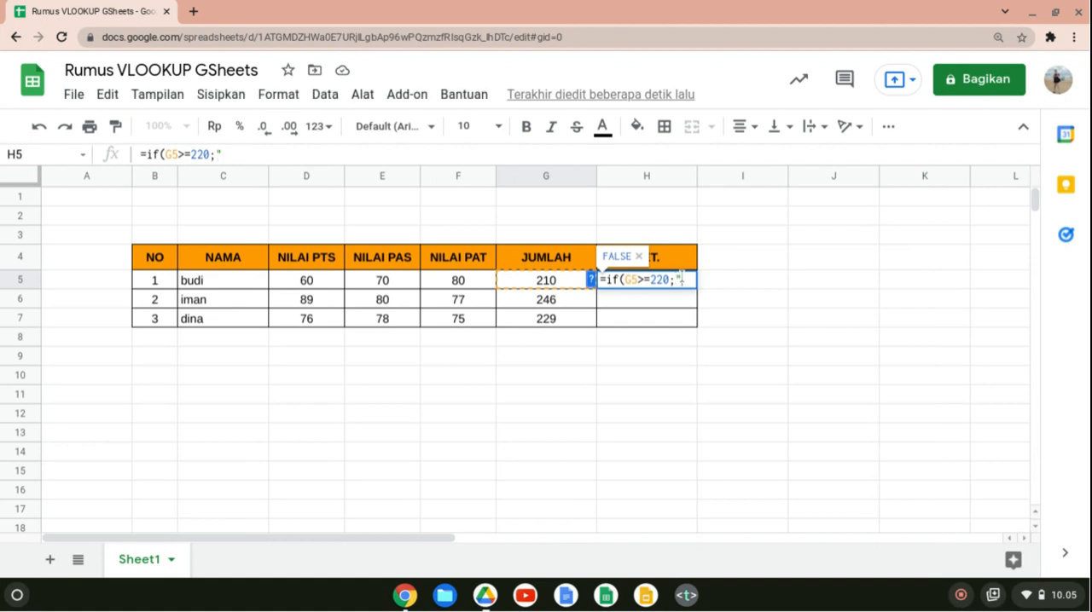
type("1")
type("ul")
type("u")
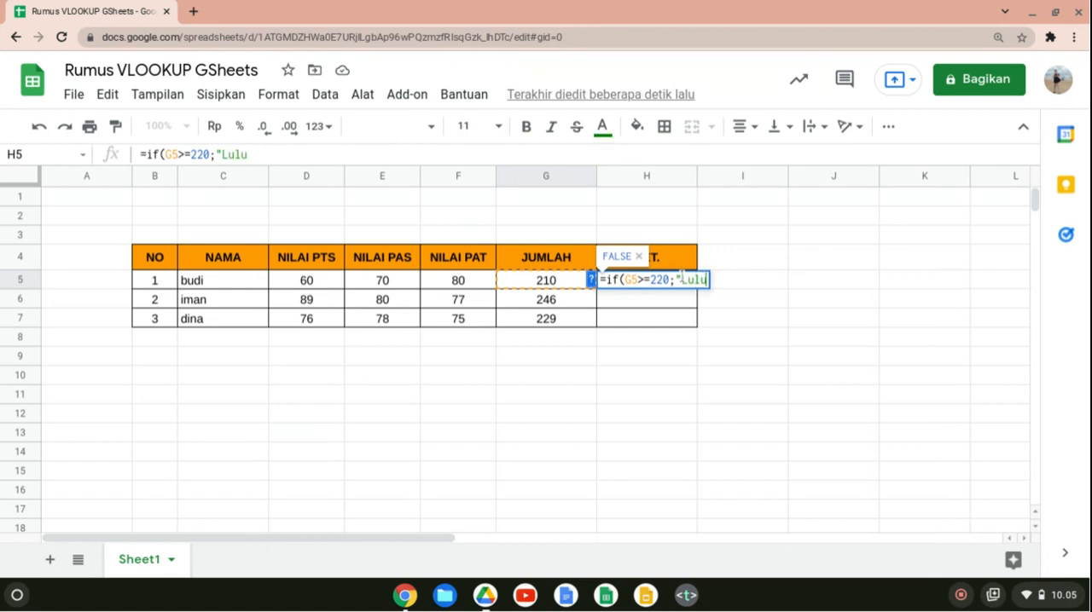
type("s\";")
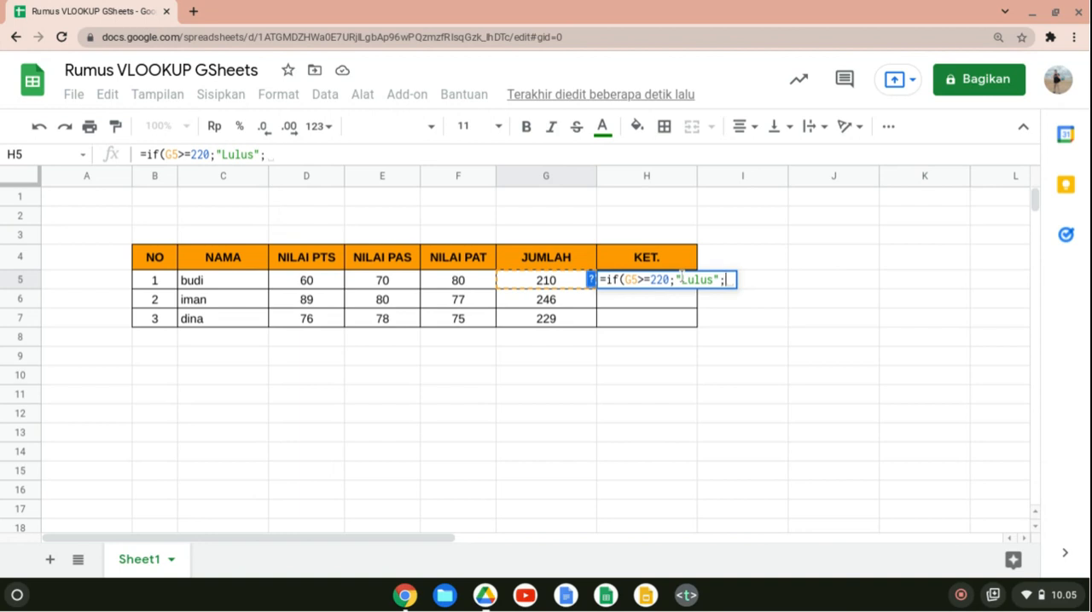
type("\"")
type("T")
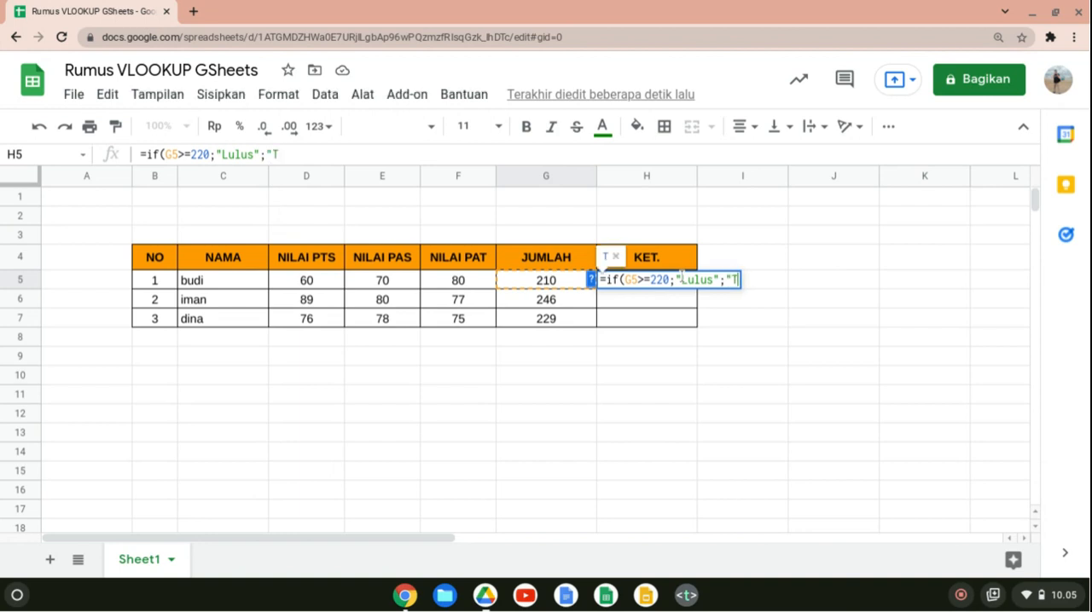
type("idak Lulus")
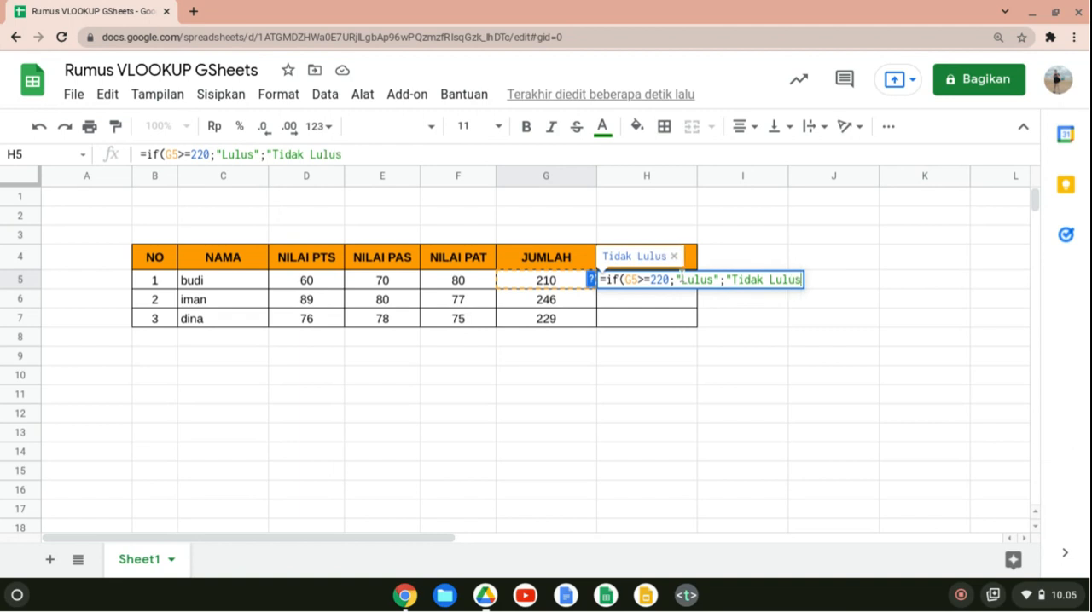
type("\")")
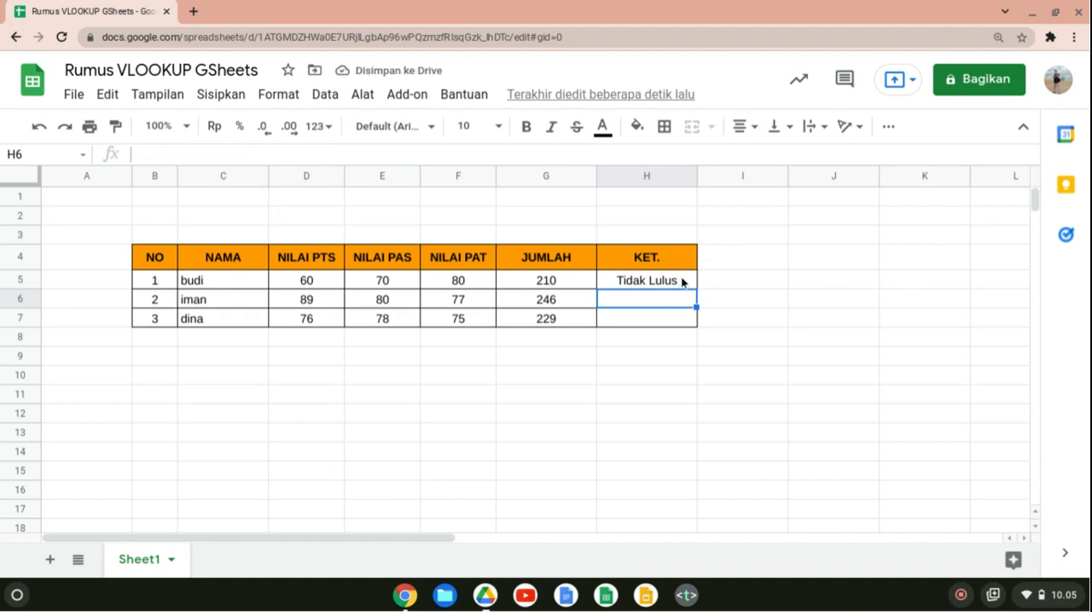
Fill the IF formula from H5 down through H7.
left_click(681, 281)
left_click_drag(696, 288, 696, 326)
left_click(755, 322)
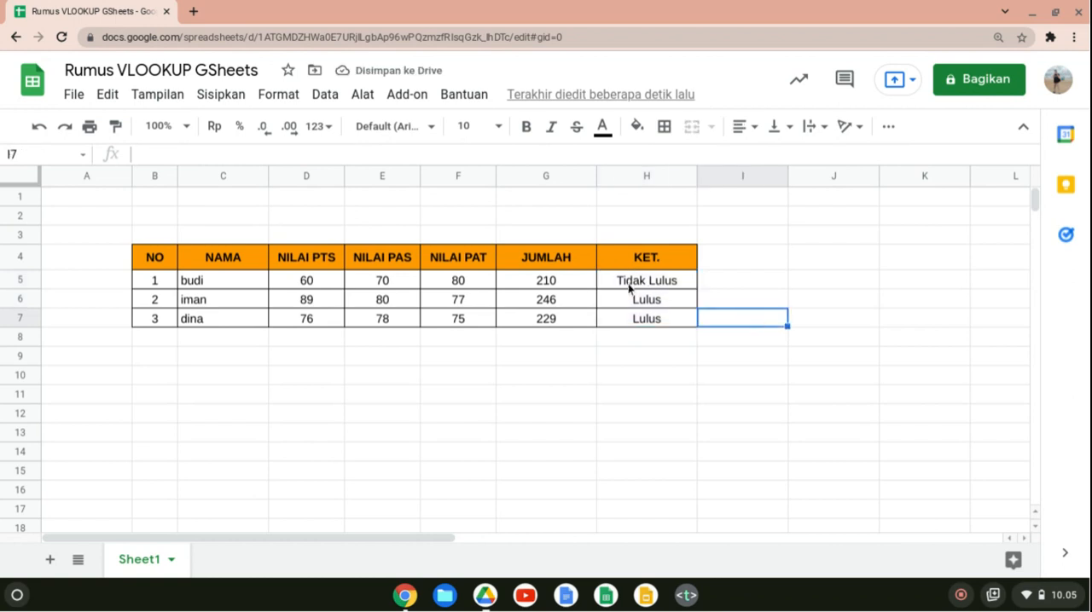
left_click(669, 289)
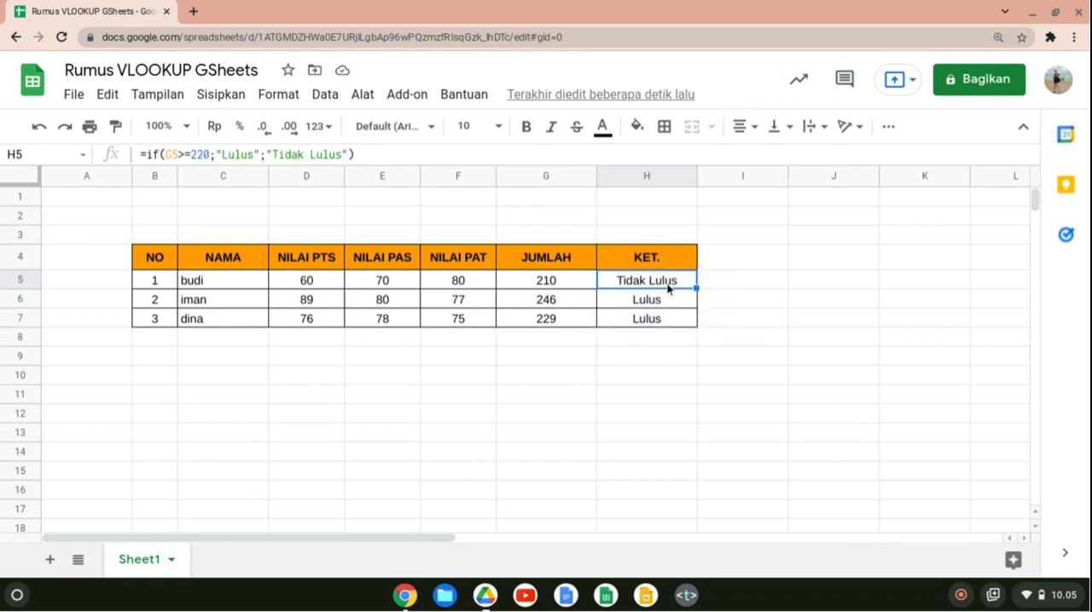
left_click(585, 281)
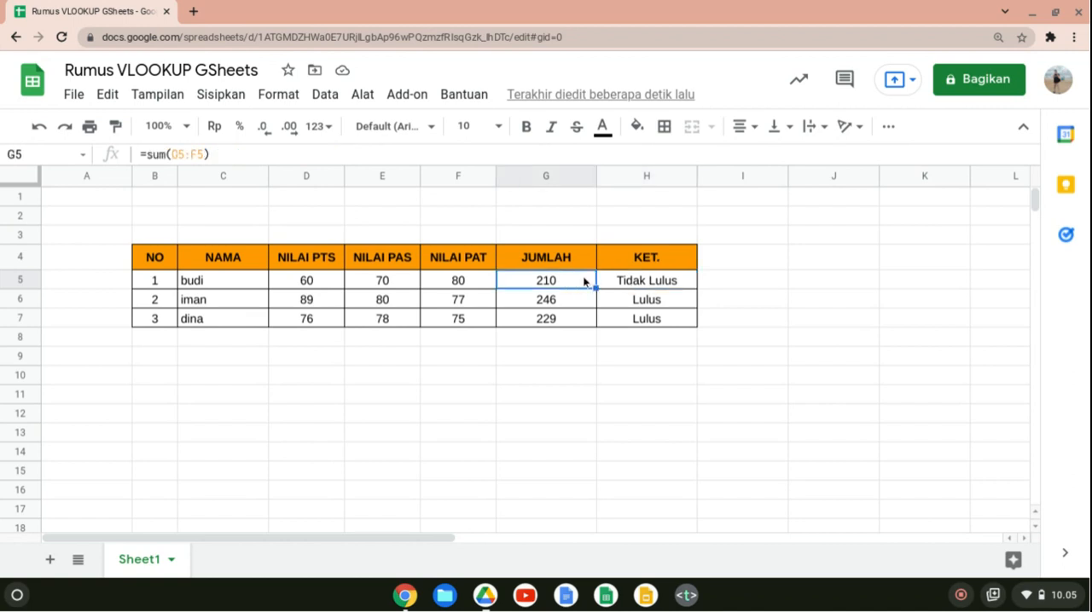
left_click(623, 288)
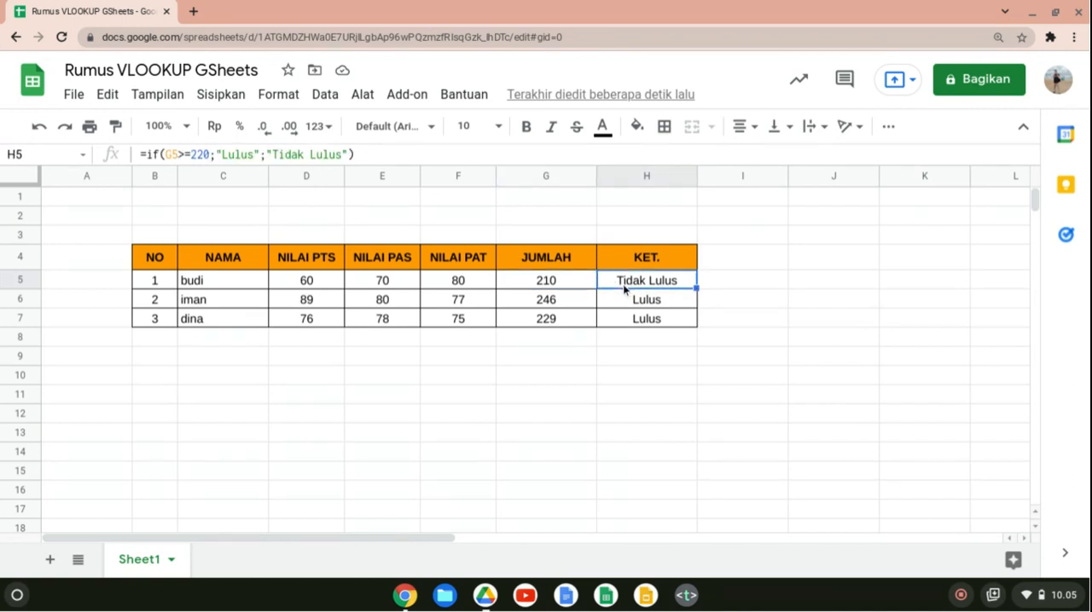
left_click(692, 436)
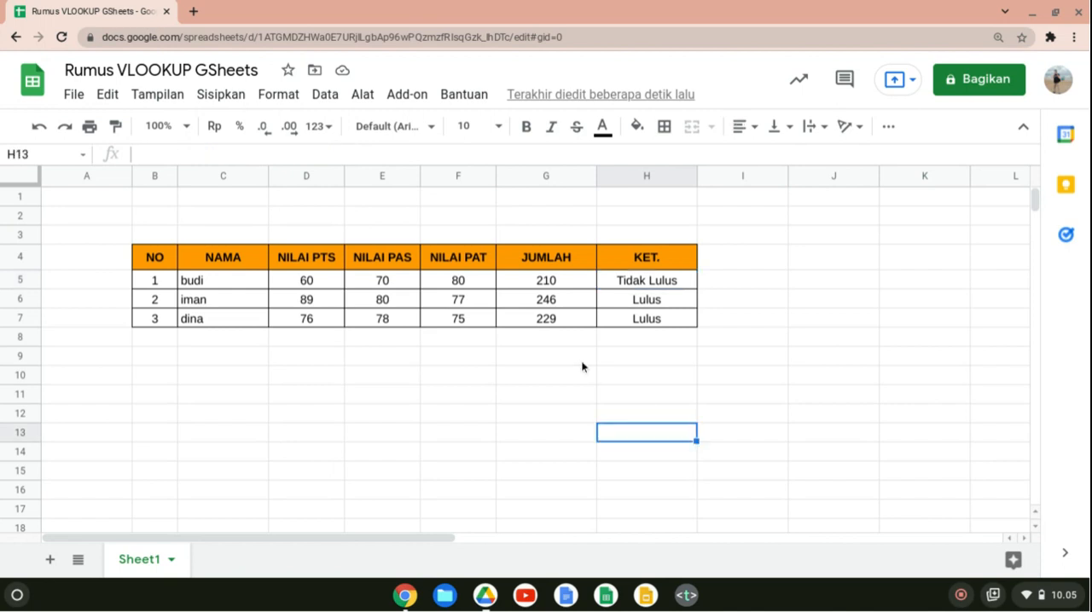
Enter the labels NAMA in C14 and Nilai PTS in C15 below the score table.
left_click(173, 437)
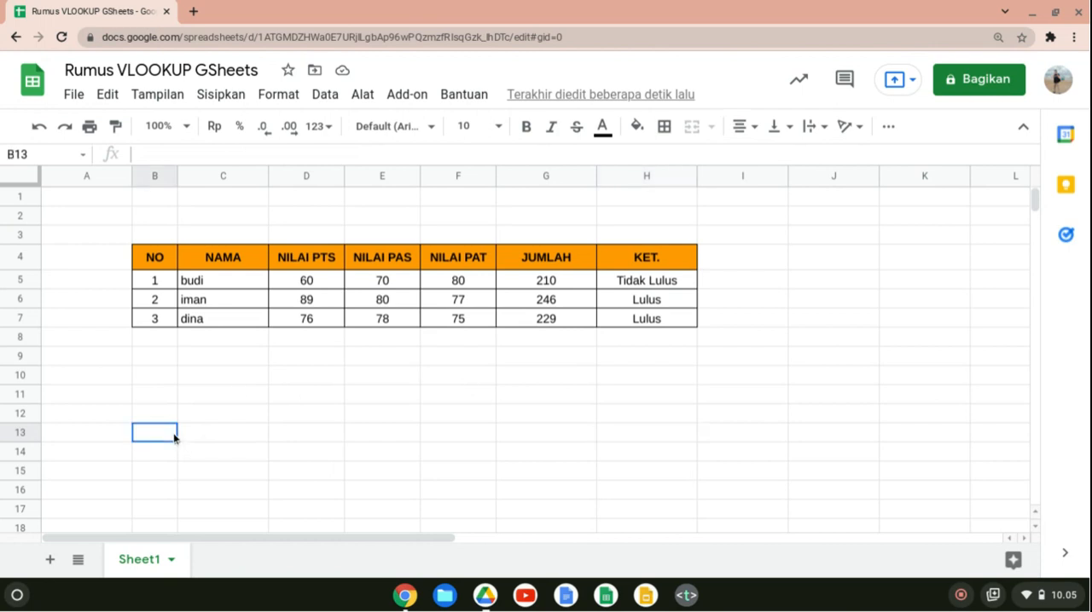
key("super")
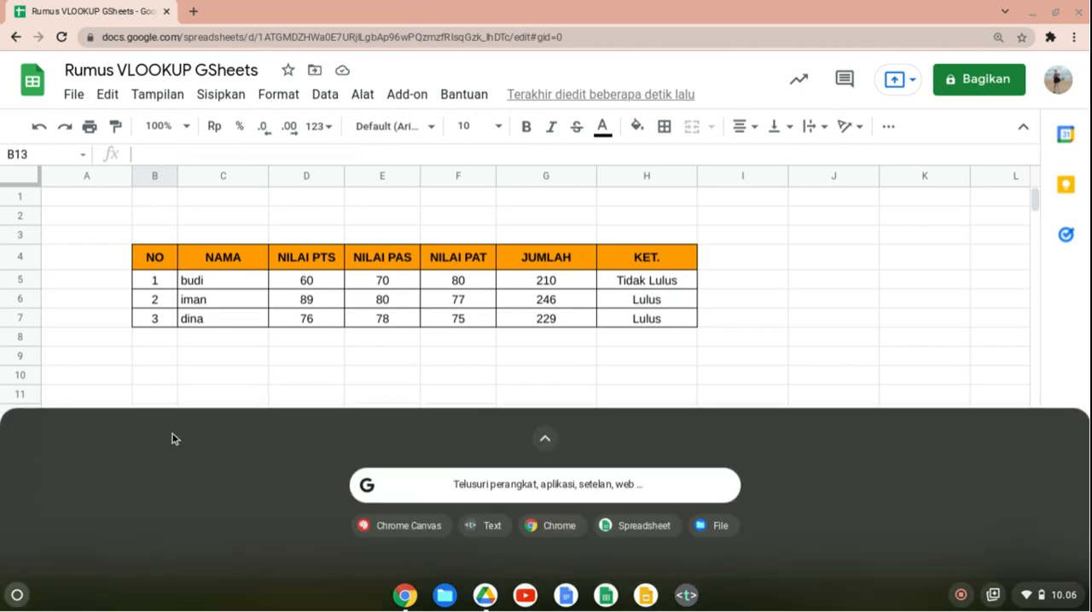
key("super")
key("Down")
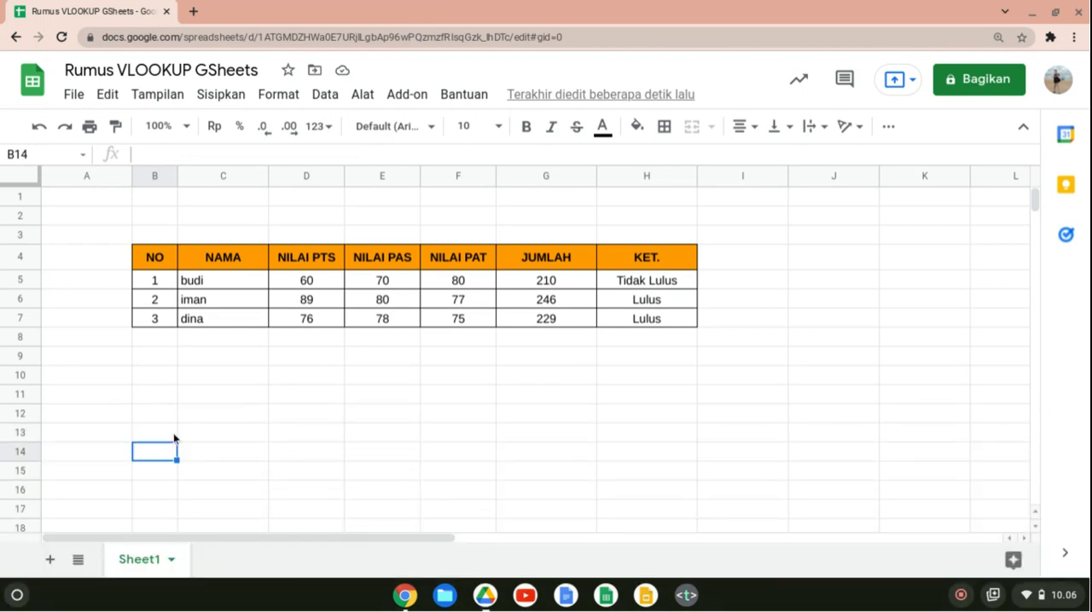
key("Right")
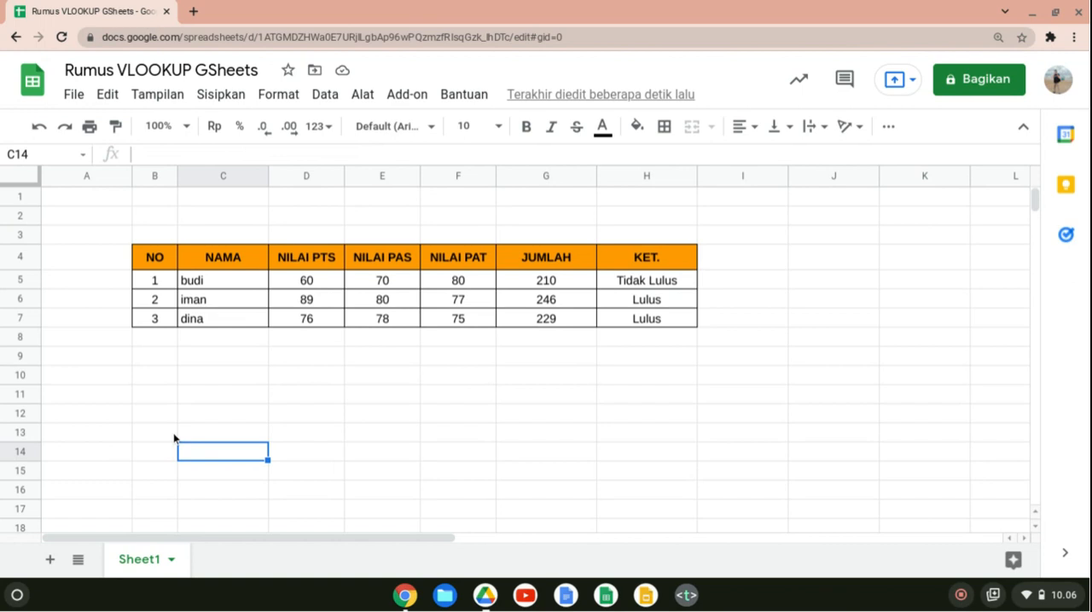
type("NAMA")
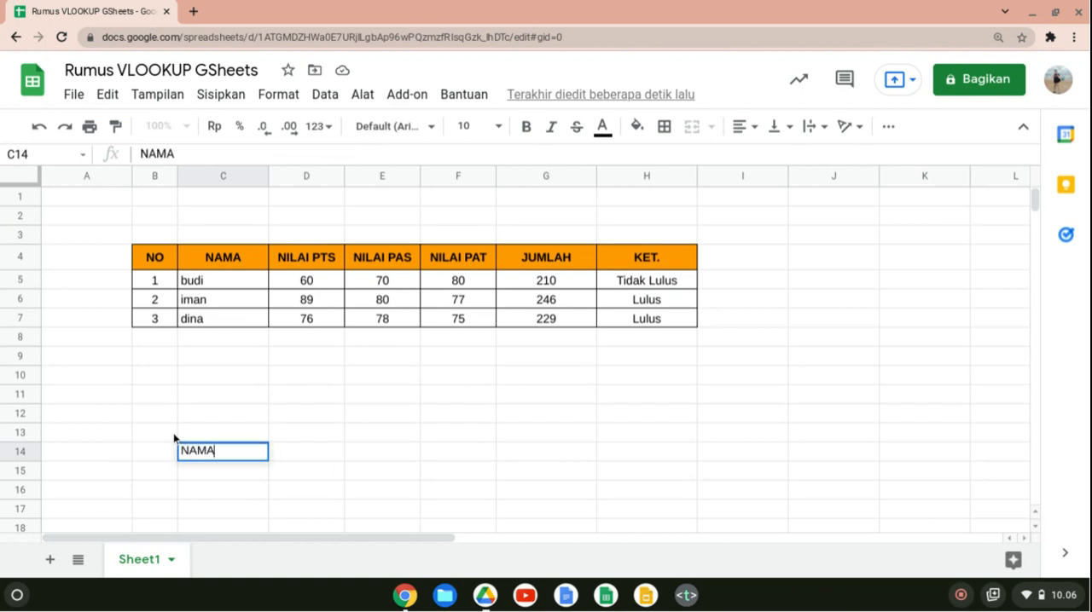
key("Return")
type("Nil")
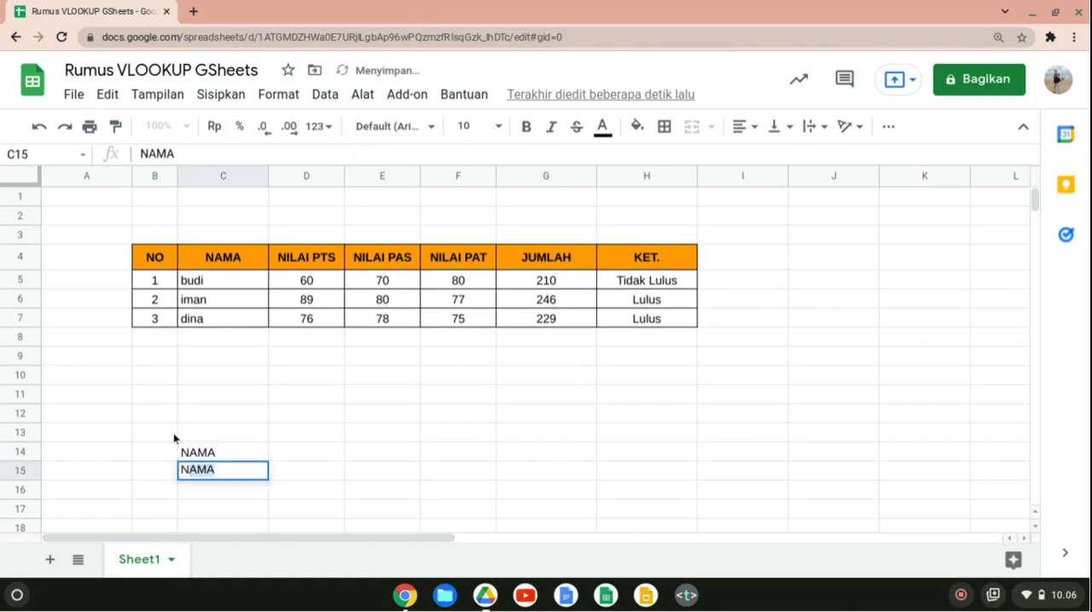
type("ai ")
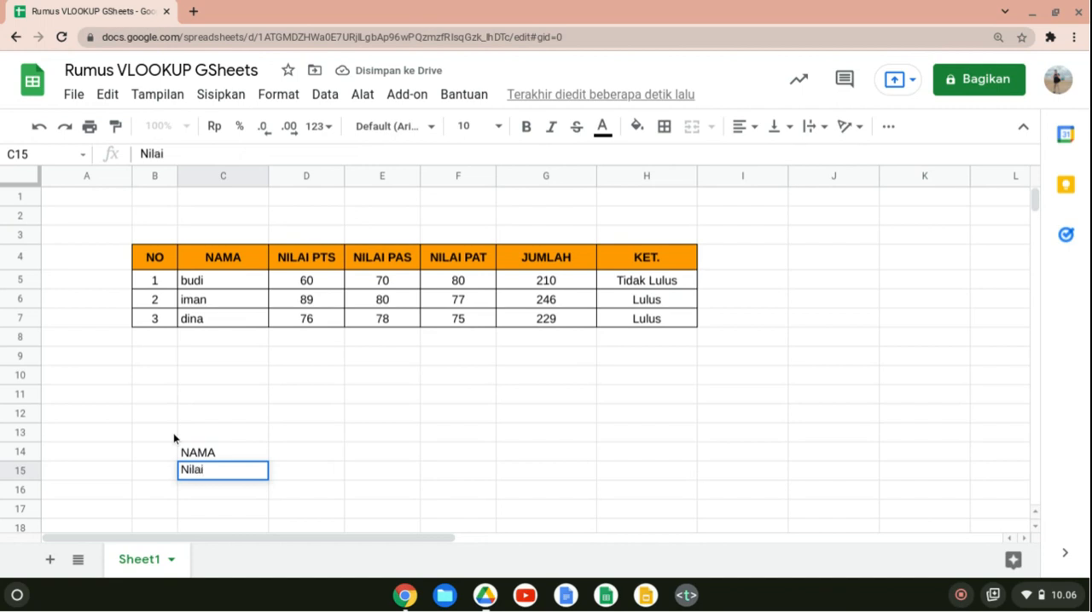
type("PTS")
key("Return")
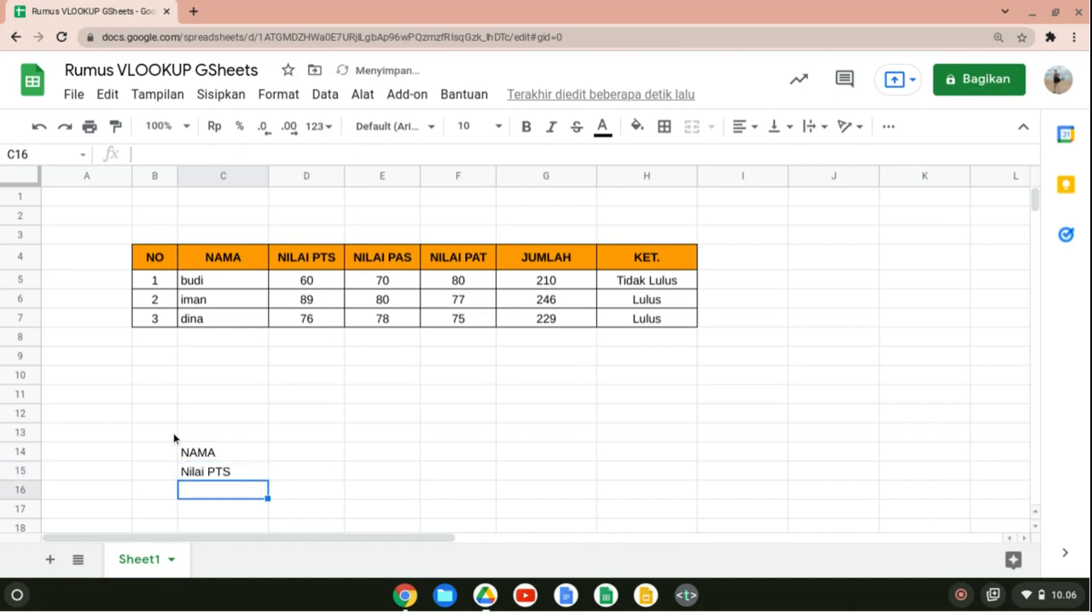
Add the labels Nilai PAS in C16 and Nilai PAT in C17.
type("Nilai")
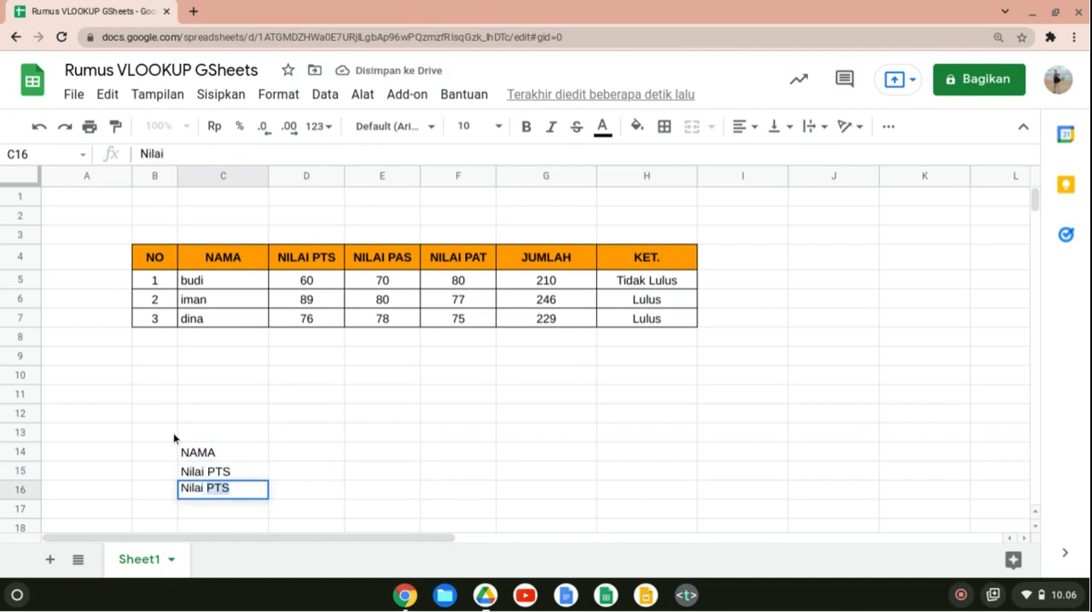
type("Pas")
key("BackSpace")
key("BackSpace")
type("AS")
key("Return")
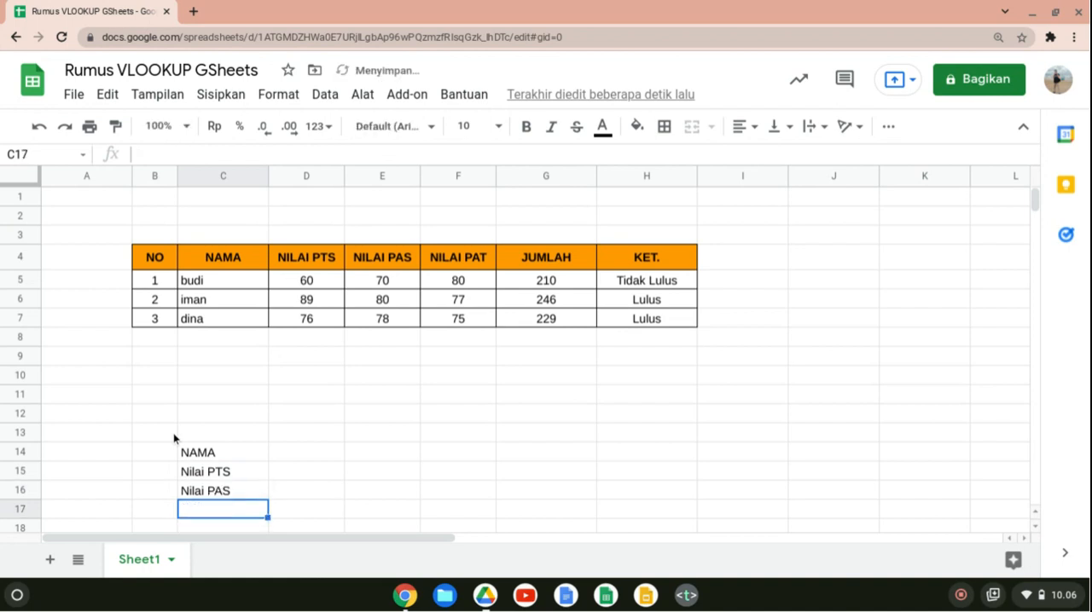
type("Nilai ")
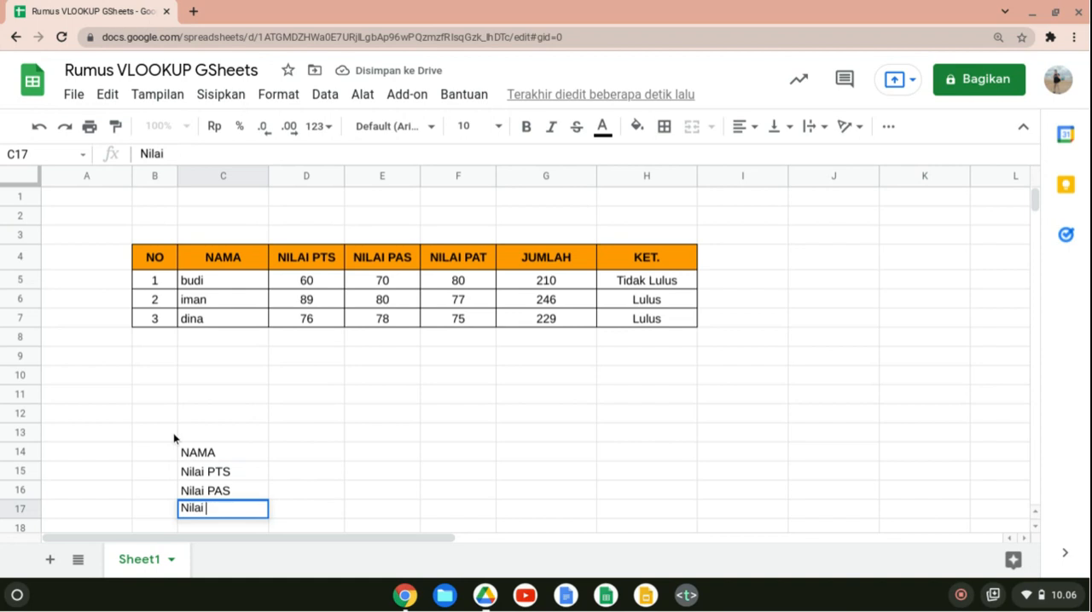
type("PAT")
key("Return")
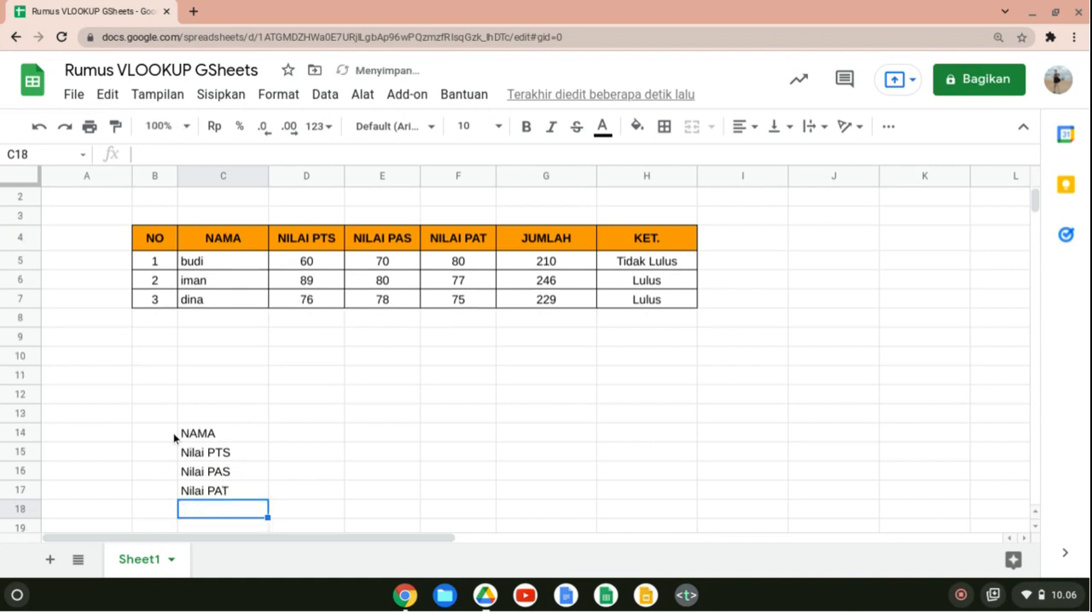
Add the labels Jumlah in C18 and Keterangan in C19 of the lookup form.
type("Jumlah")
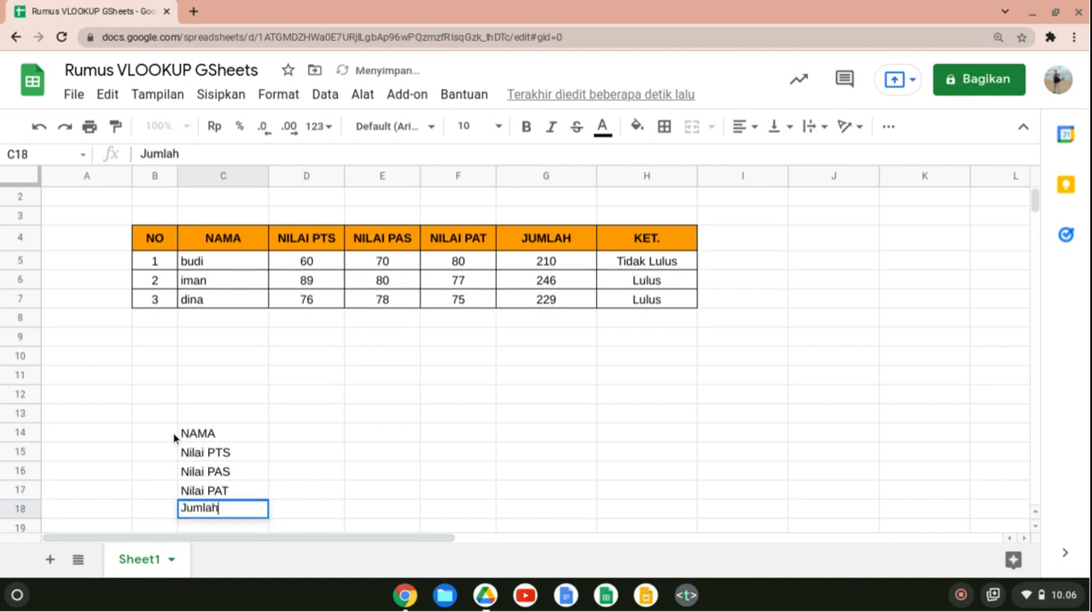
key("Return")
type("Ket")
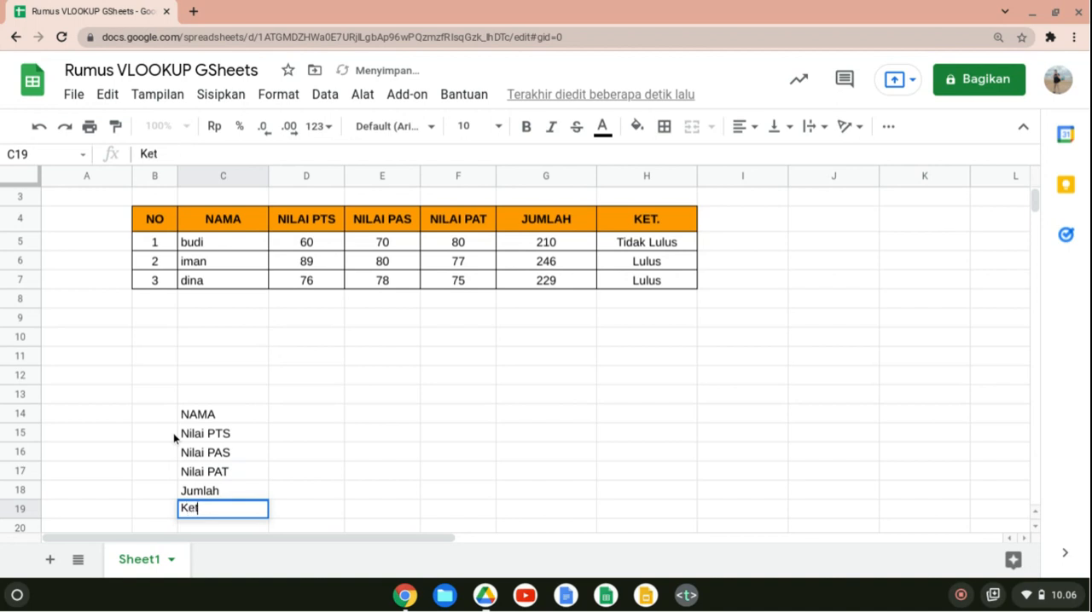
type("e")
key("BackSpace")
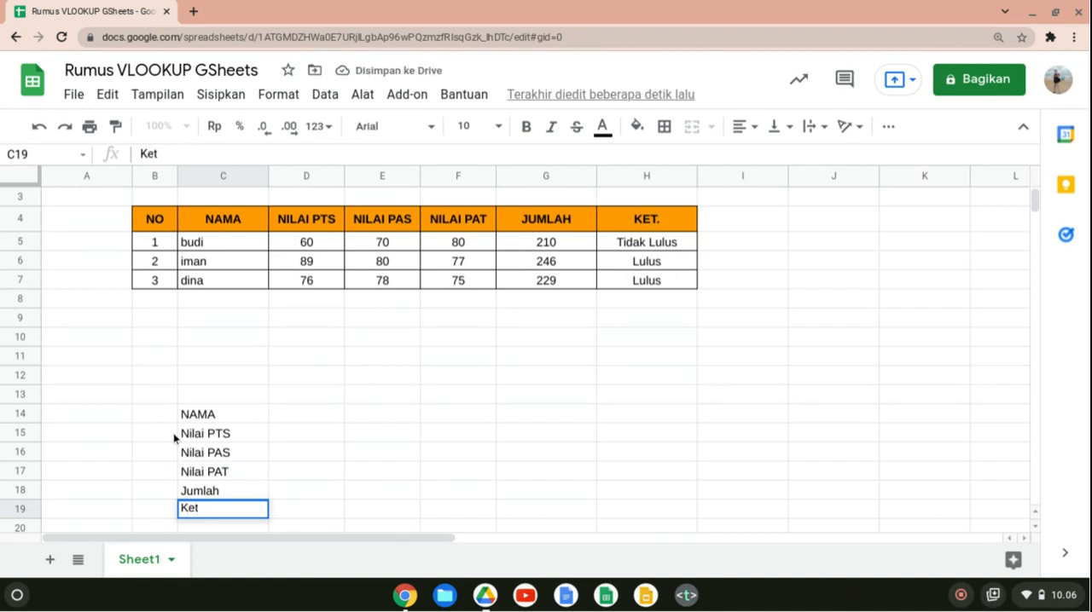
type("erangan")
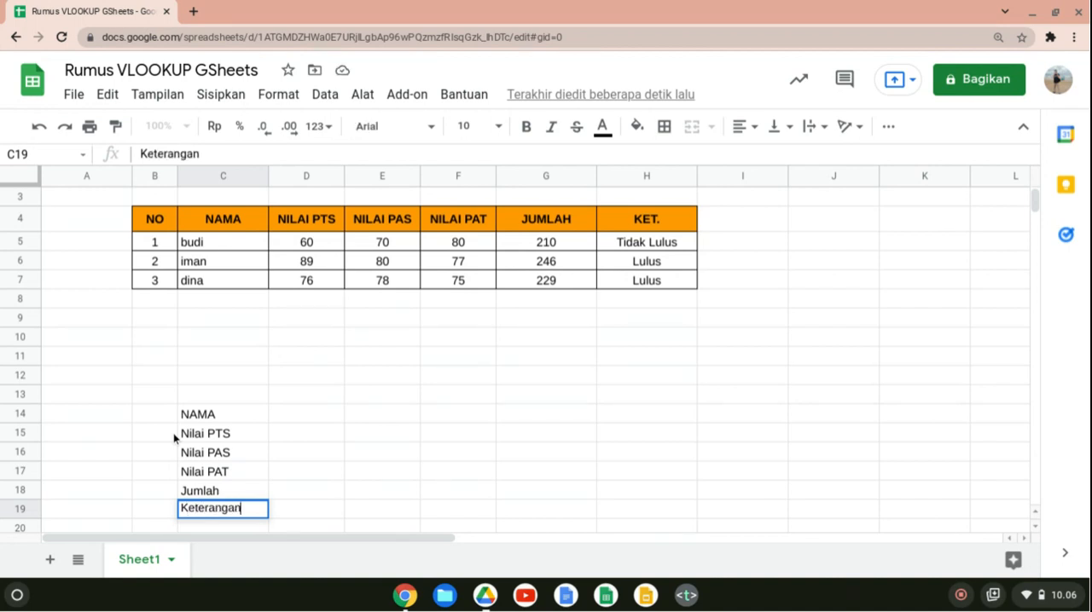
key("Return")
Change the label in C14 to "Nama" in mixed case.
key("Up")
key("Right")
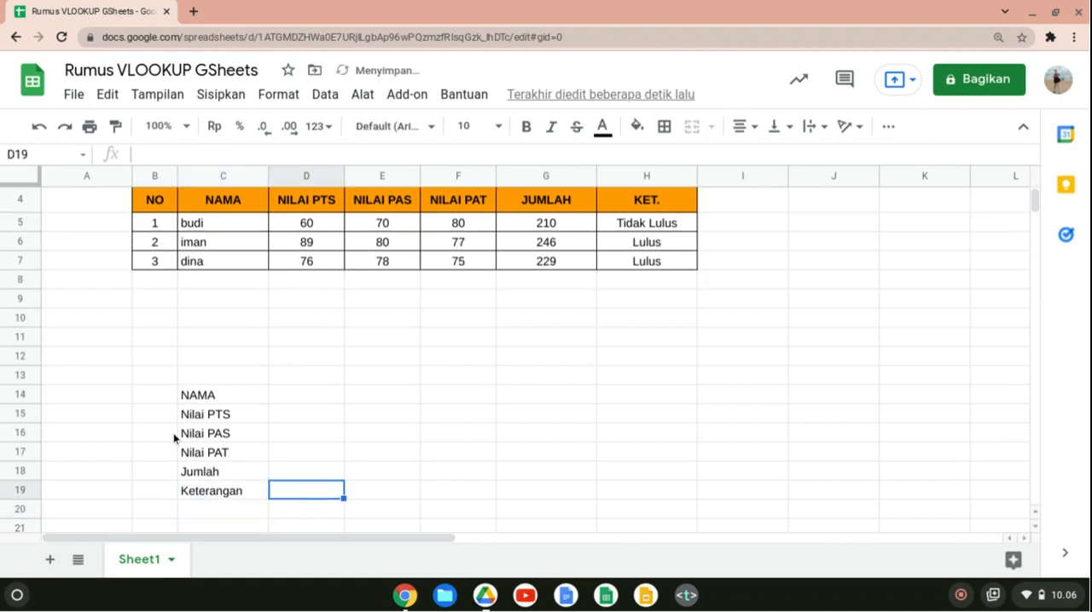
key("Up")
key("Up")
key("Up")
key("Up")
key("Up")
key("Left")
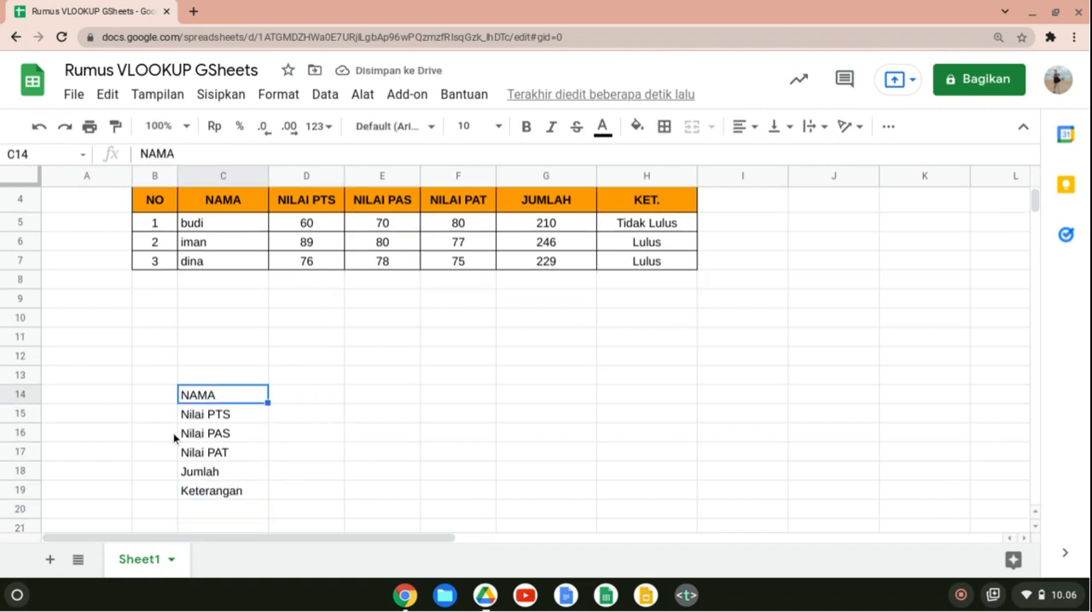
type("Nama")
key("Return")
key("Up")
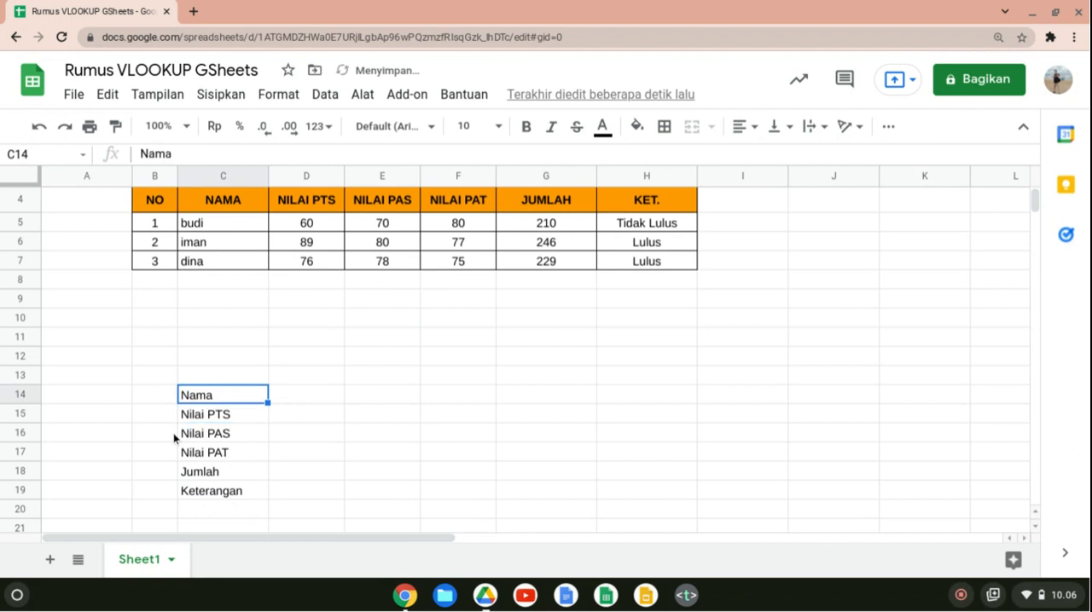
key("Right")
key("Up")
key("Up")
key("Up")
key("Left")
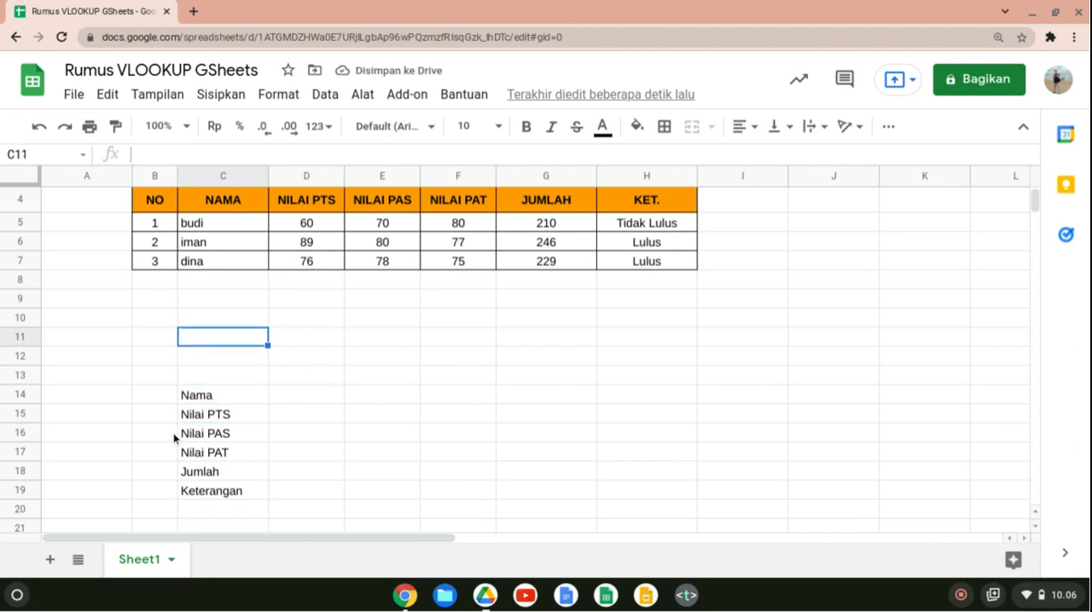
key("Down")
key("Down")
type("NO")
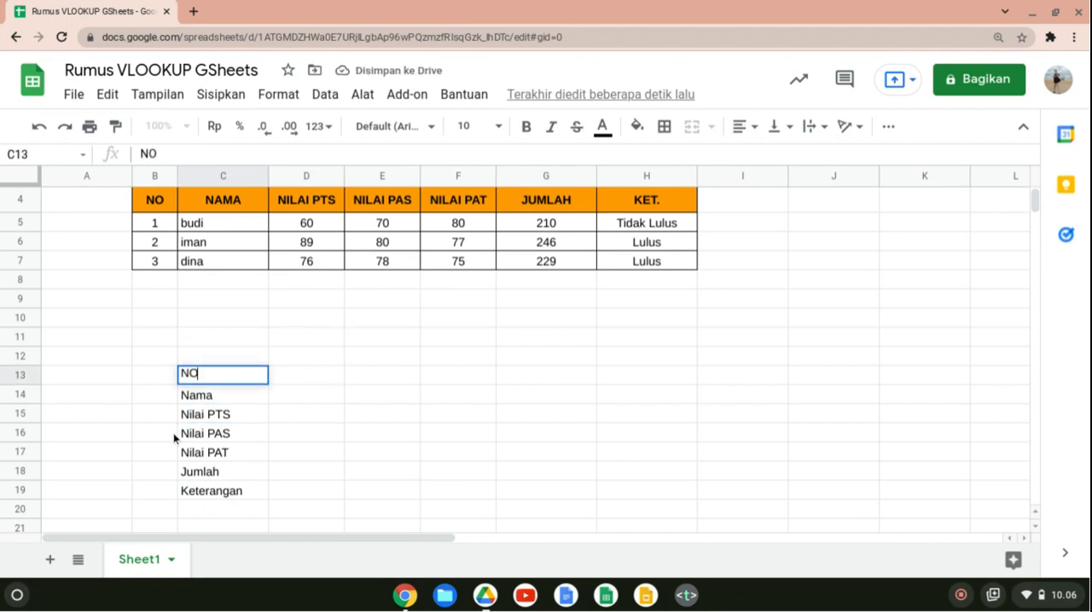
key("BackSpace")
type("o")
key("BackSpace")
key("BackSpace")
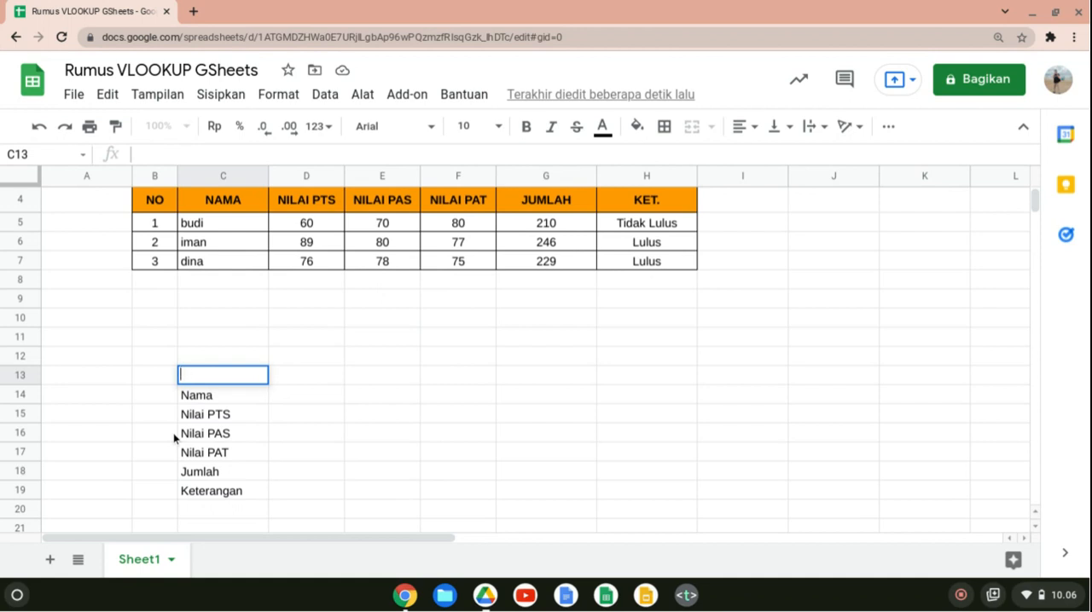
Enter "Database" as the label in C13 above the Nama row.
type("Database")
key("Return")
key("Up")
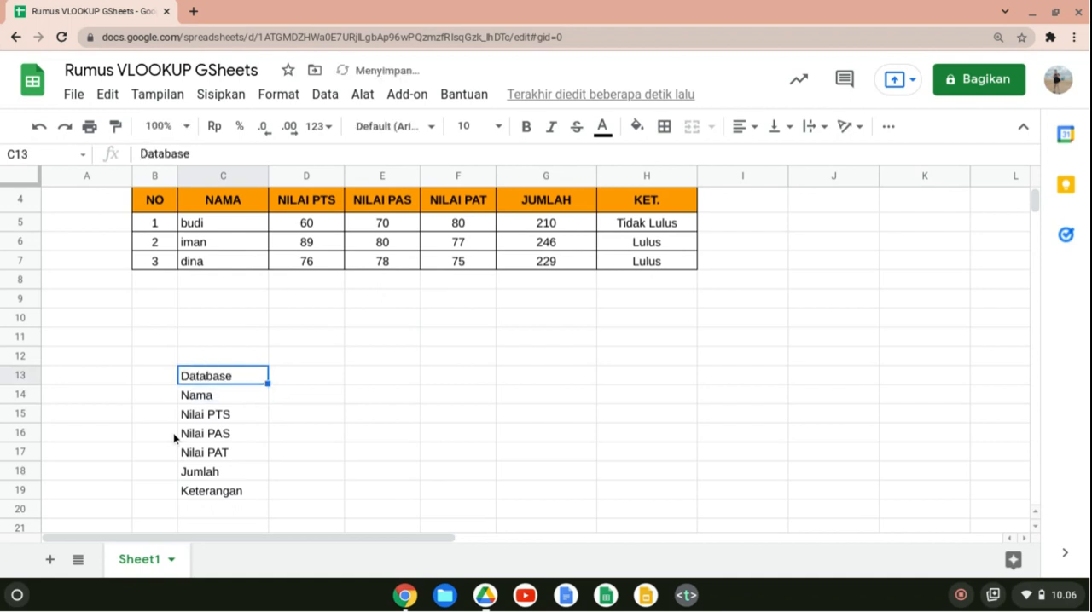
Label cell C13 above the Nama row "PK".
type("P")
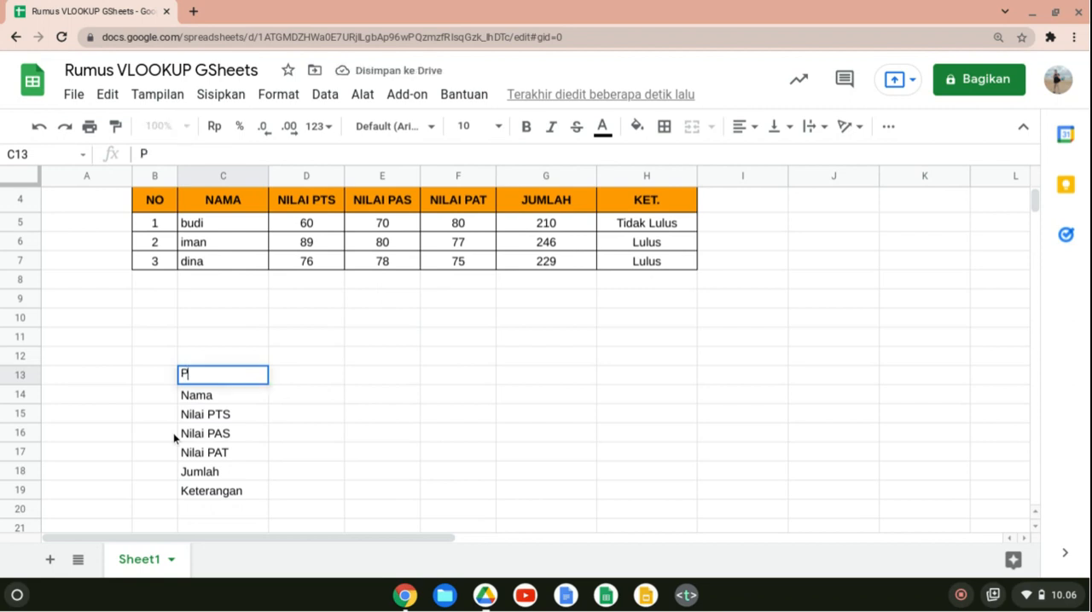
type("K")
key("Return")
key("Up")
key("Right")
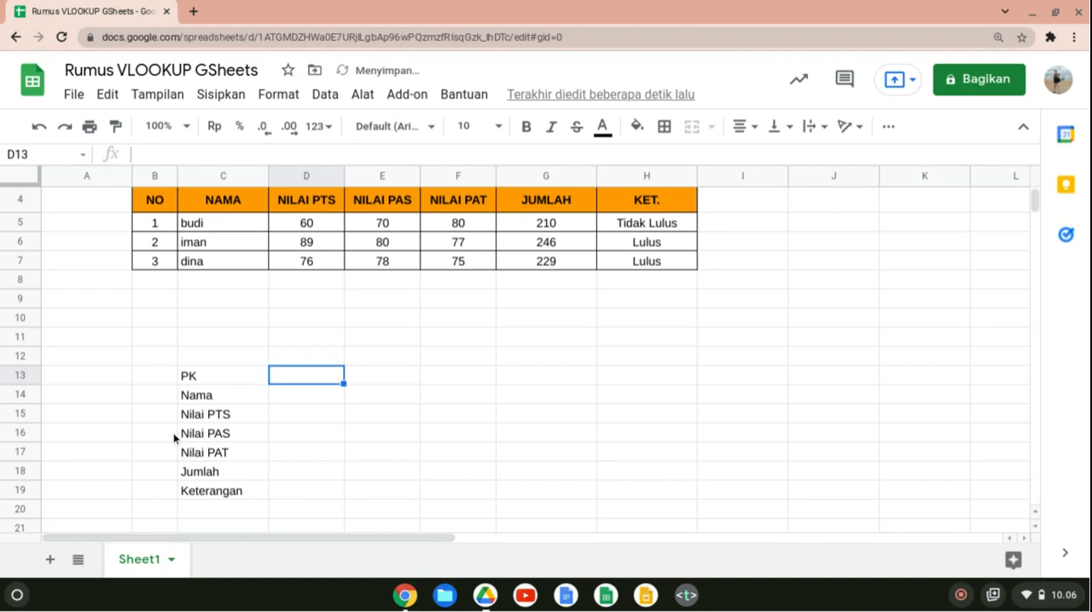
key("Down")
key("Up")
key("Up")
key("Up")
key("Up")
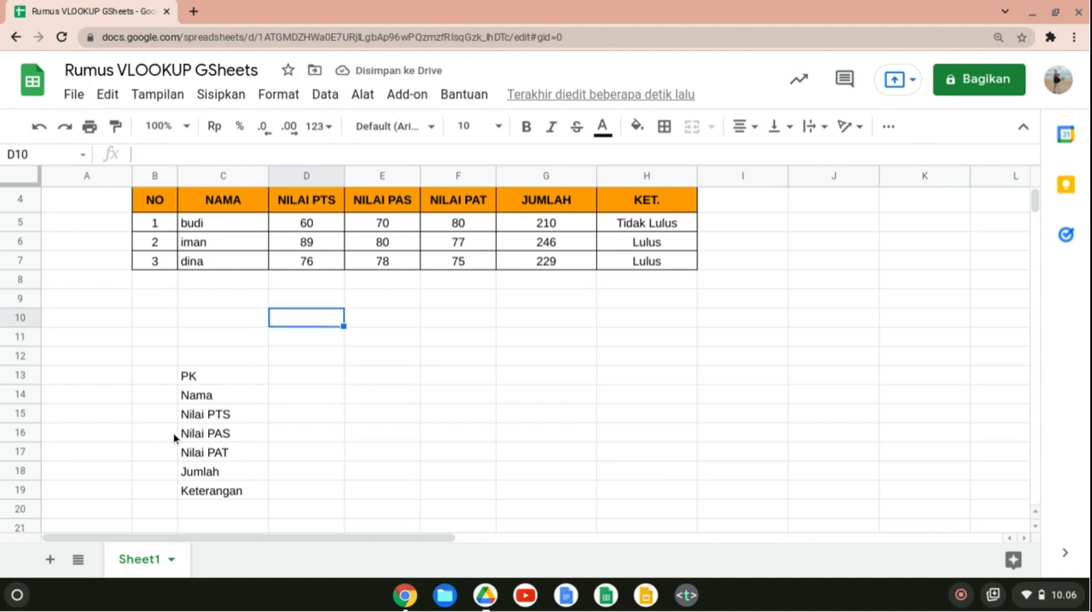
key("Down")
key("Down")
key("Down")
key("Down")
key("Up")
key("Left")
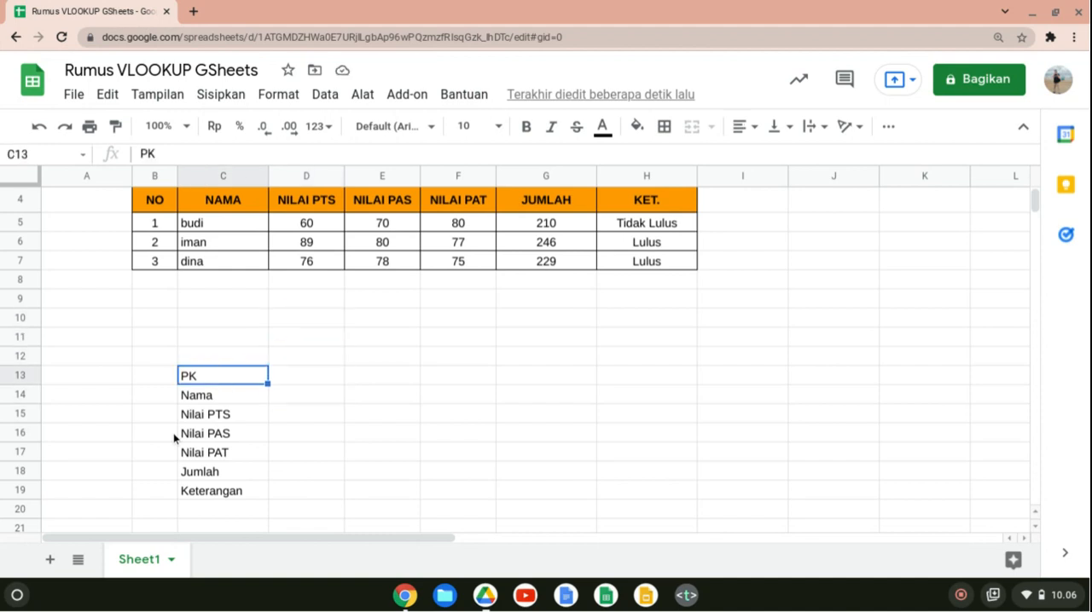
Fill the lookup form range C14:D19 with dark blue.
key("Left")
key("Down")
key("Down")
key("Right")
key("Up")
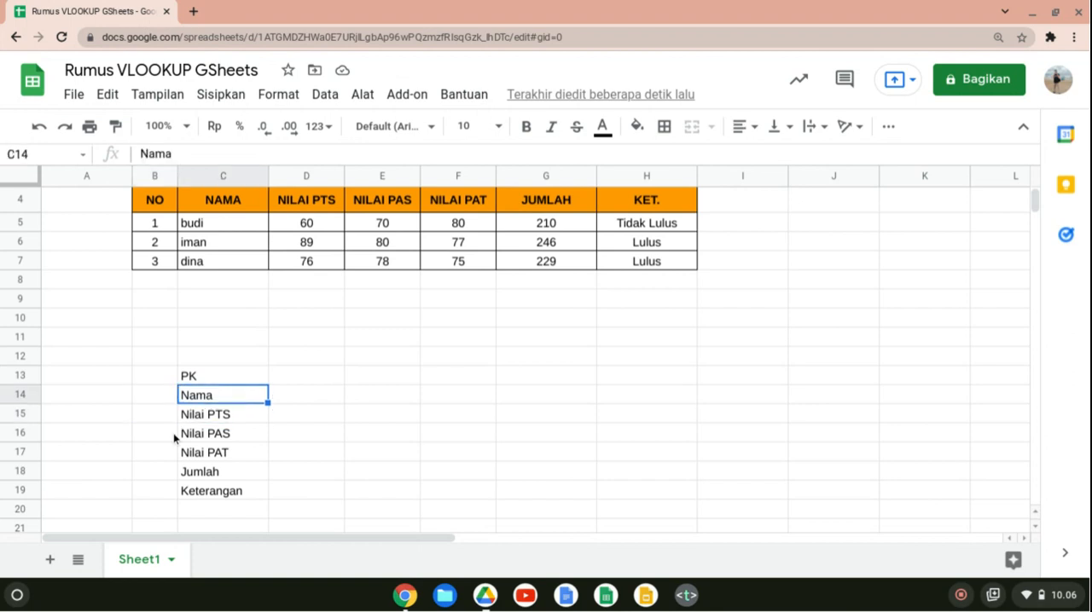
key("shift+Down")
key("shift+Right")
key("shift+Down")
key("shift+Down")
key("shift+Down")
key("shift+Down")
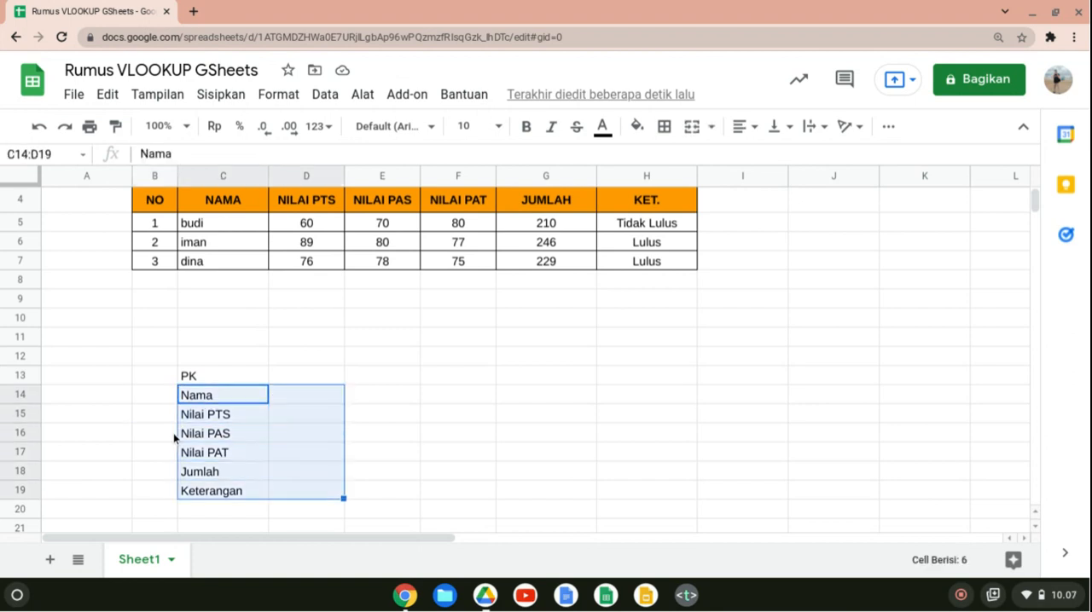
left_click(636, 127)
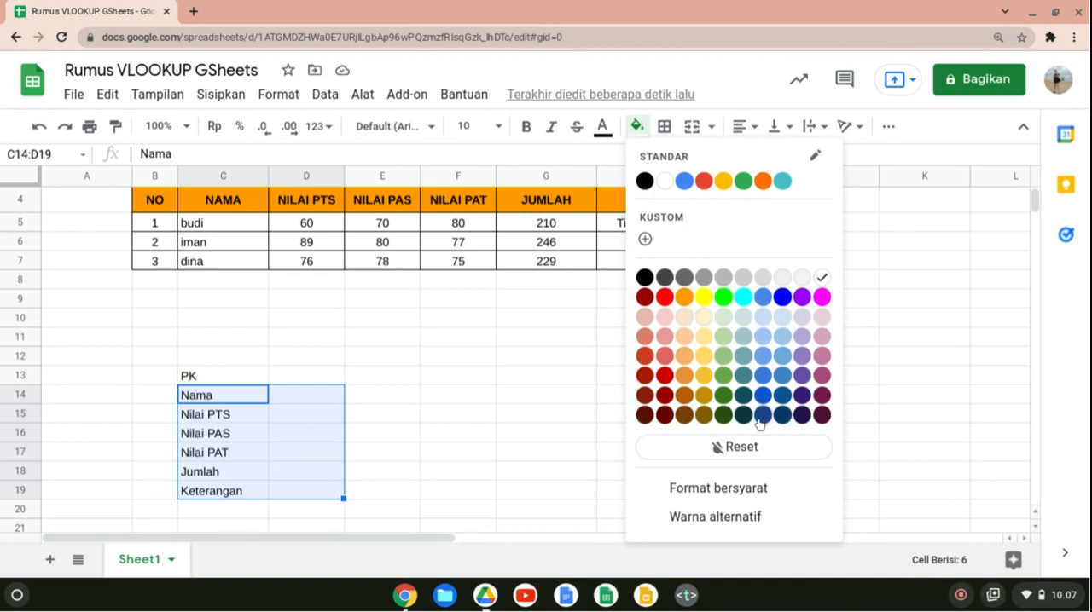
left_click(782, 396)
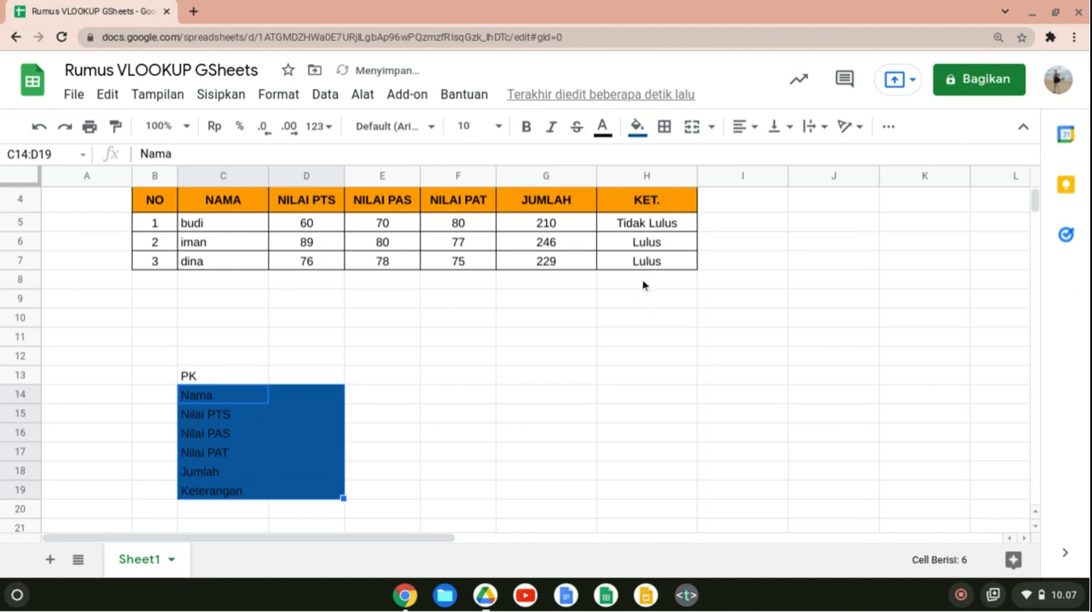
Set the text colour of the lookup form C14:D19 to white.
left_click(614, 131)
left_click(631, 184)
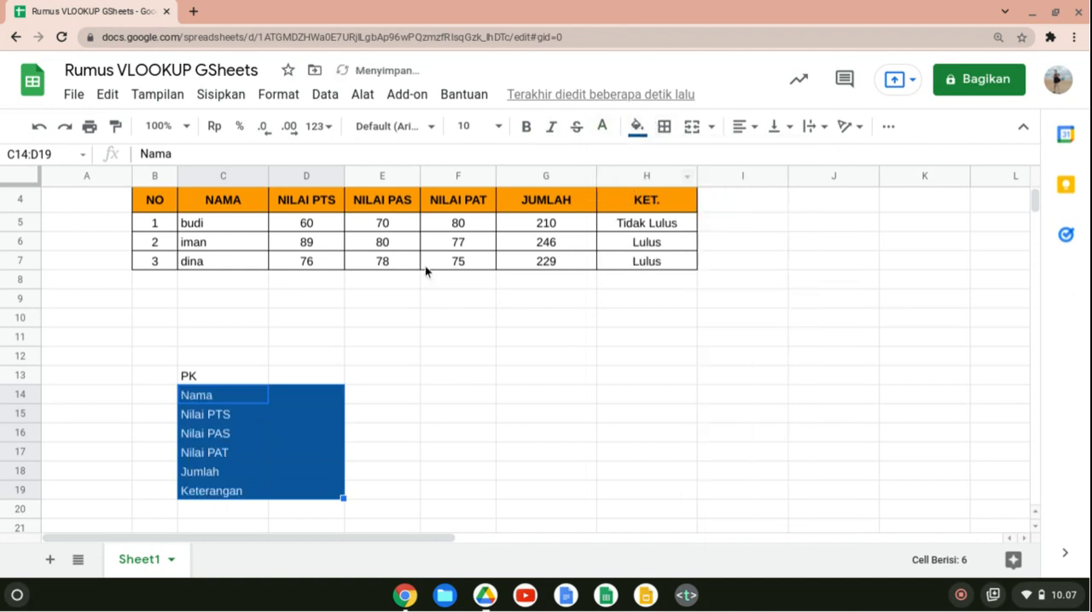
key("Down")
key("Up")
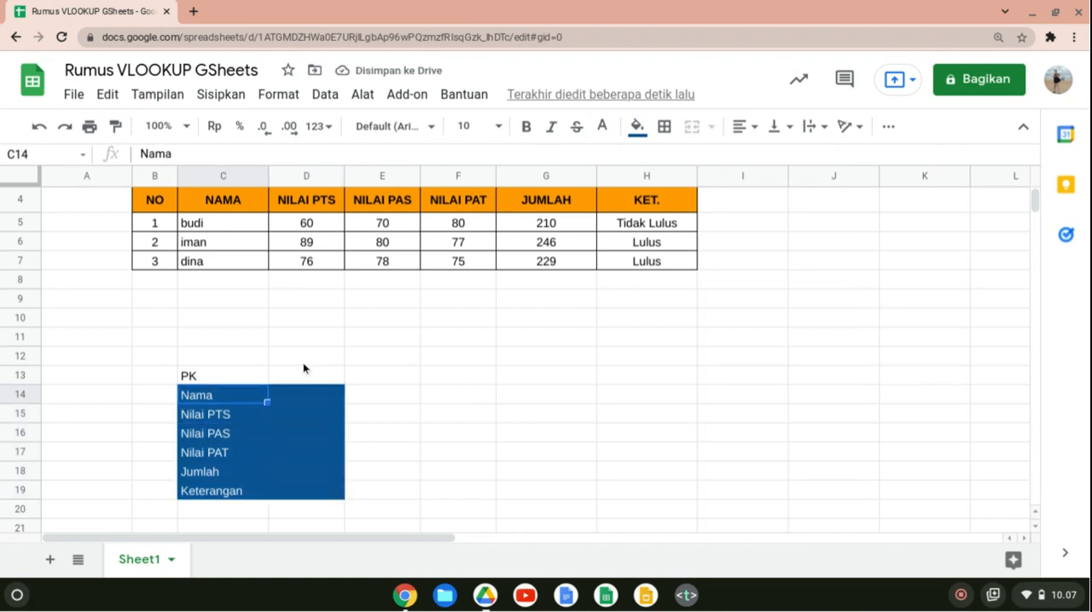
Make the form labels in C14:C19 bold.
key("shift+Down")
key("shift+Down")
key("shift+Down")
key("shift+Down")
key("shift+Down")
key("ctrl+b")
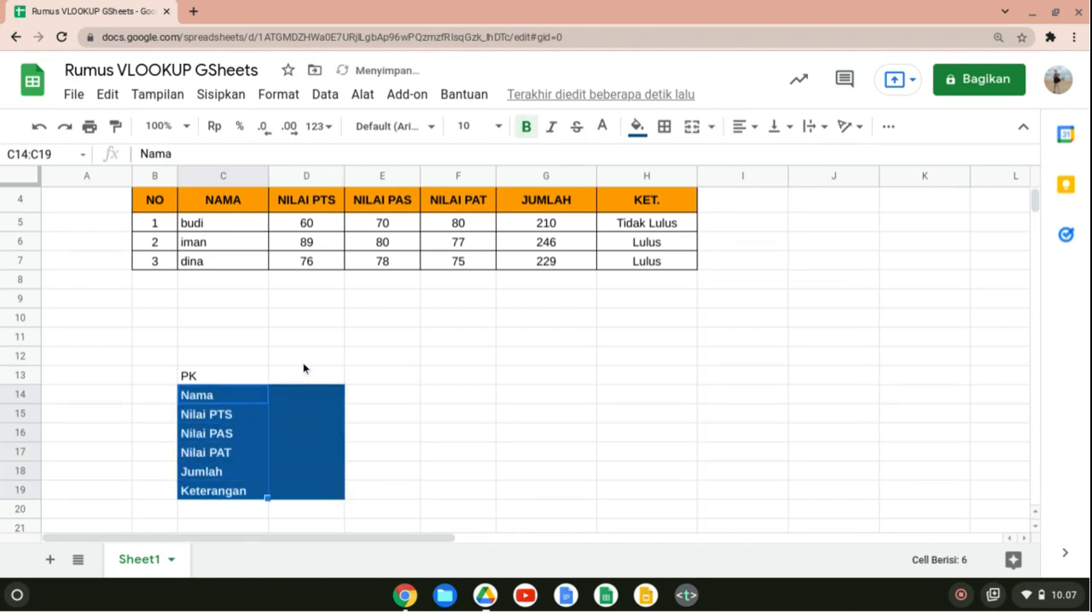
Apply yellow borders to all cells of the lookup form C14:D19.
key("Up")
key("Down")
key("Right")
key("Left")
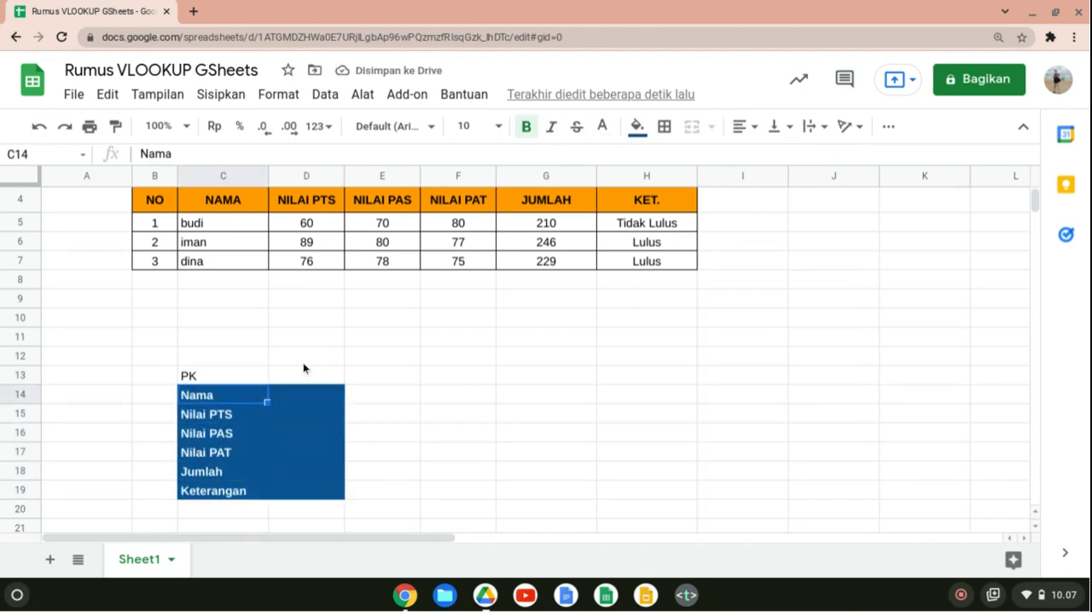
key("shift+Right")
key("shift+Down")
key("shift+Down")
key("shift+Down")
key("shift+Down")
key("shift+Down")
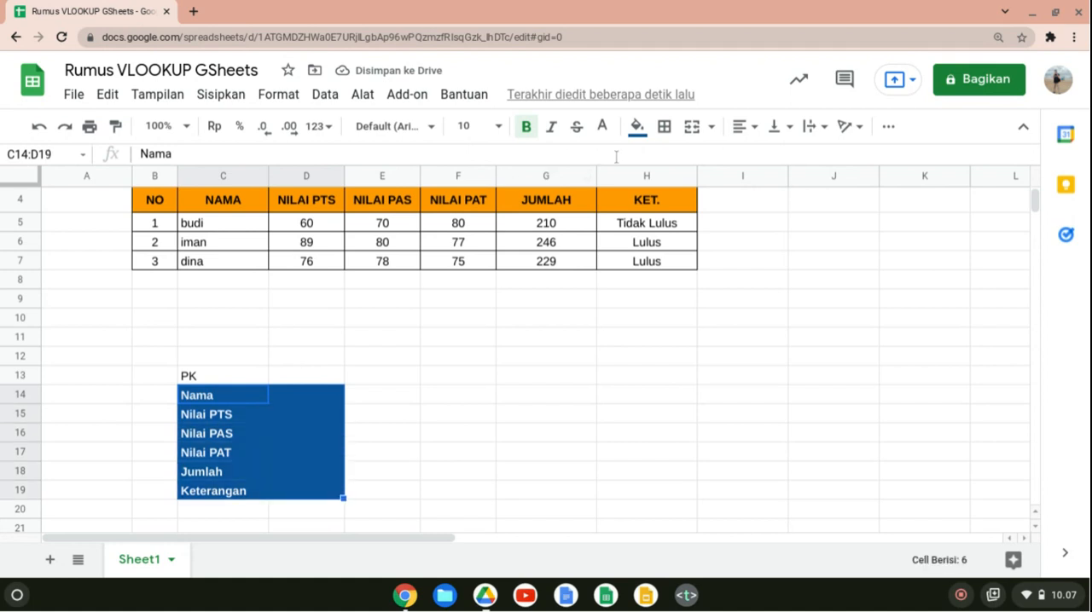
left_click(663, 126)
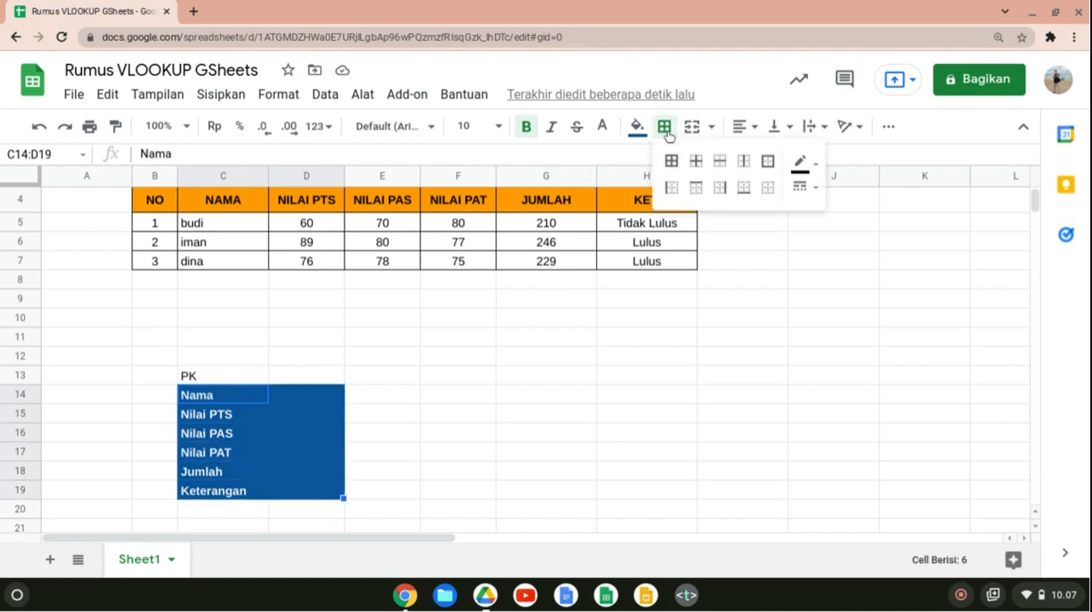
left_click(817, 166)
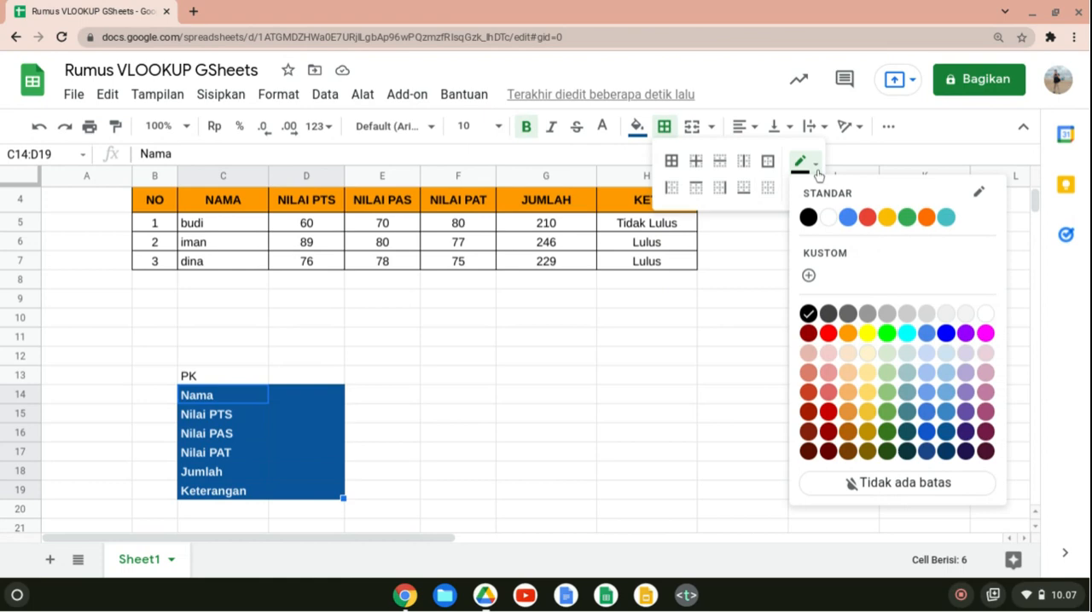
left_click(867, 333)
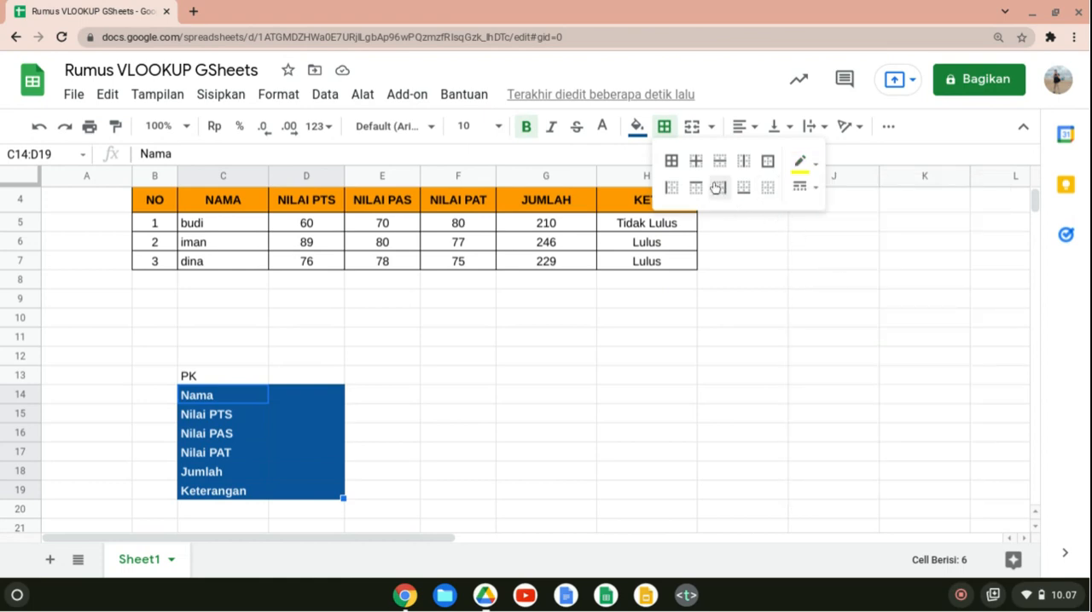
left_click(673, 163)
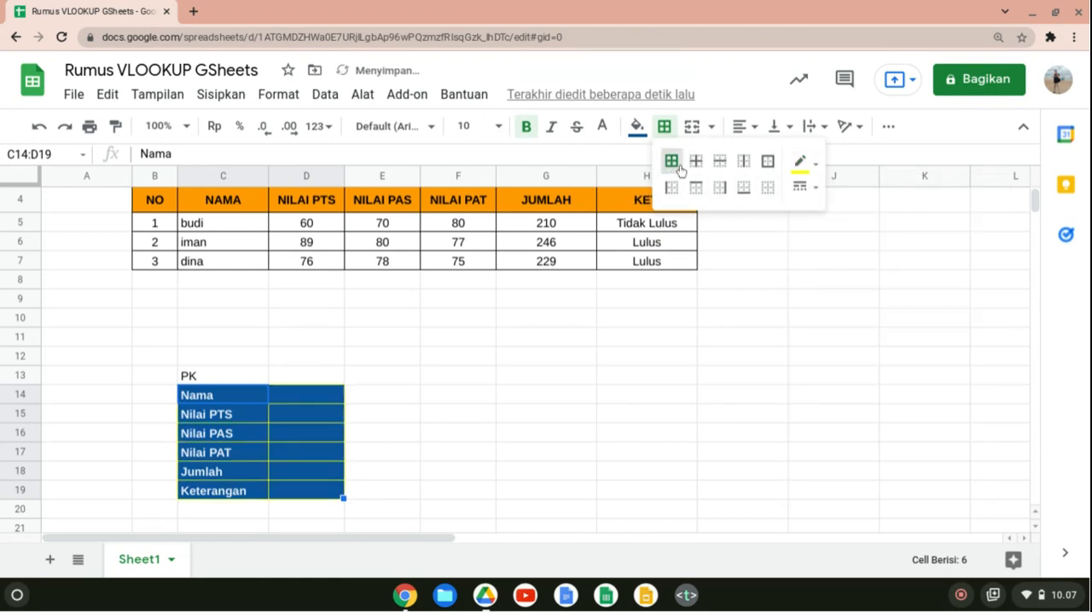
left_click(641, 284)
left_click(437, 515)
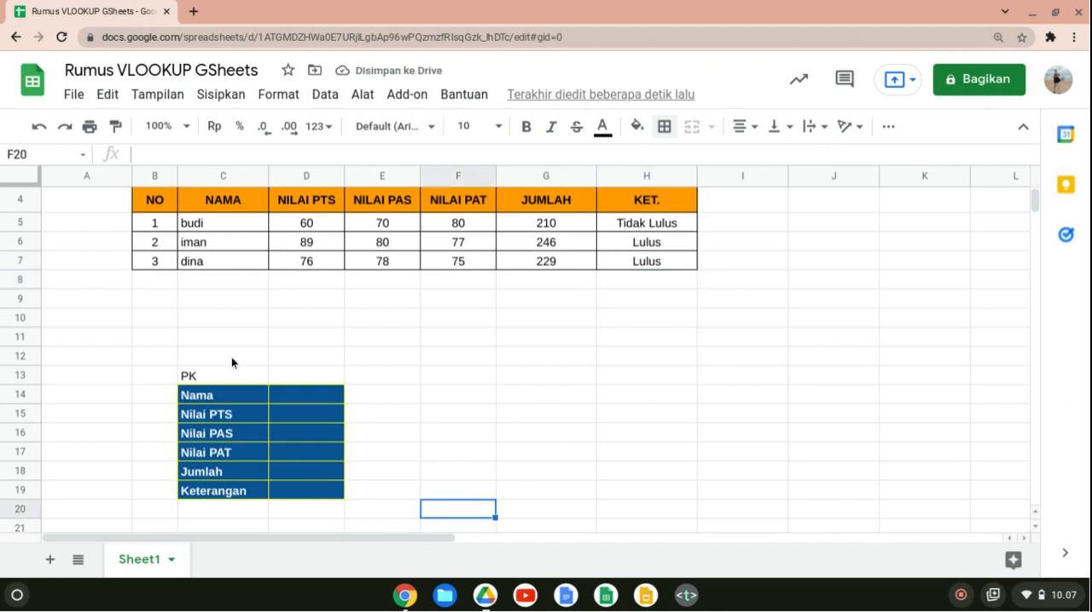
Examine the PK row in C13:D13 against the NO and NAMA columns of the score table.
left_click(317, 381)
left_click(185, 381)
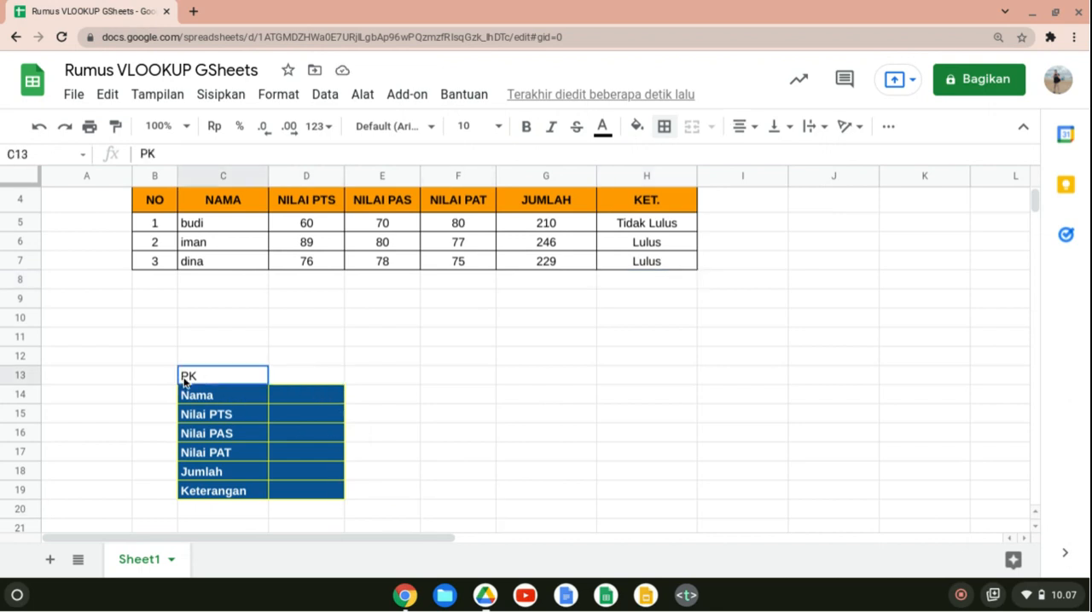
left_click(321, 384)
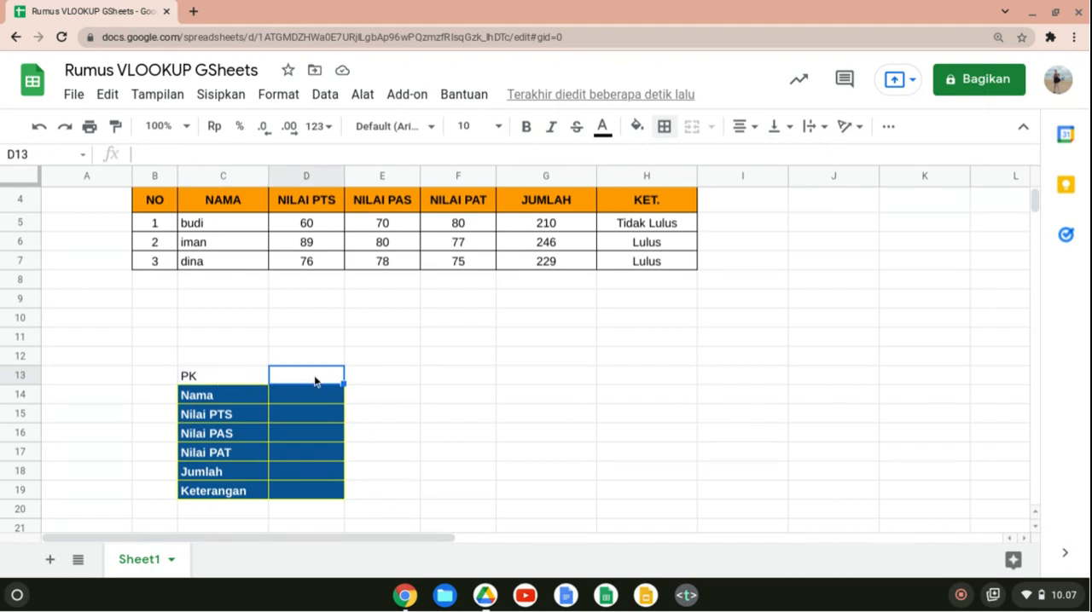
left_click(200, 378)
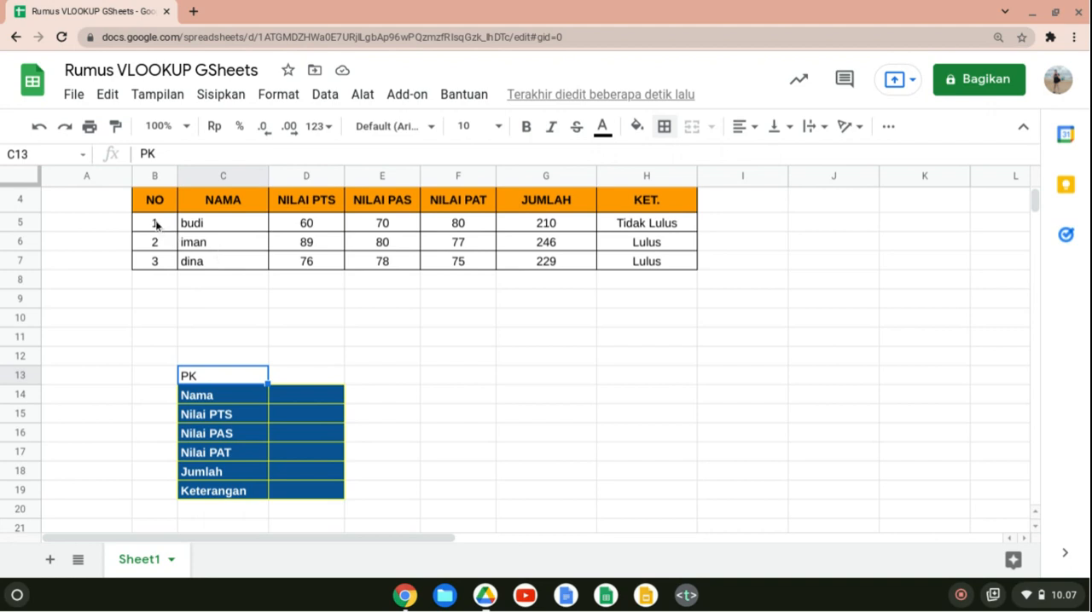
left_click_drag(219, 224, 214, 272)
left_click(214, 269)
left_click(256, 286)
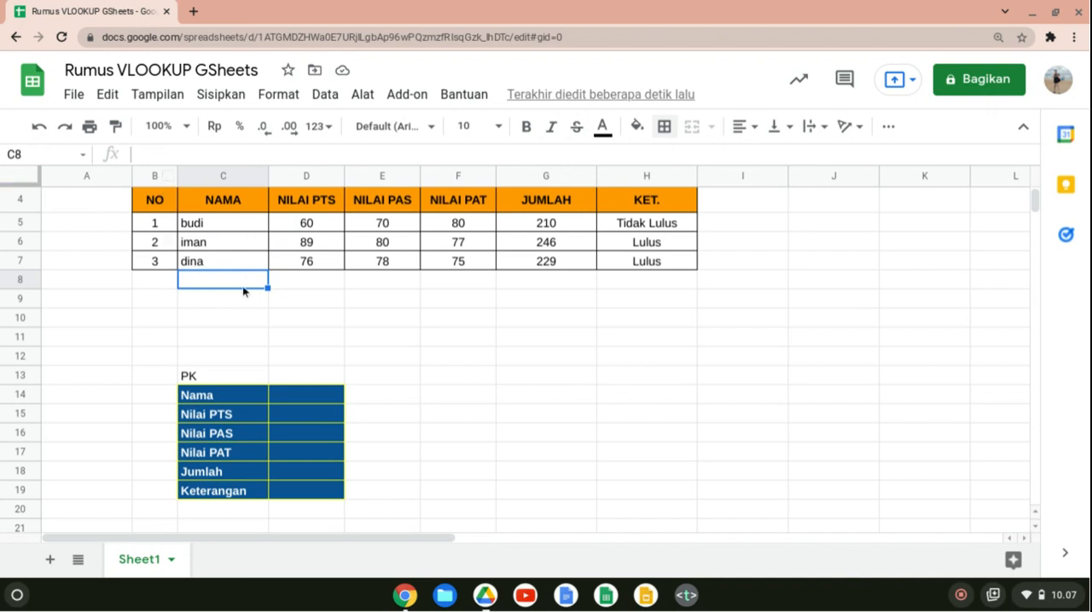
left_click_drag(155, 222, 153, 286)
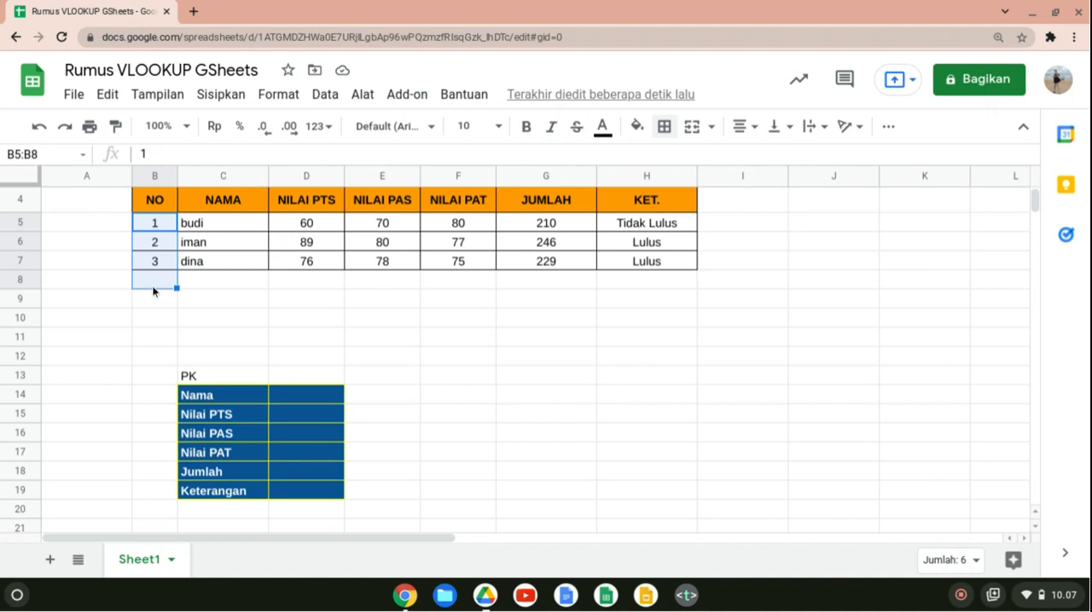
left_click(258, 297)
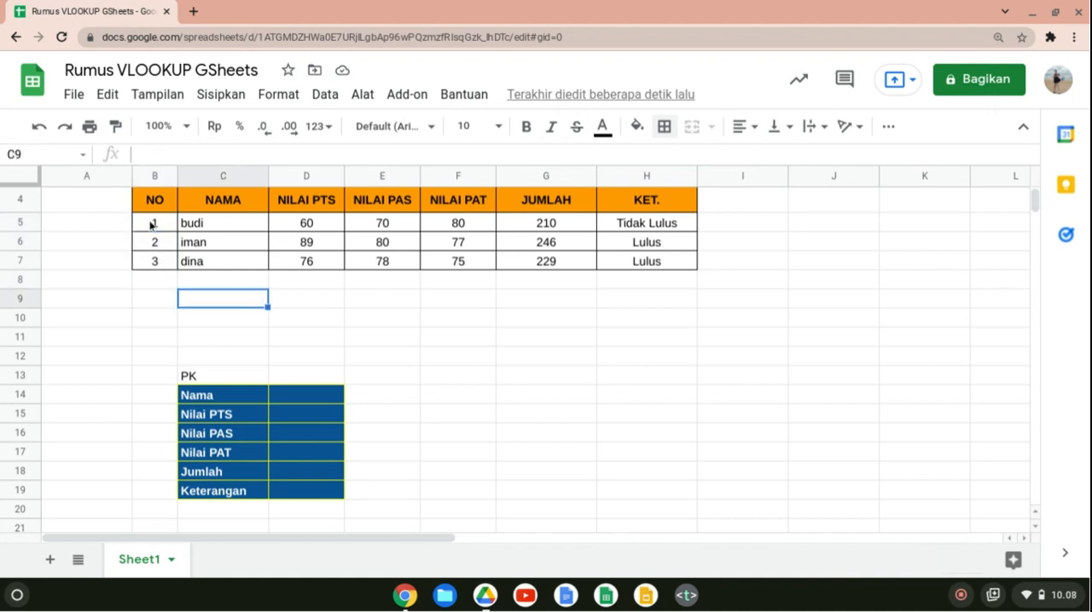
Start a lookup formula in the Nama result cell D14 with the PK cell D13 as the search key.
left_click_drag(151, 224, 156, 299)
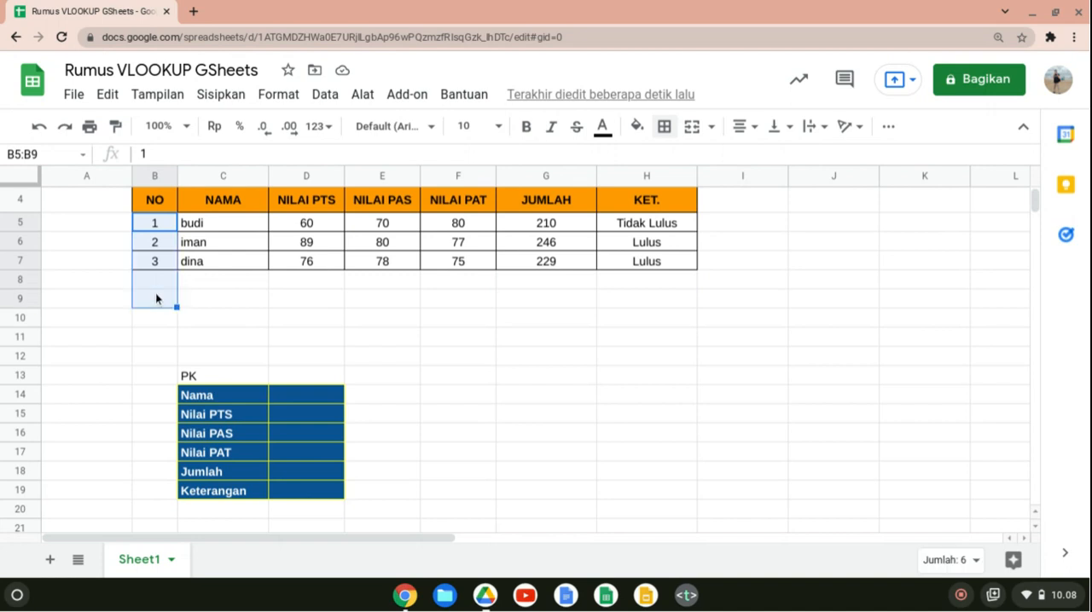
left_click(281, 381)
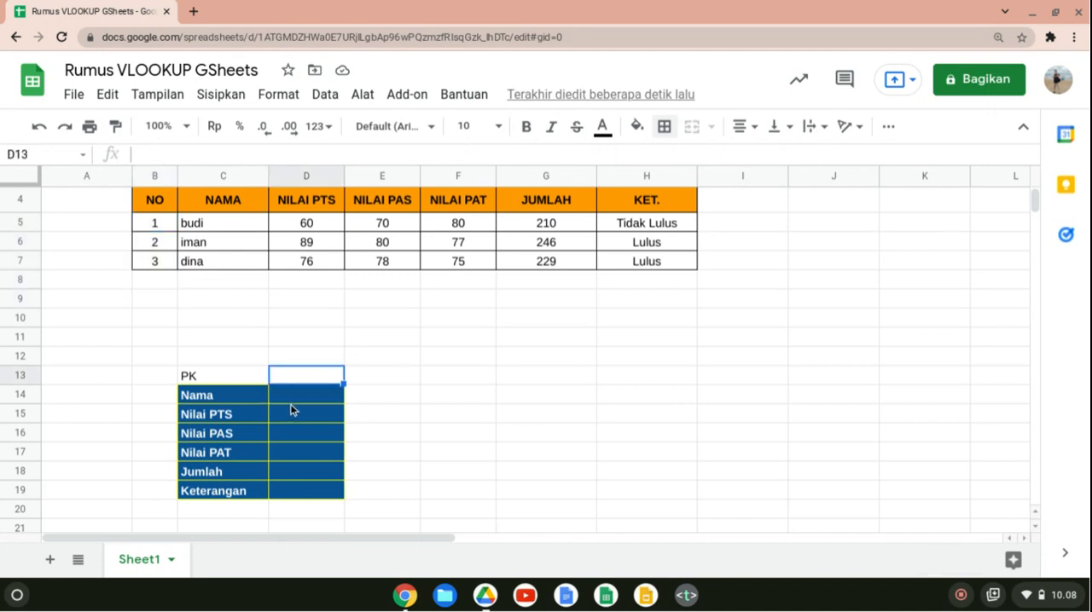
left_click(299, 399)
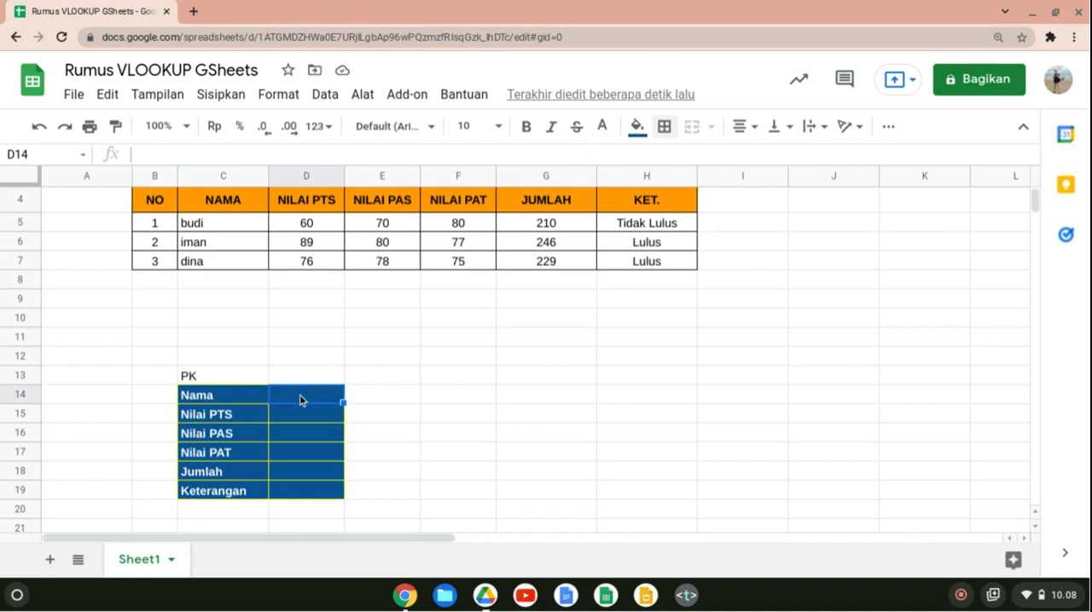
type("=")
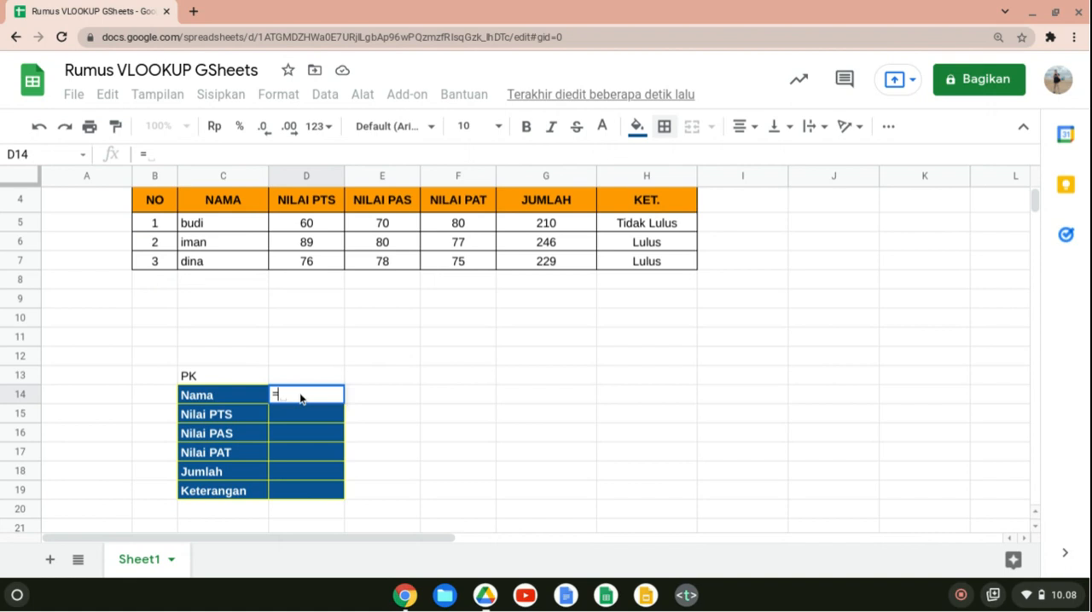
type("vloo")
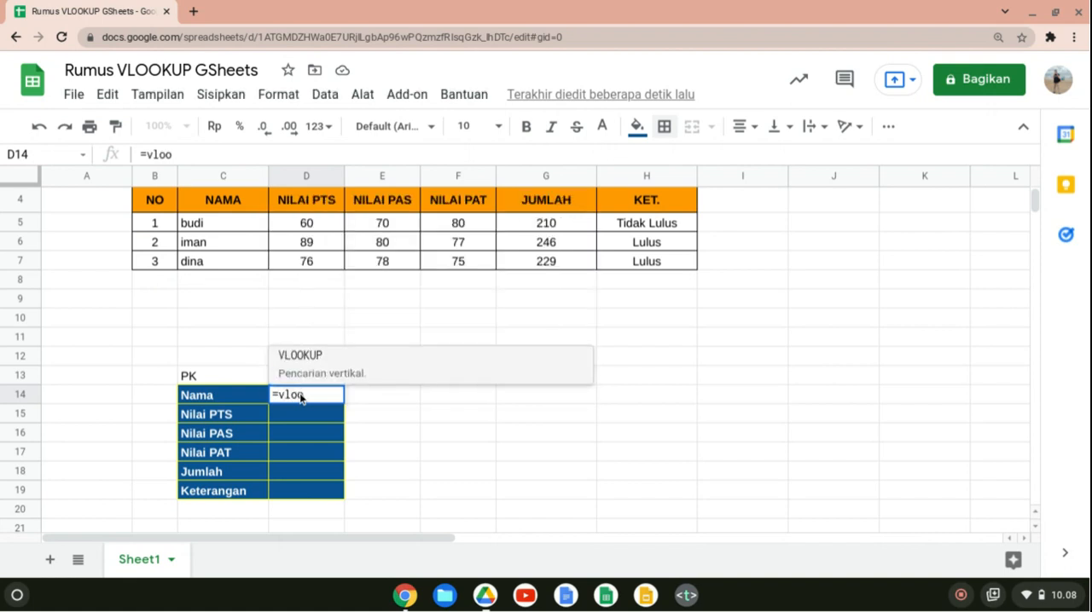
type("up(")
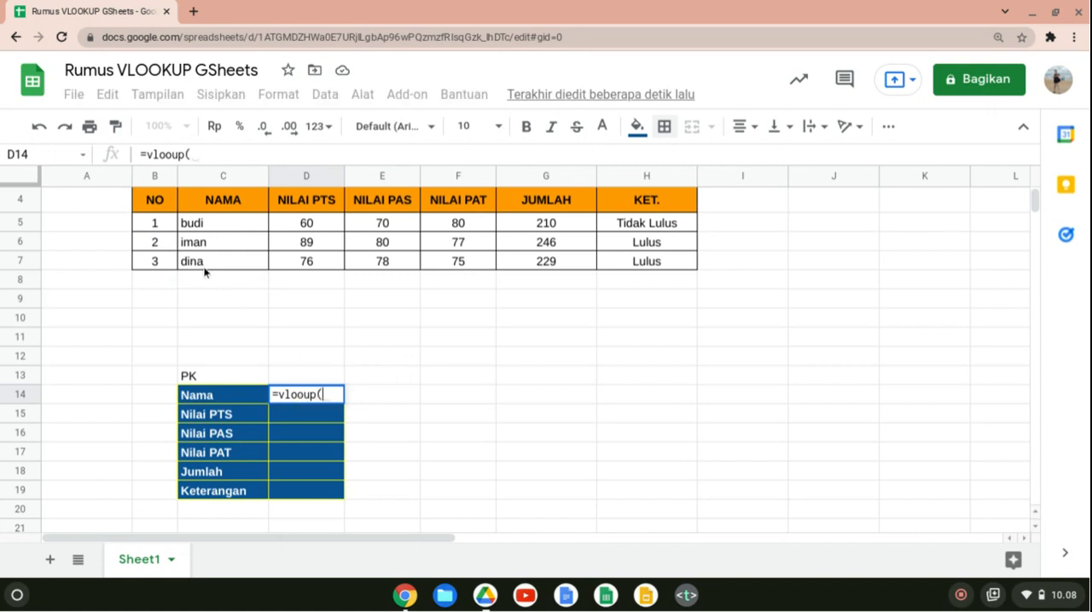
left_click(283, 376)
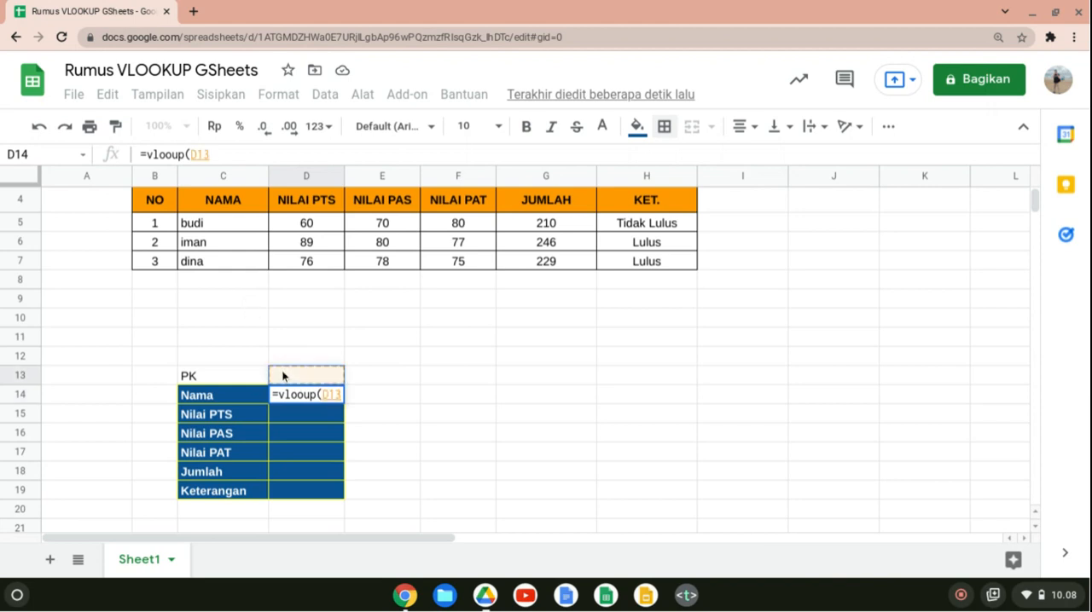
type(";")
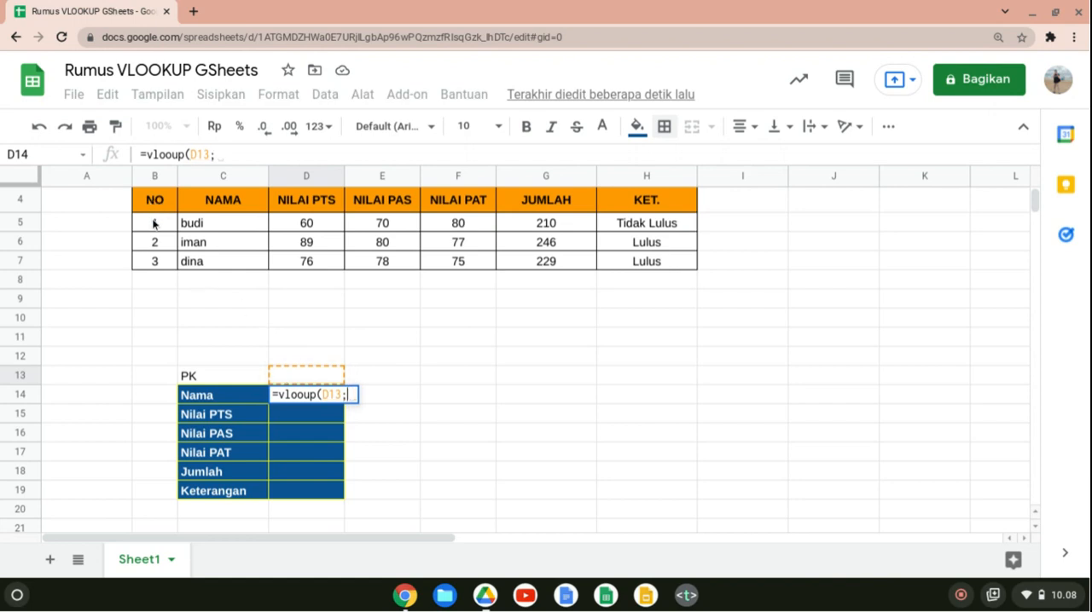
Complete the D14 formula with the score table range B5:H7, column index 2 and false, and enter it.
left_click_drag(151, 223, 656, 269)
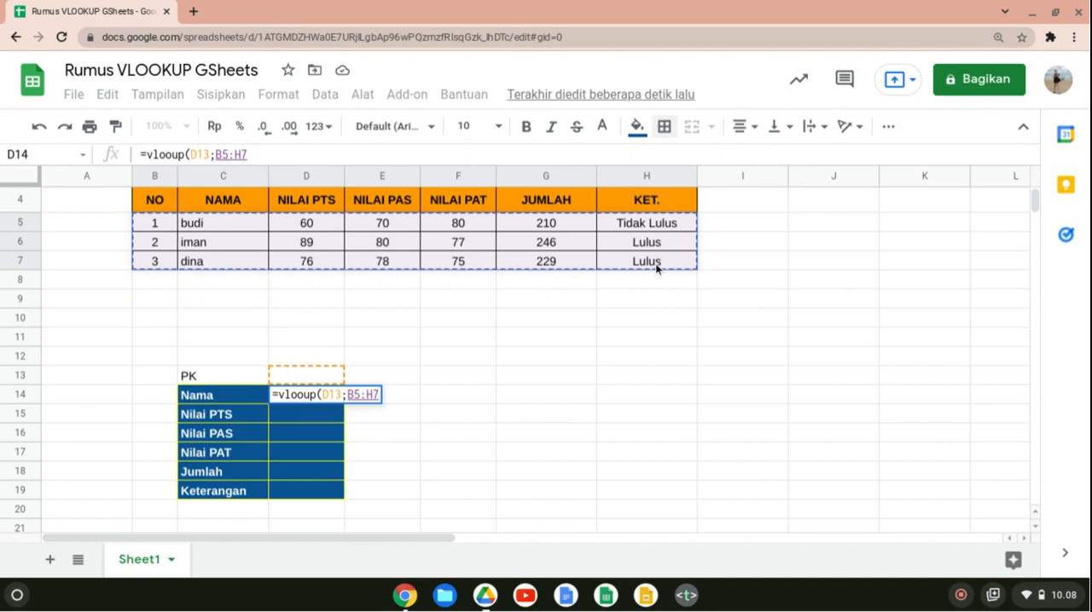
type(";")
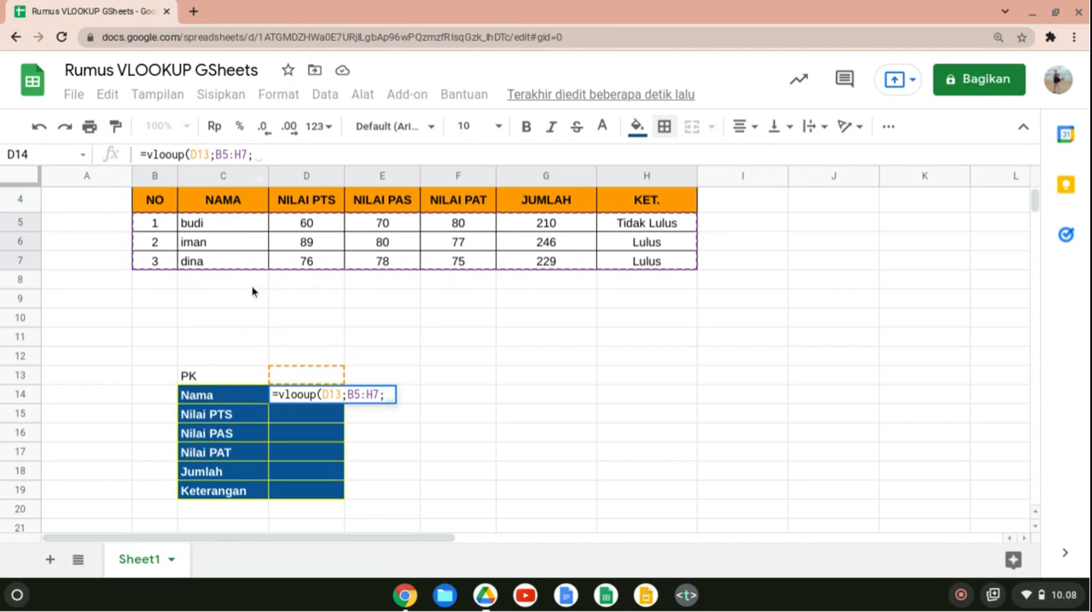
type("2")
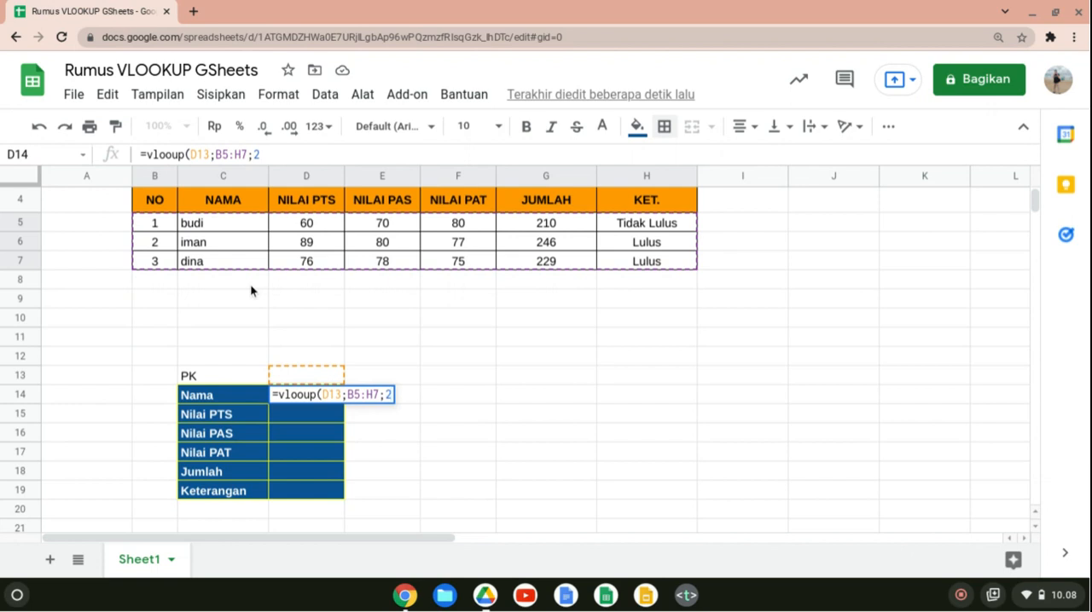
type(";fa")
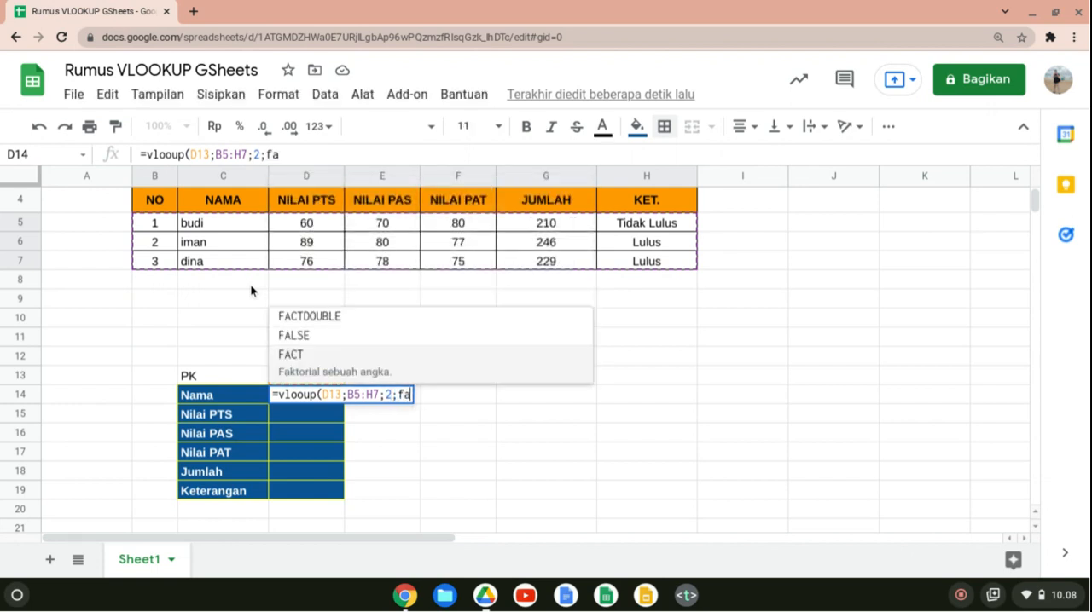
type("lse")
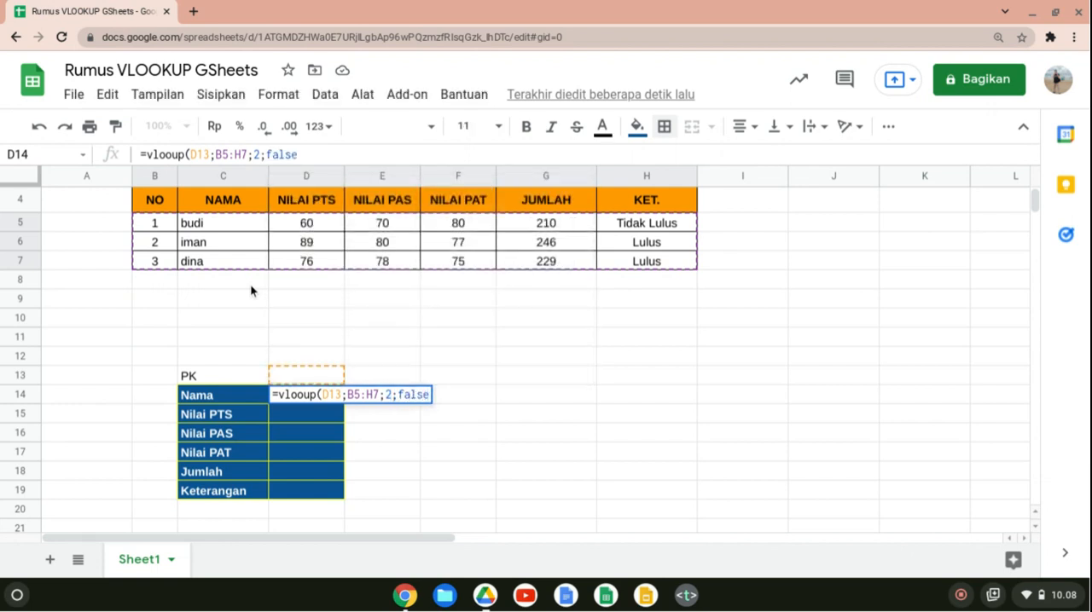
type(")")
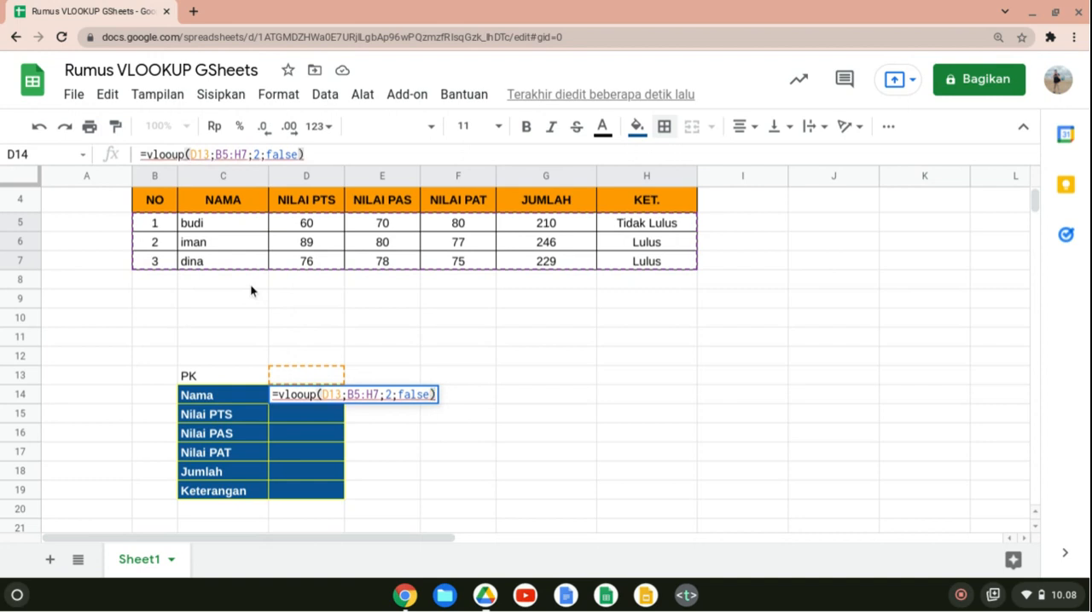
key("Return")
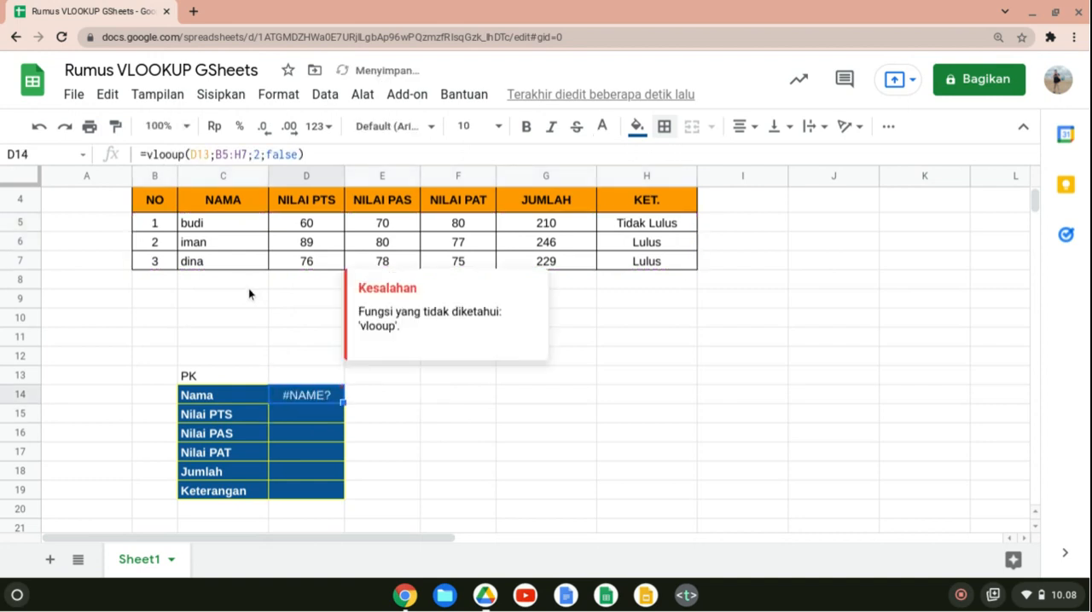
Correct the misspelled function name in the D14 formula to VLOOKUP.
double_click(296, 397)
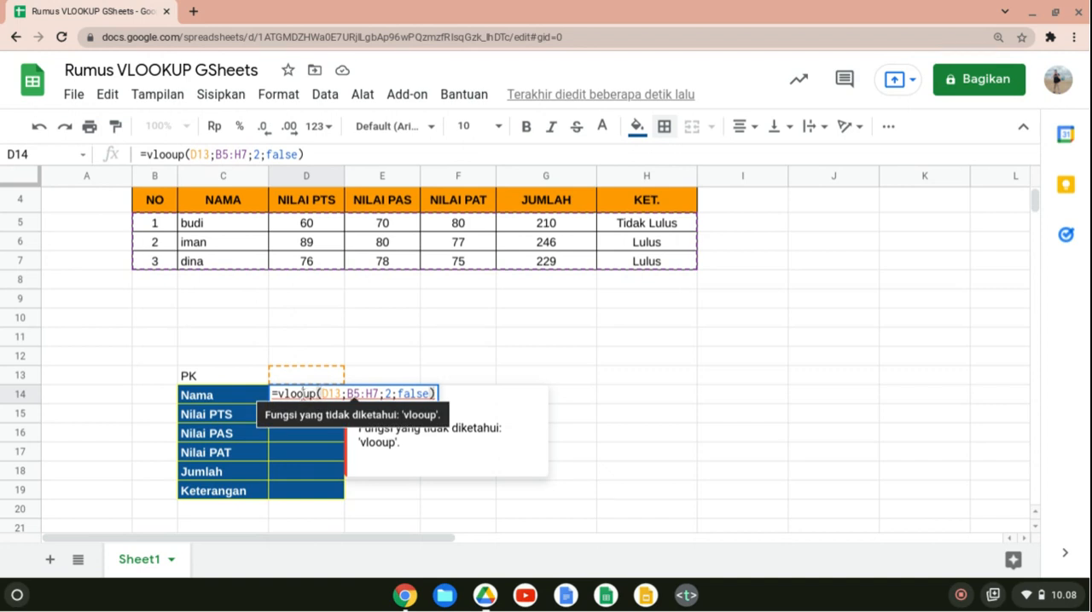
left_click(302, 394)
type("k")
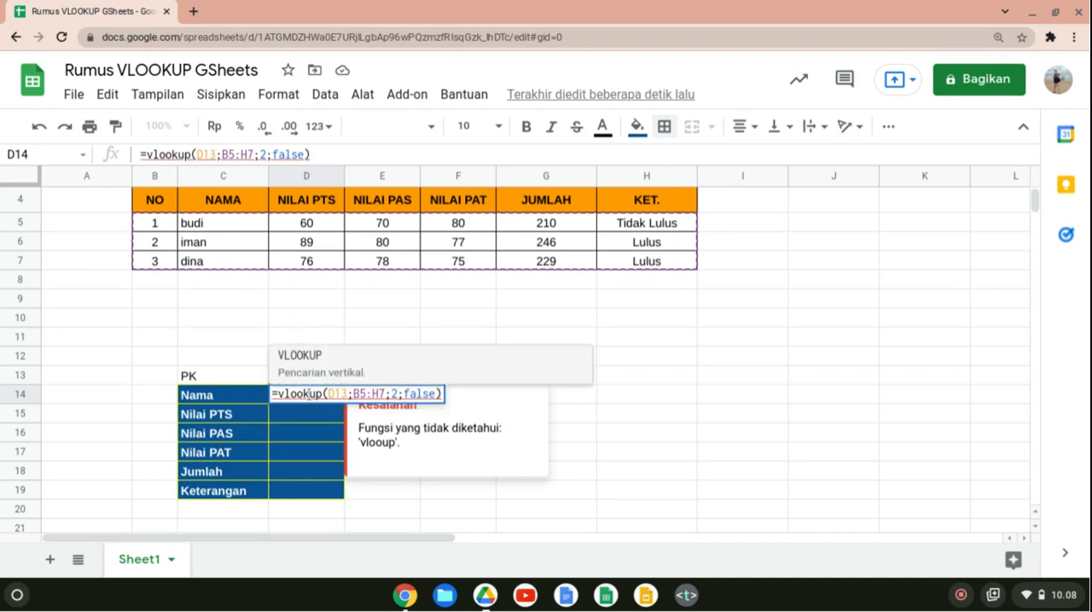
key("Tab")
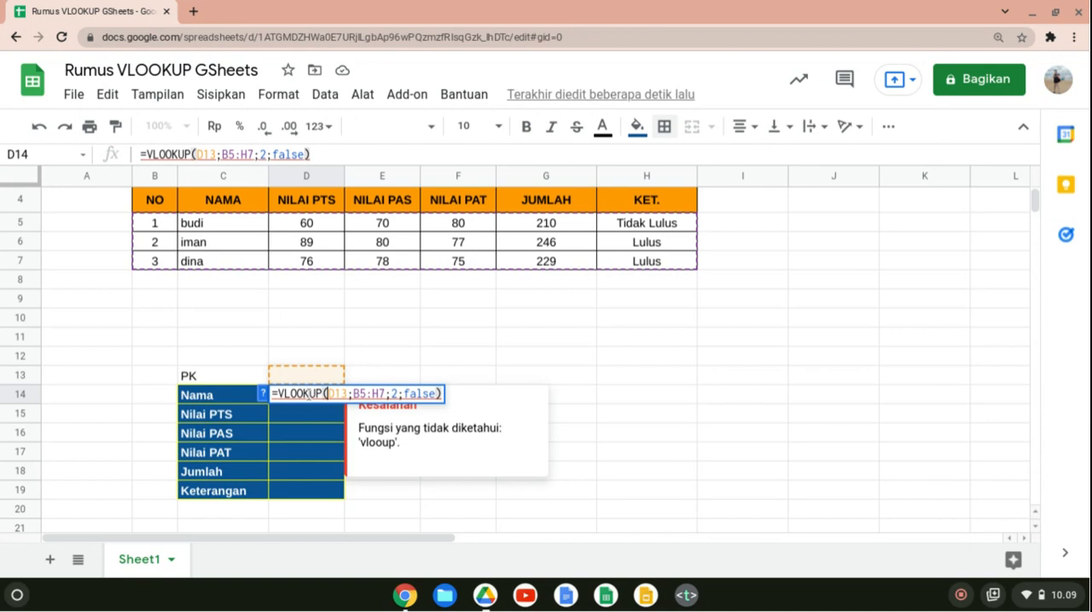
key("Return")
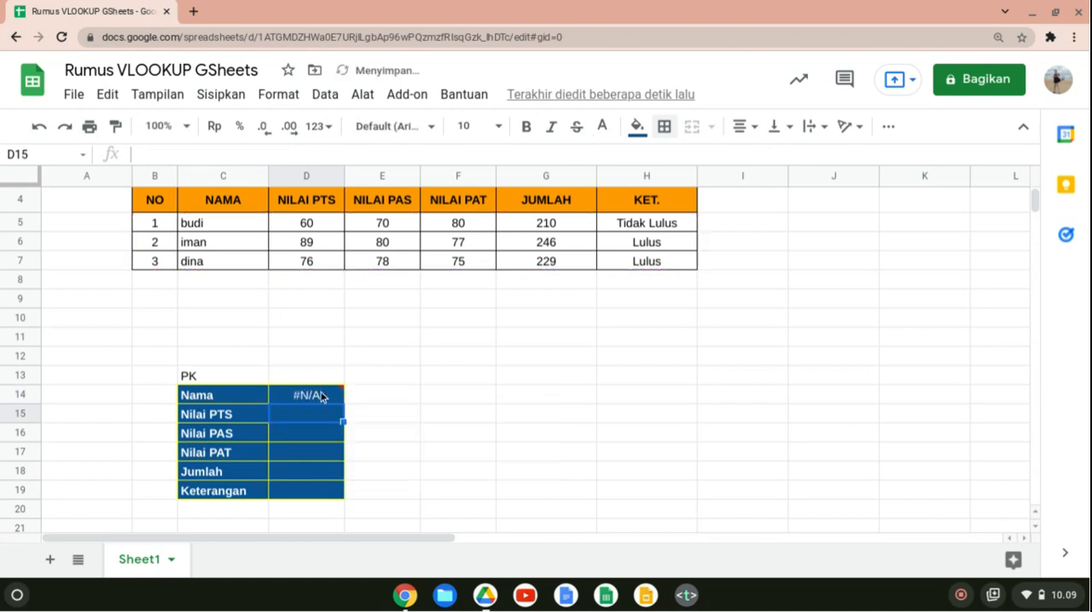
Remove the function name from the D14 formula and re-enter it as VLOOKUP, keeping the same arguments.
left_click(322, 397)
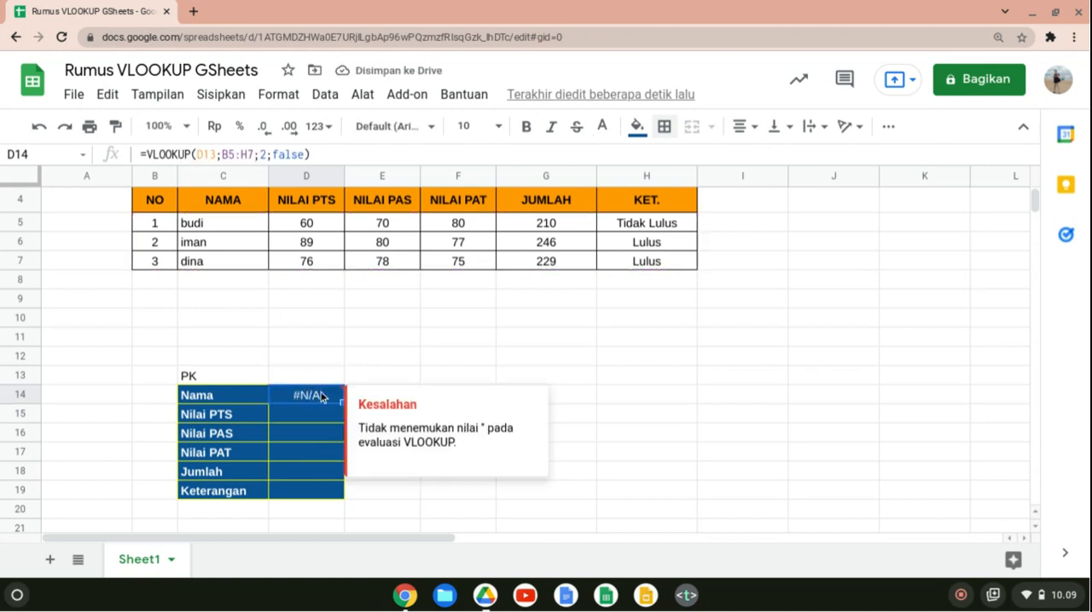
double_click(323, 397)
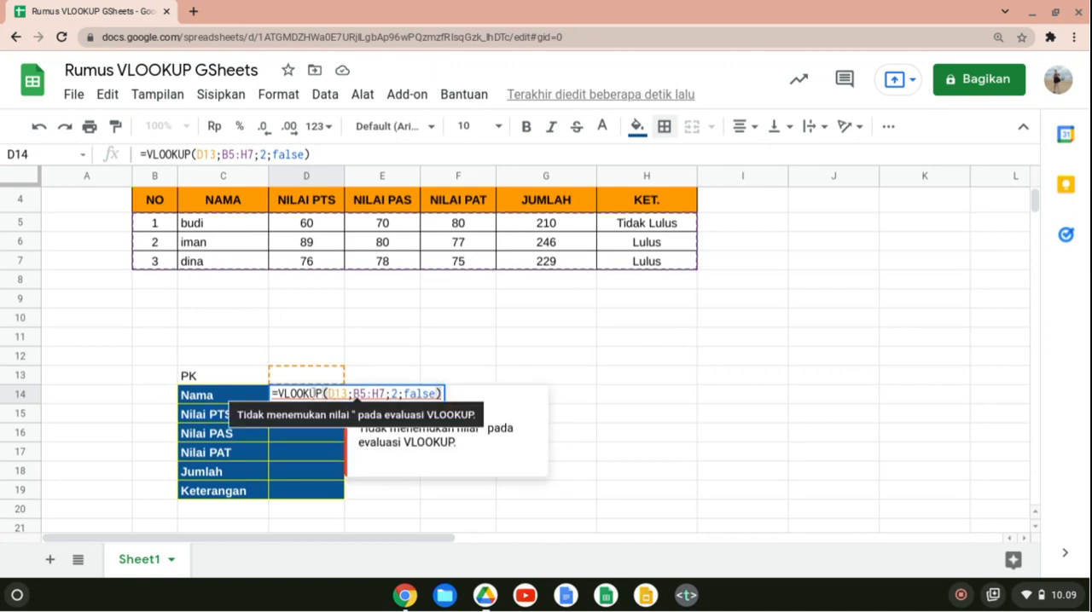
left_click(322, 395)
key("BackSpace")
key("BackSpace")
key("BackSpace")
key("BackSpace")
key("BackSpace")
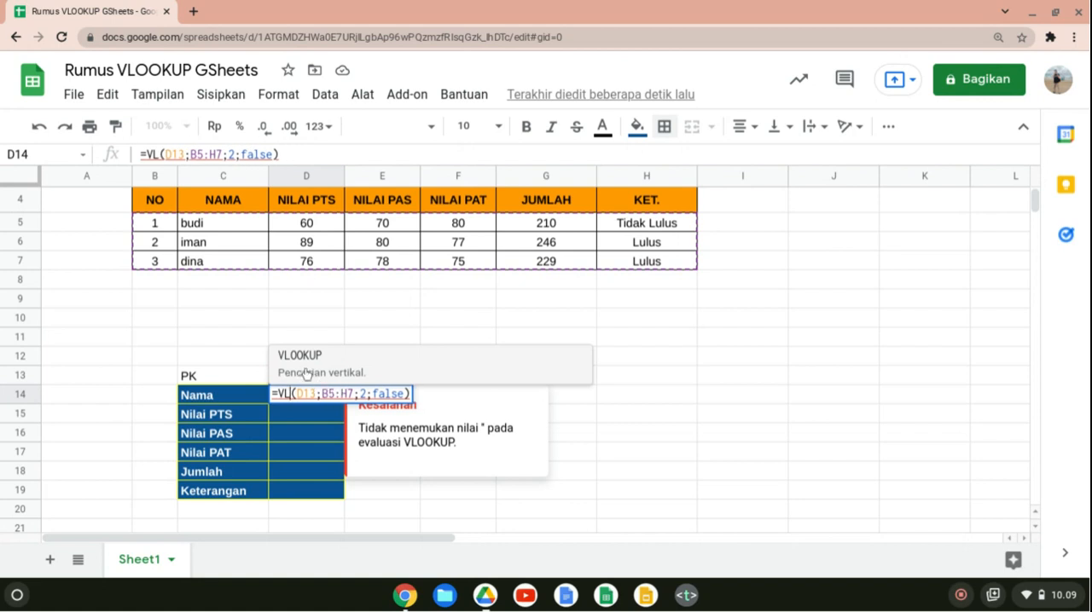
key("BackSpace")
key("BackSpace")
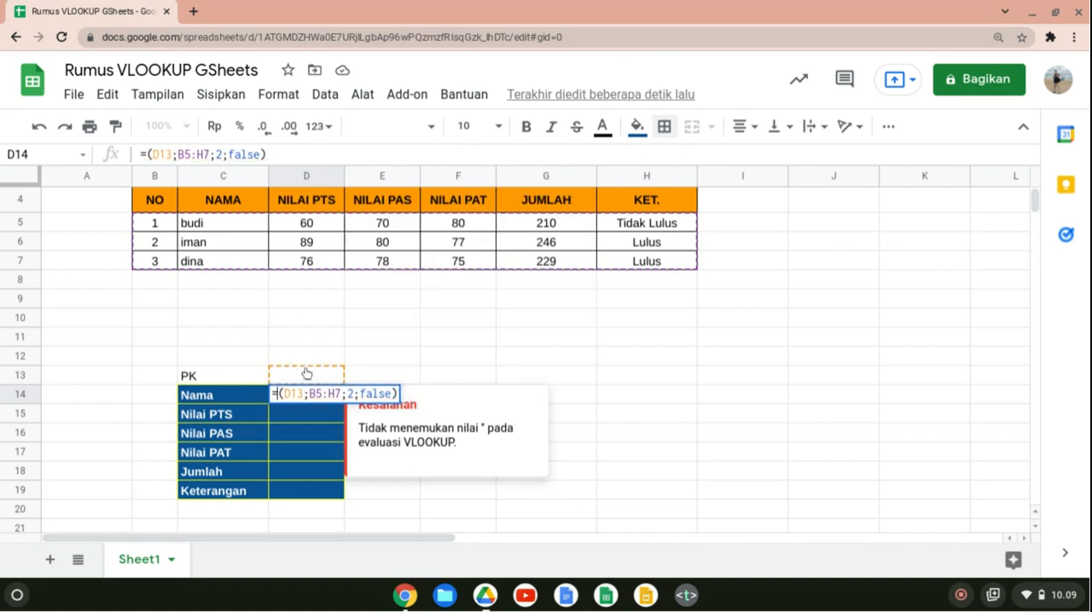
type("vlook")
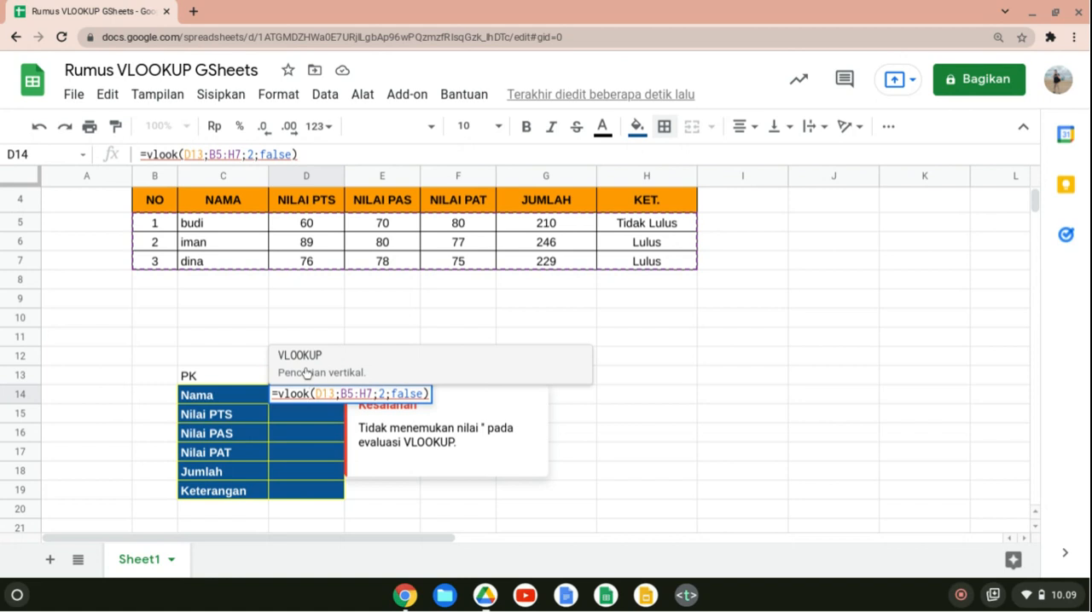
type("up")
left_click(306, 373)
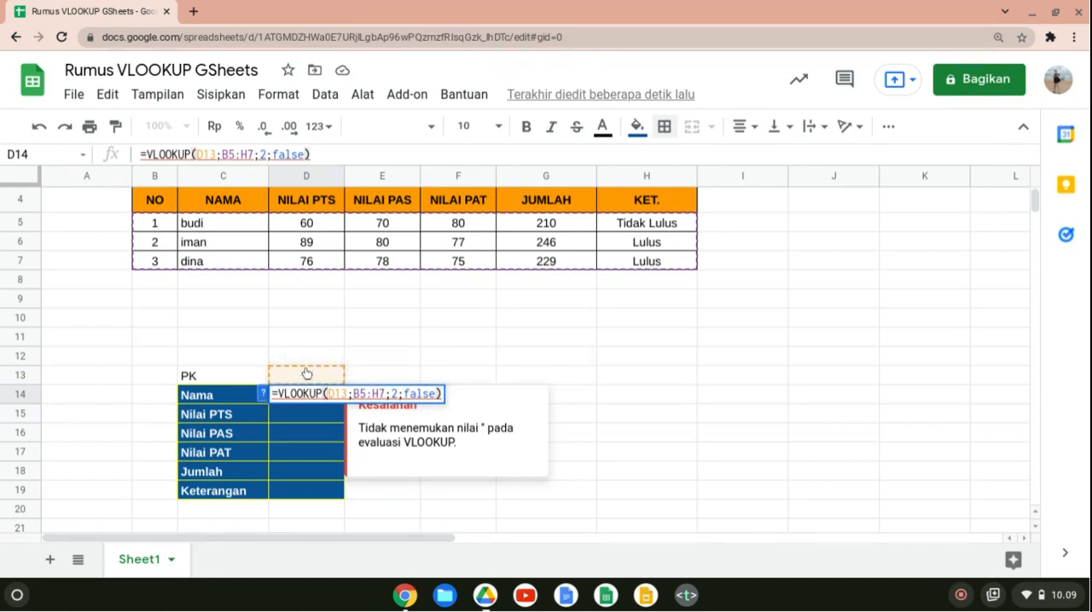
key("Return")
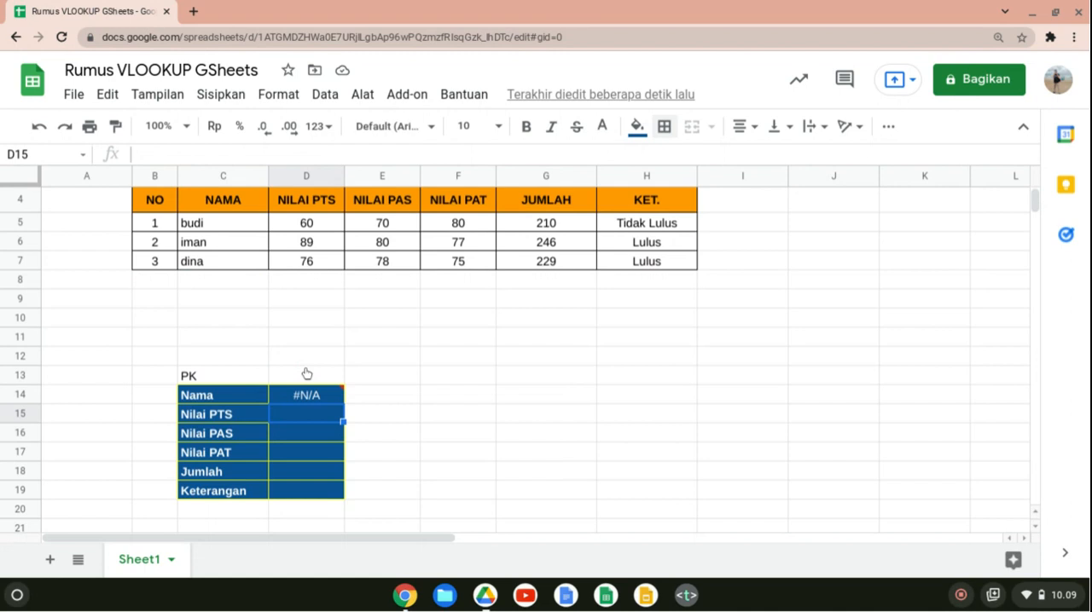
key("Up")
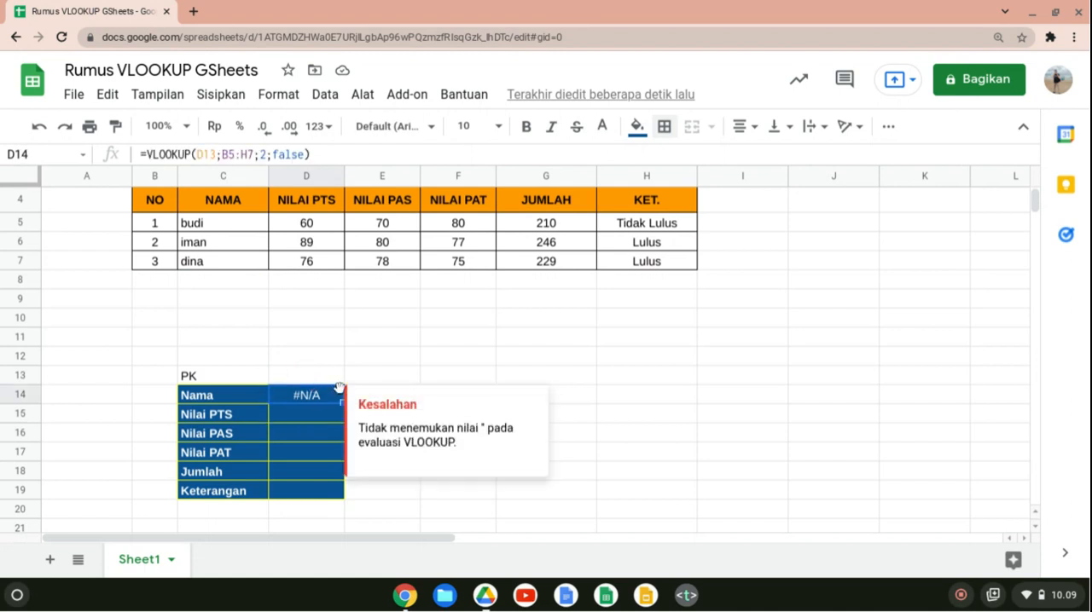
Enter 1 as the PK lookup key in D13.
left_click(326, 383)
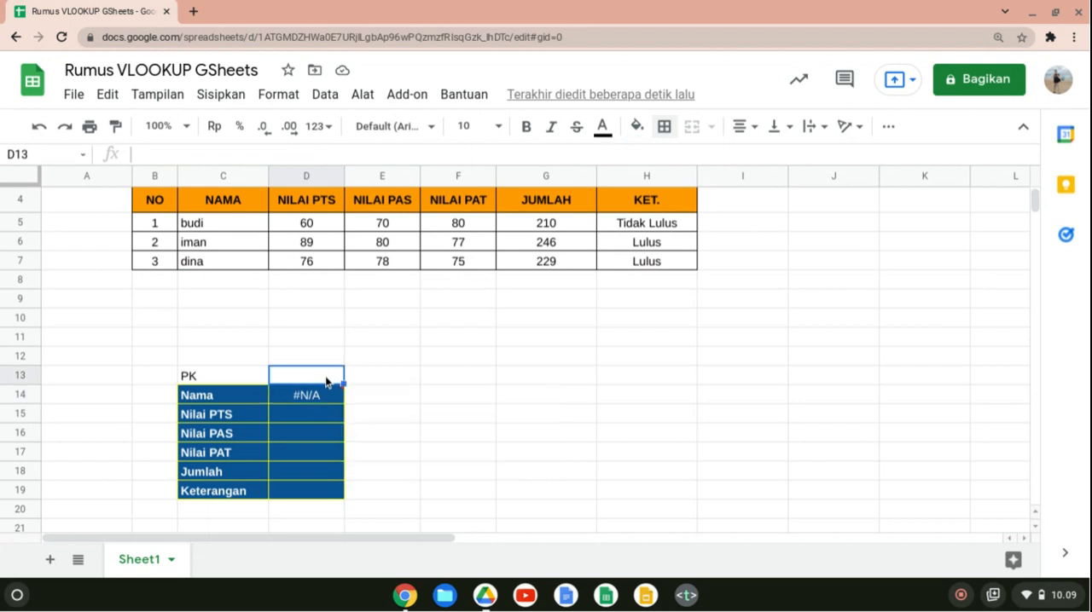
type("1")
key("Return")
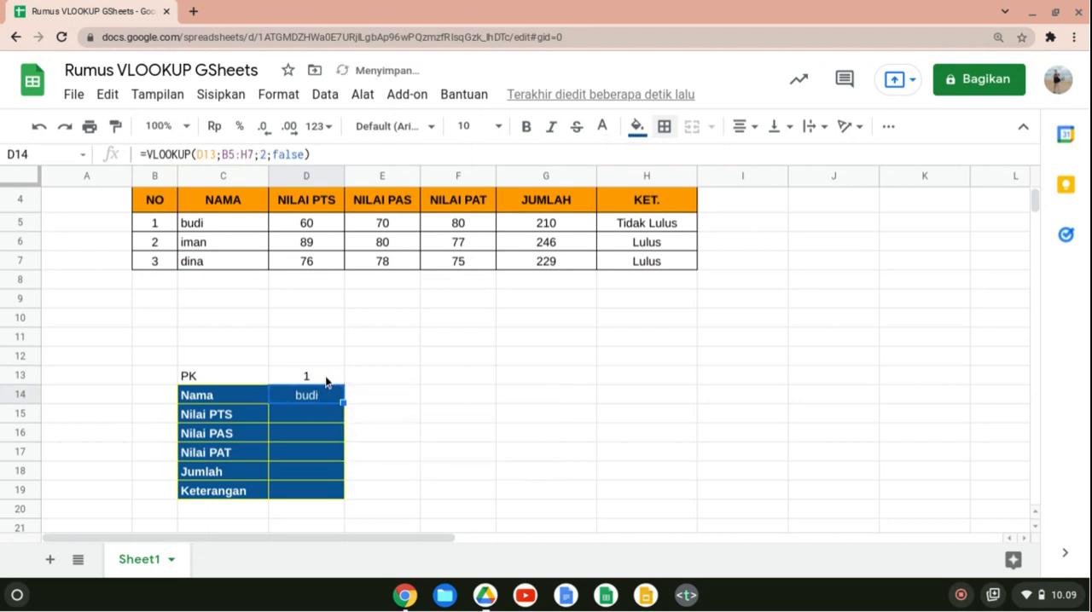
Edit the VLOOKUP formula in D14 so the lookup key reference has a locked row, D$13.
left_click(329, 415)
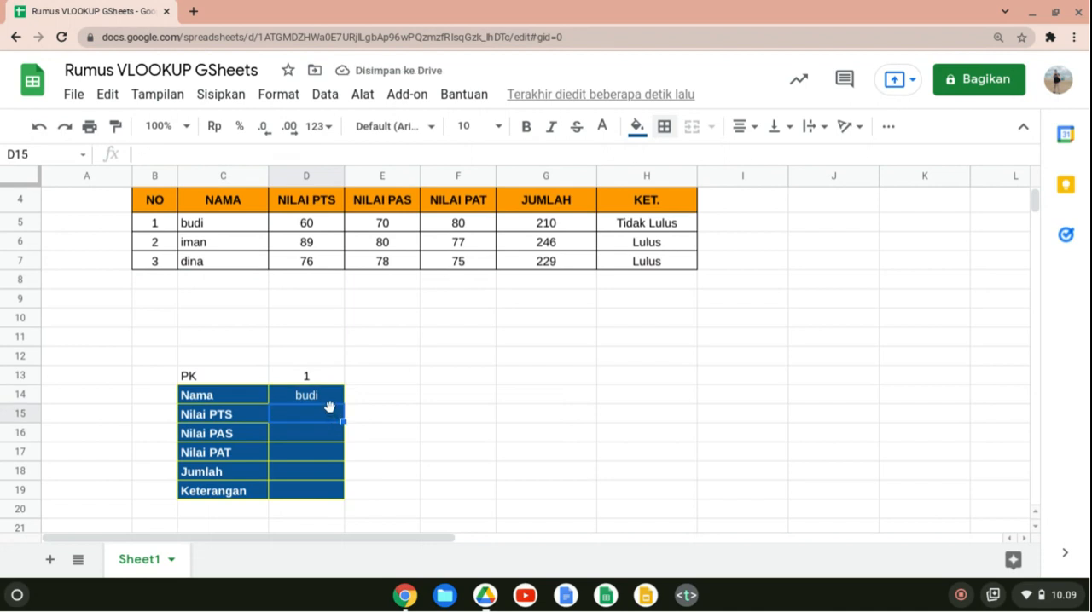
left_click(330, 398)
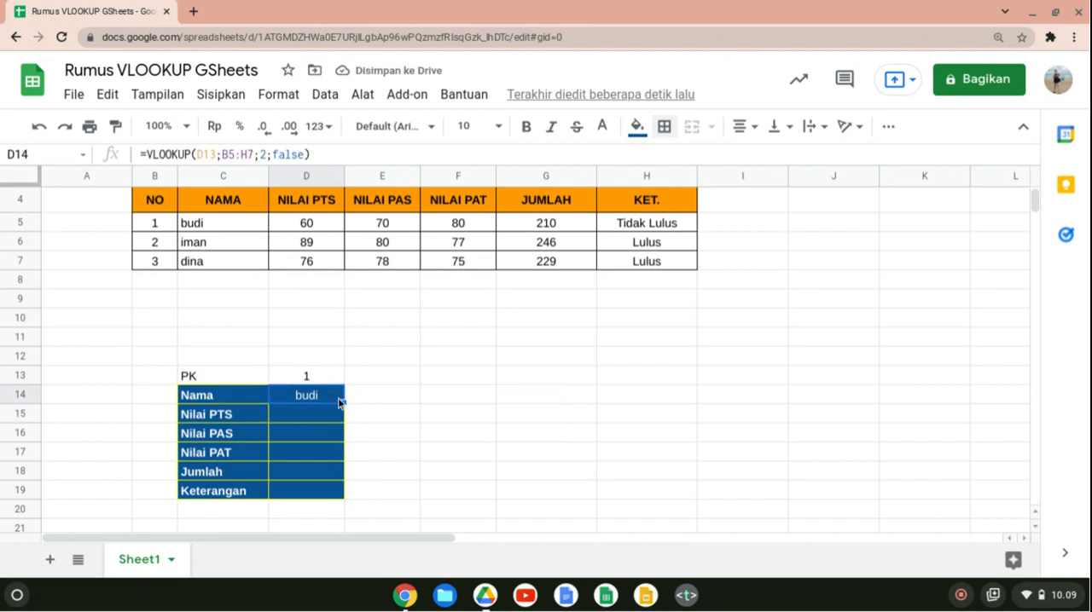
double_click(337, 401)
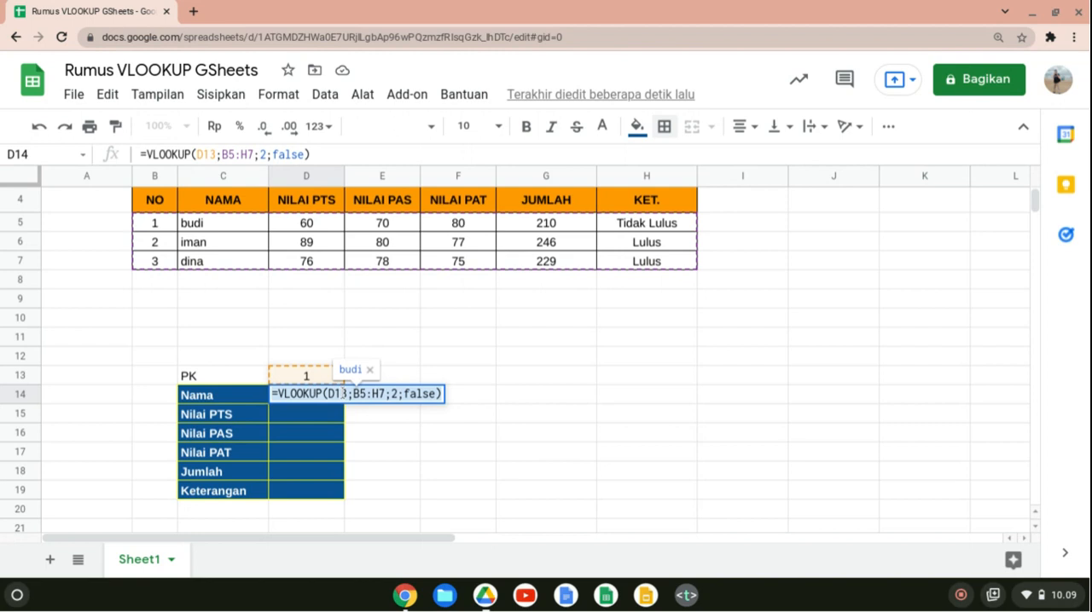
left_click(345, 394)
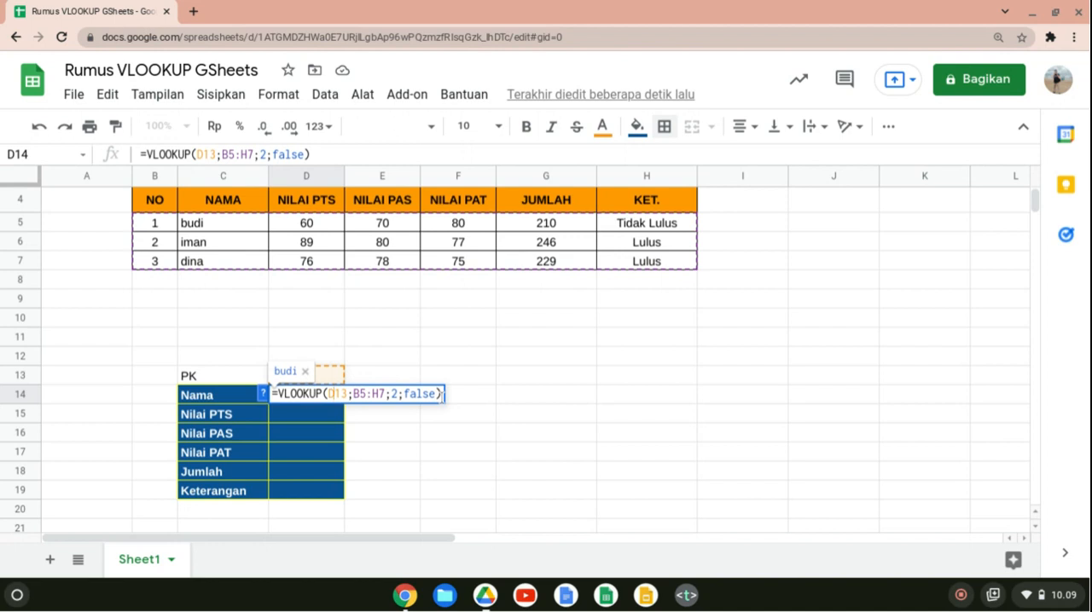
type("$")
key("Right")
key("Right")
key("Right")
key("Right")
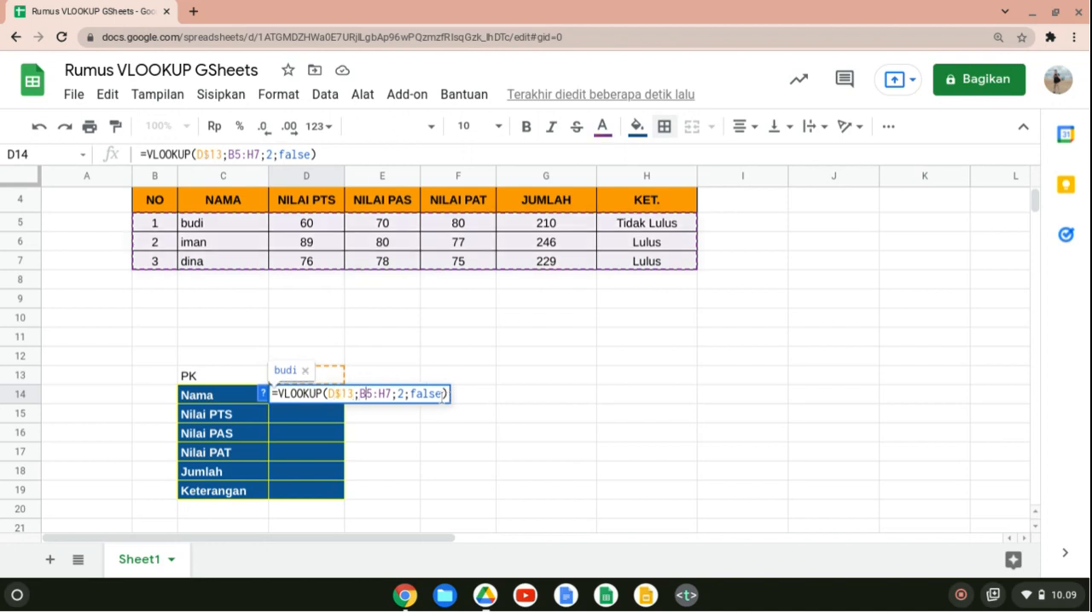
Lock the table range rows as B$5:H$7 in the D14 formula and fill the formula down through D19.
type("$")
key("Right")
key("Right")
key("Right")
key("Right")
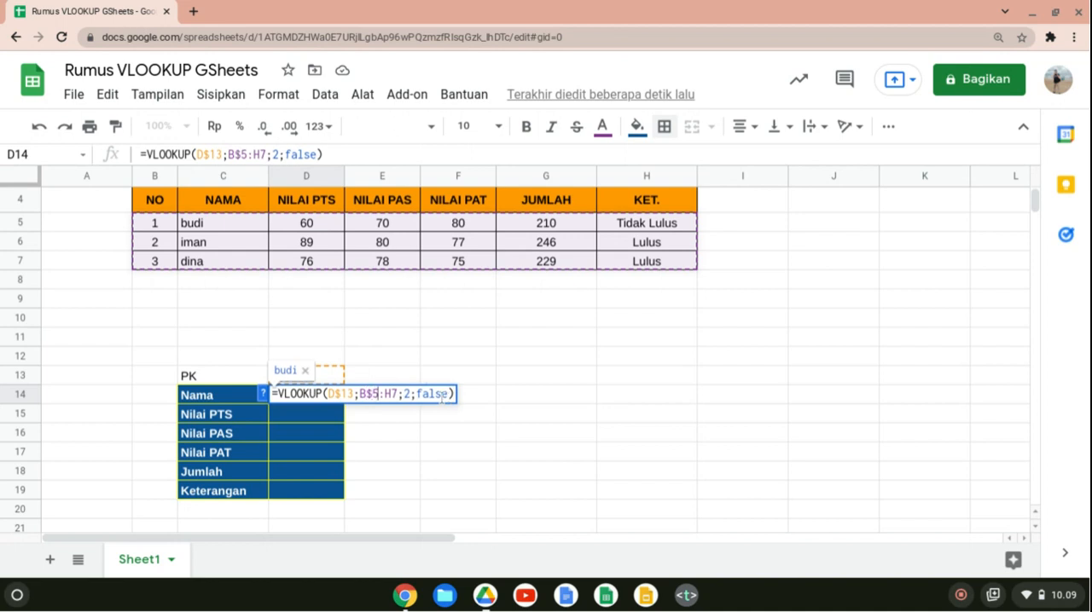
key("Left")
type("$")
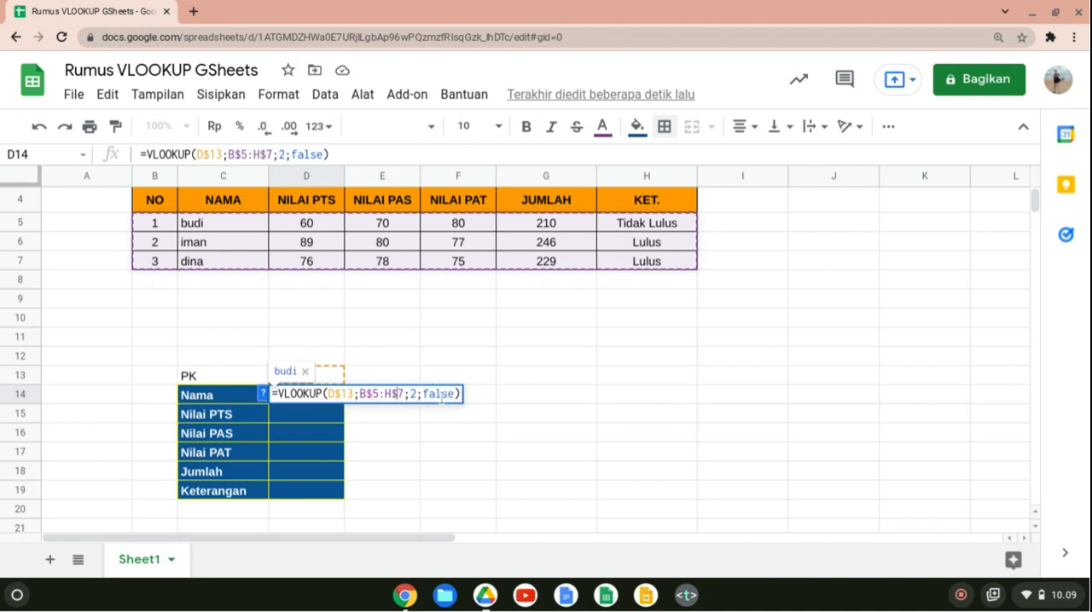
key("Return")
key("Up")
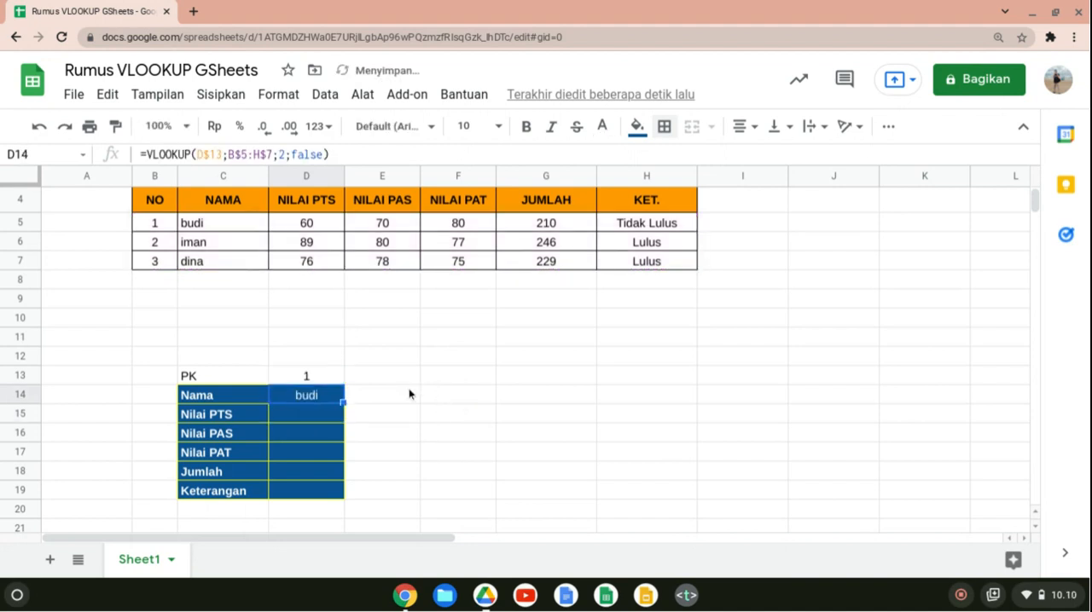
left_click_drag(343, 401, 339, 490)
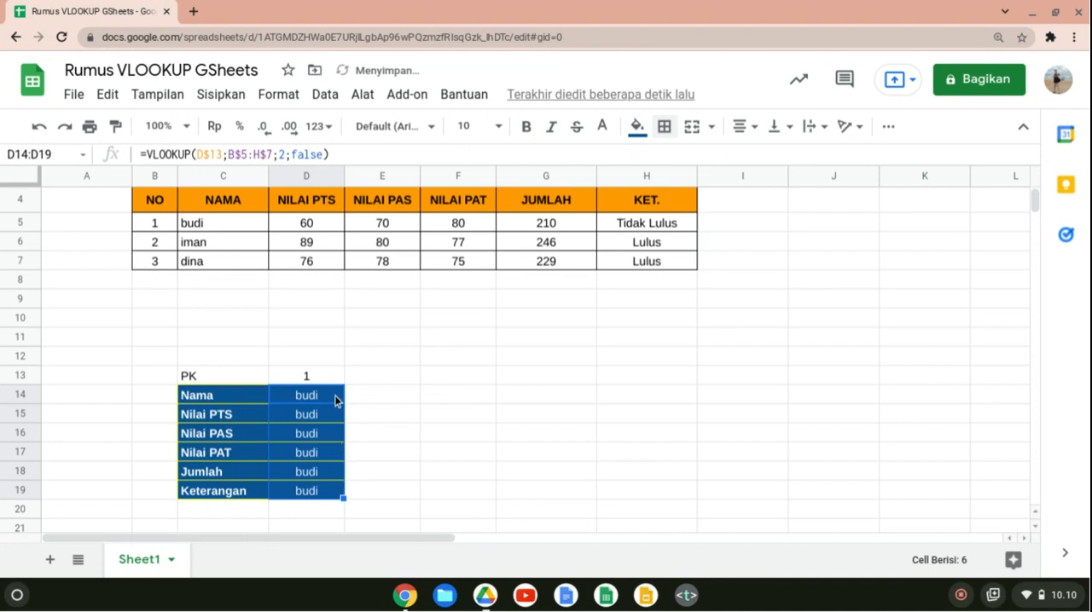
Set the VLOOKUP column index in the Nilai PTS cell D15 to 3.
left_click(334, 420)
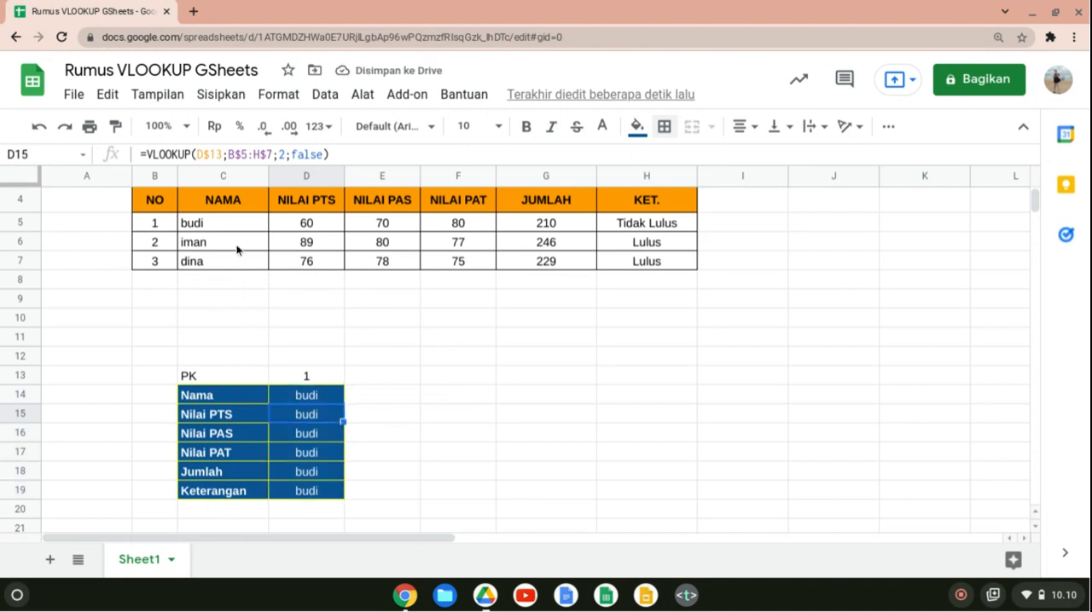
double_click(325, 415)
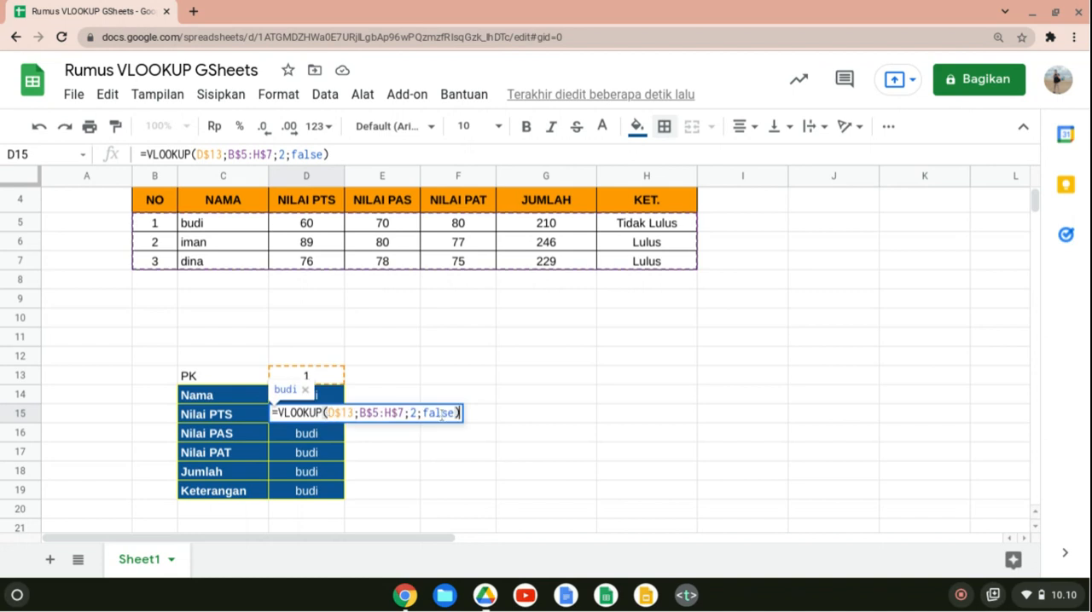
left_click(412, 418)
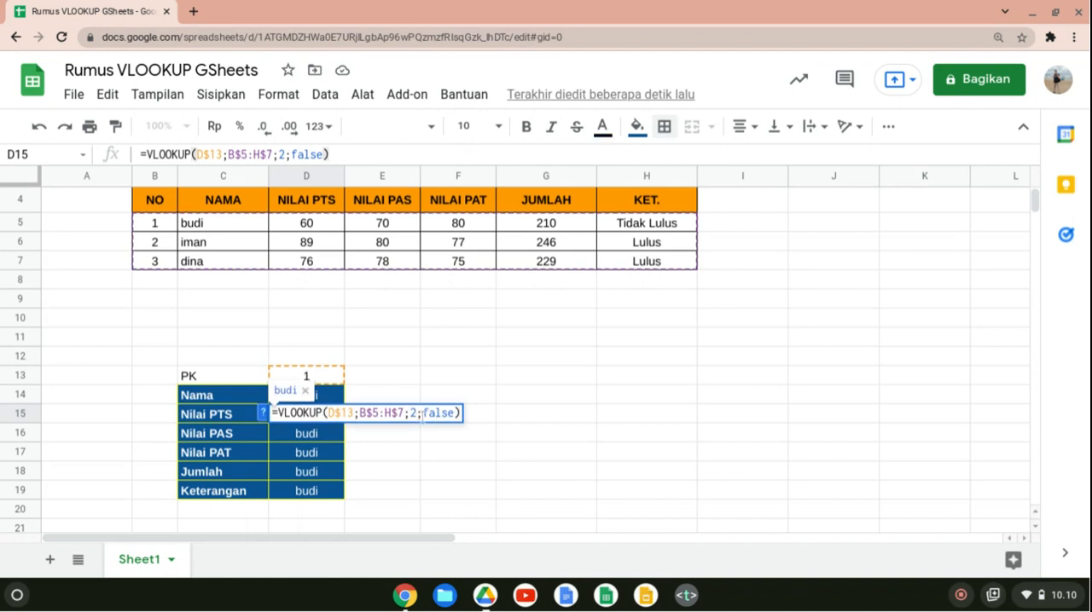
key("Right")
key("BackSpace")
type("3")
key("Return")
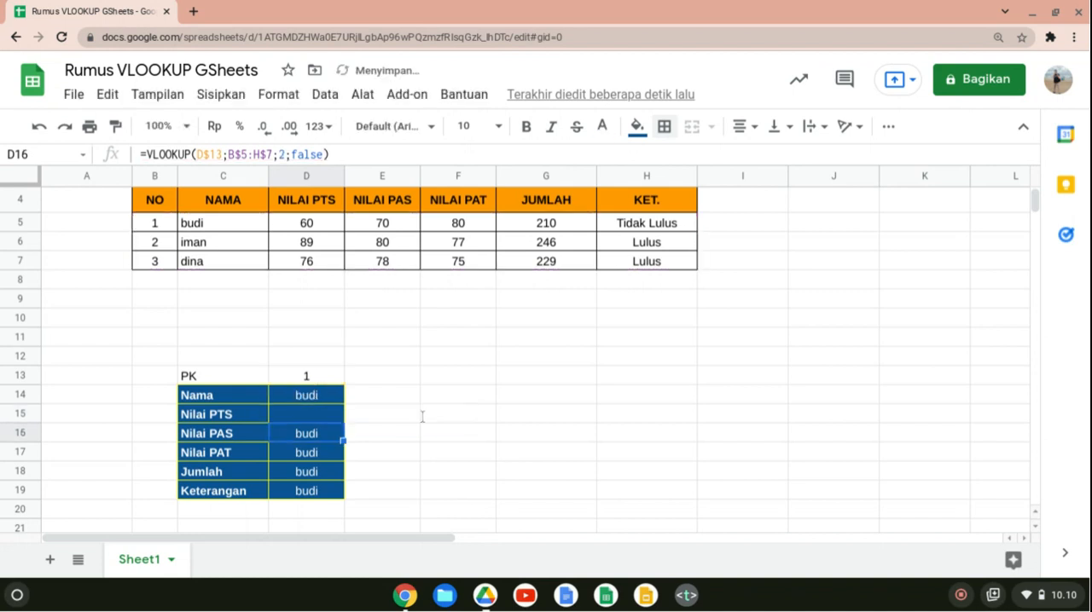
Set the VLOOKUP column index in the Nilai PAS cell D16 to 4.
double_click(333, 436)
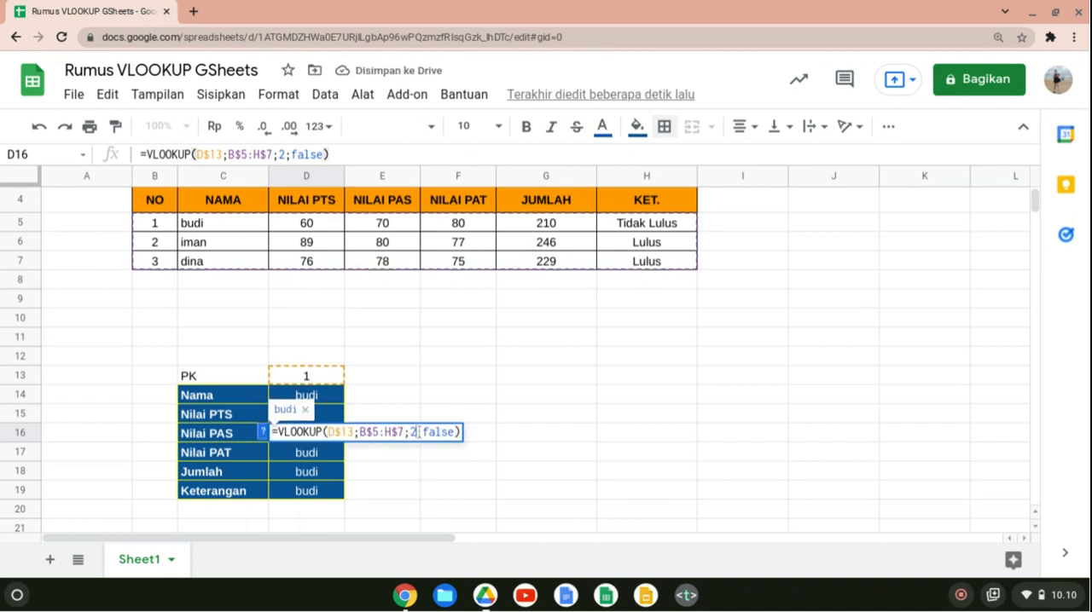
key("BackSpace")
type("4")
key("Return")
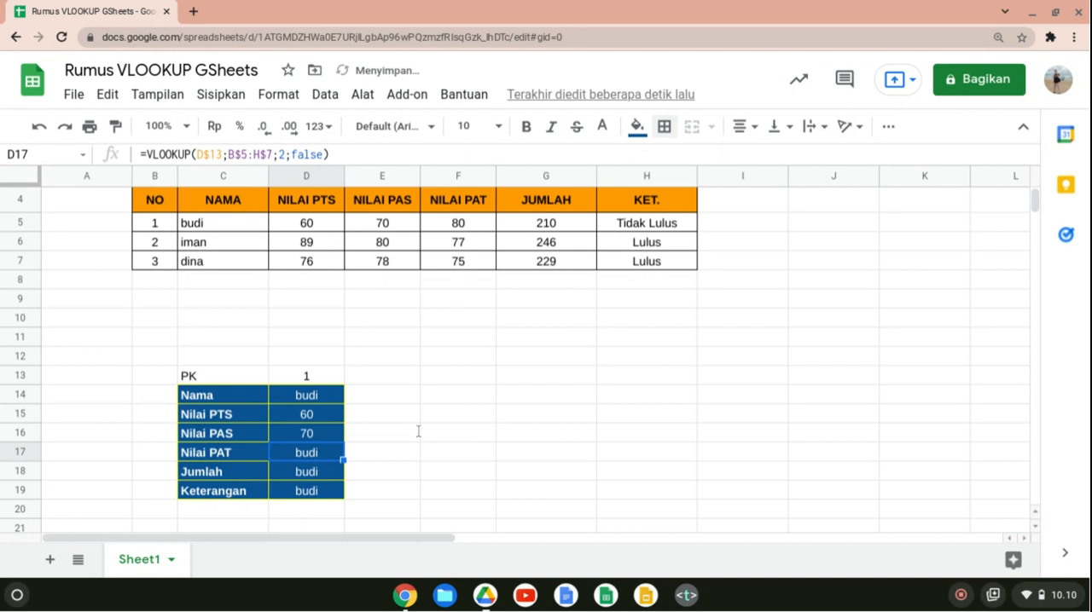
Set the VLOOKUP column index in the Nilai PAT cell D17 to 5.
double_click(325, 451)
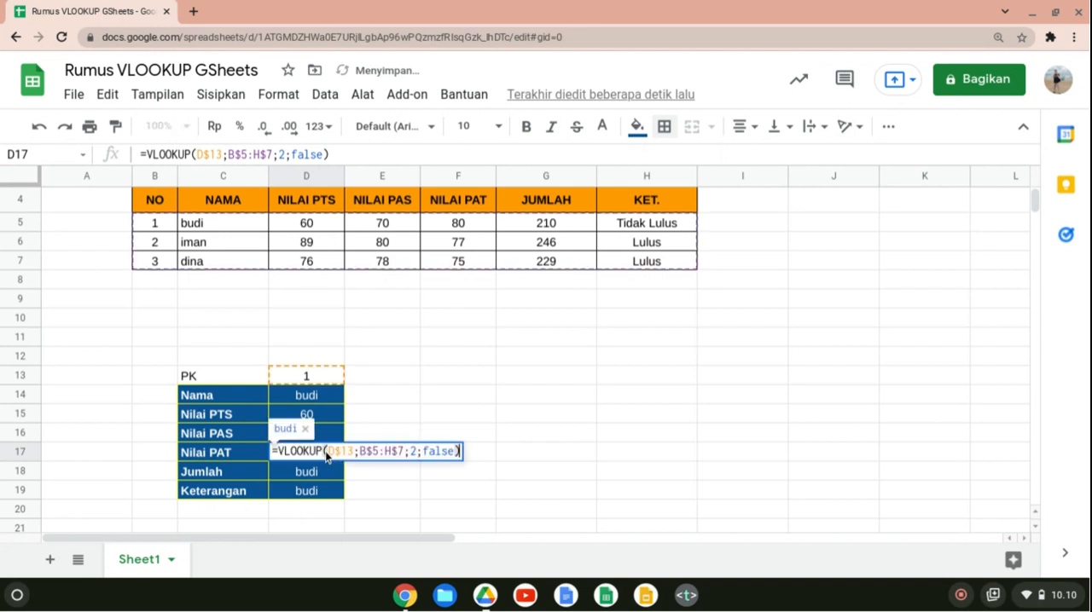
left_click(416, 451)
key("BackSpace")
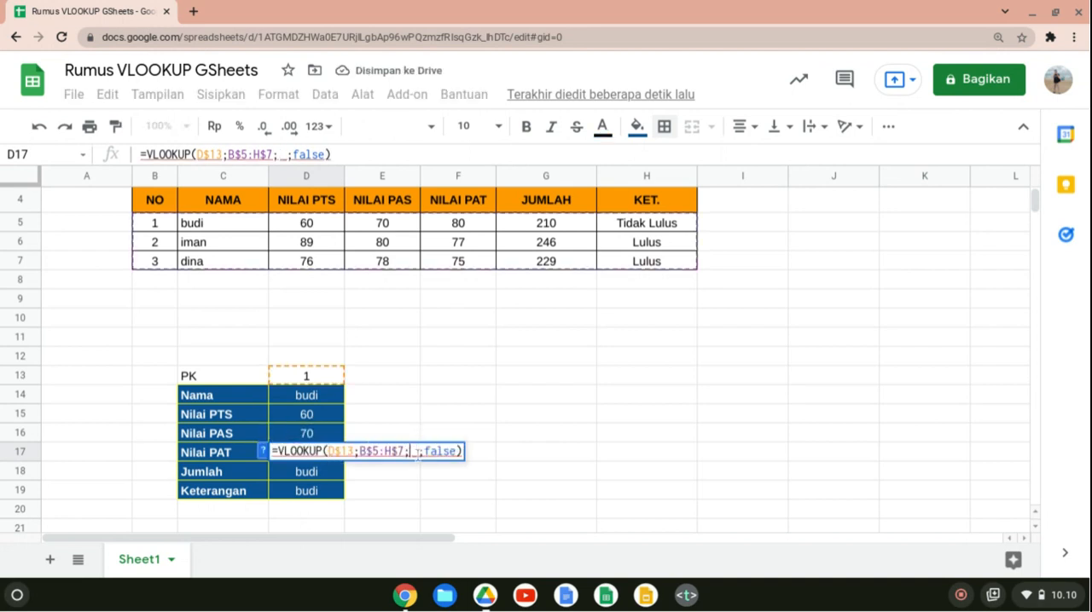
type("5")
key("Return")
Set the VLOOKUP column index in the Jumlah cell D18 to 6.
double_click(335, 471)
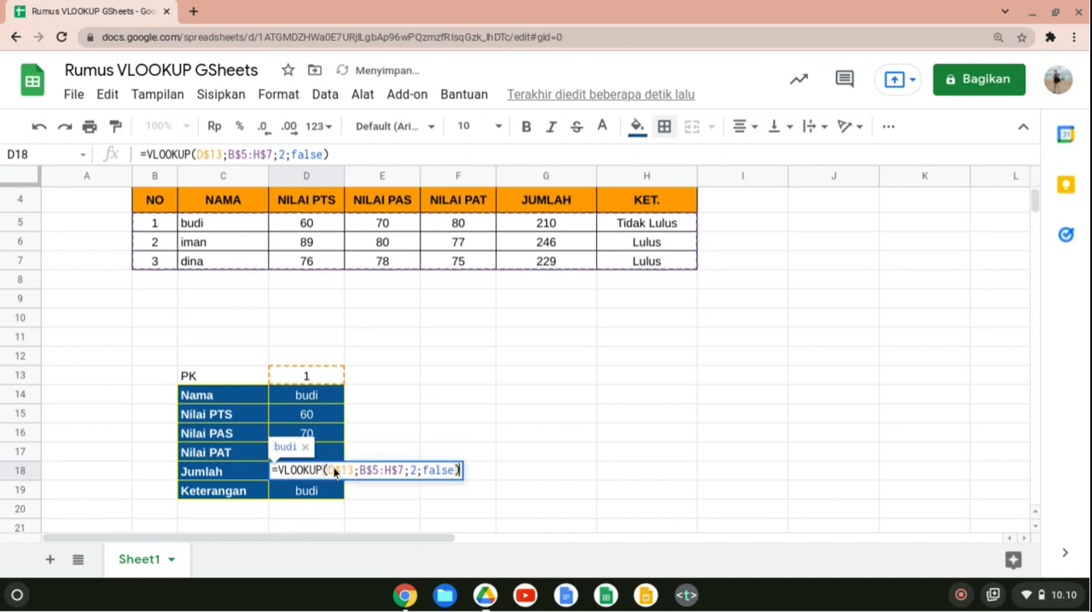
left_click(416, 470)
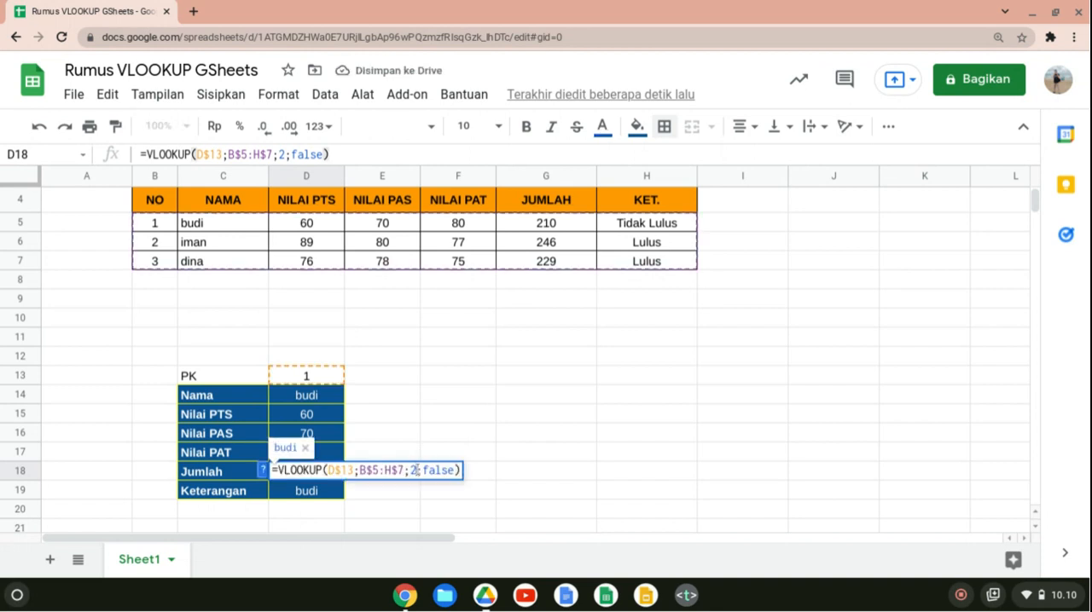
key("BackSpace")
type("6")
key("Return")
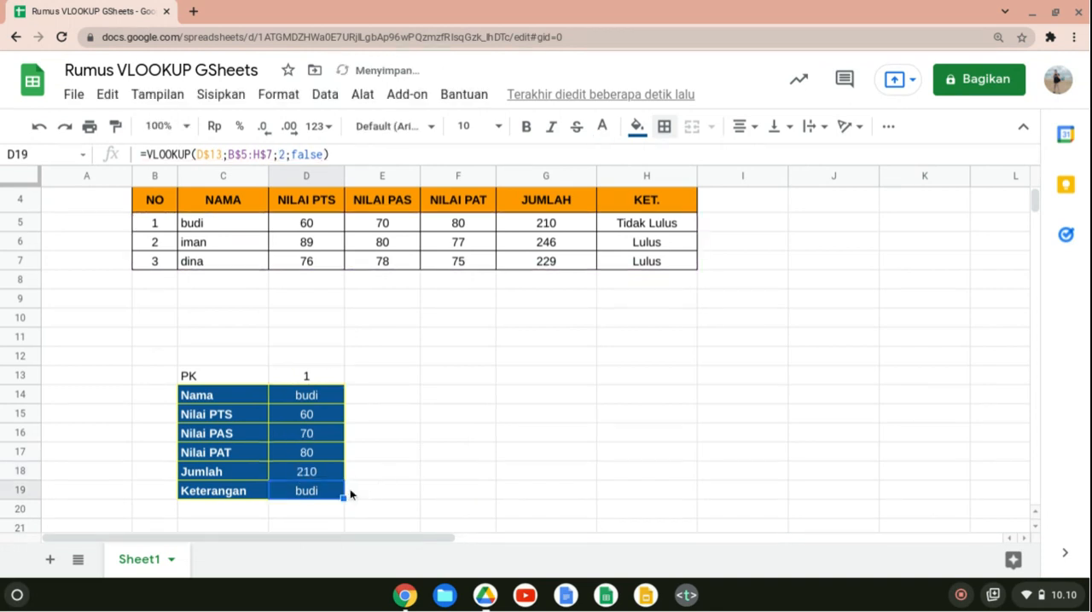
Set the VLOOKUP column index in the Keterangan cell D19 to 7.
double_click(322, 495)
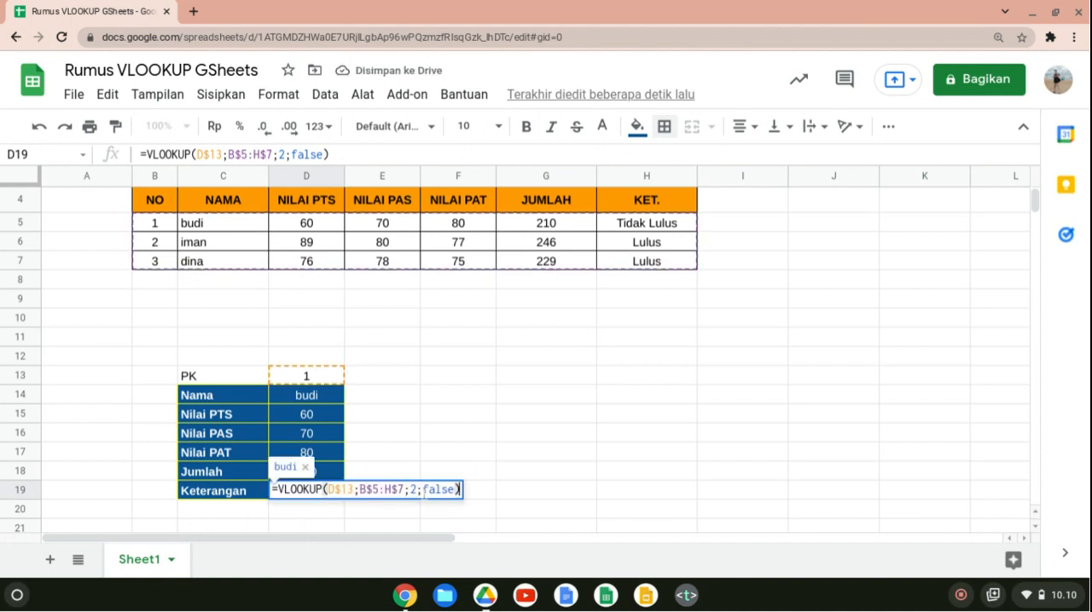
left_click(416, 491)
key("BackSpace")
type("7")
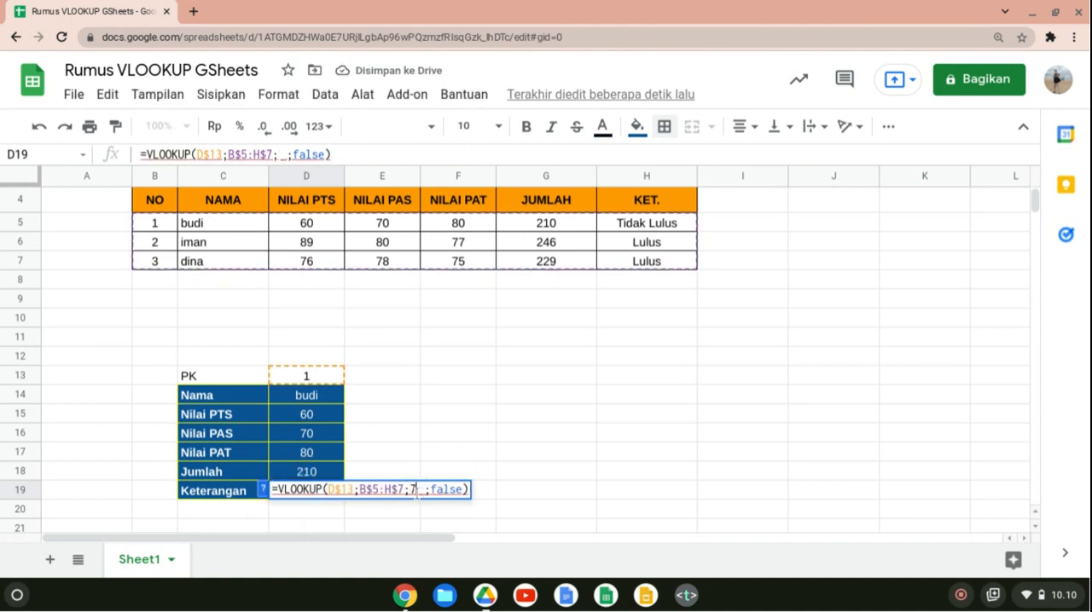
key("Return")
Test the lookup form by entering PK key 2 and after it 3 in D13.
key("Up")
key("Up")
key("Up")
key("Up")
key("Up")
key("Up")
key("Up")
key("Up")
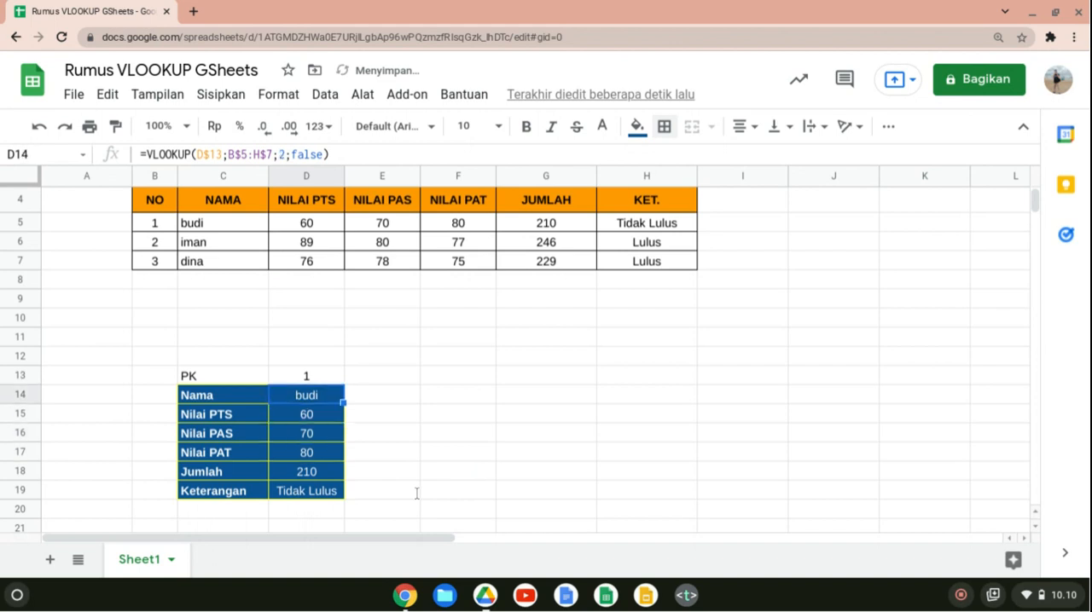
key("Down")
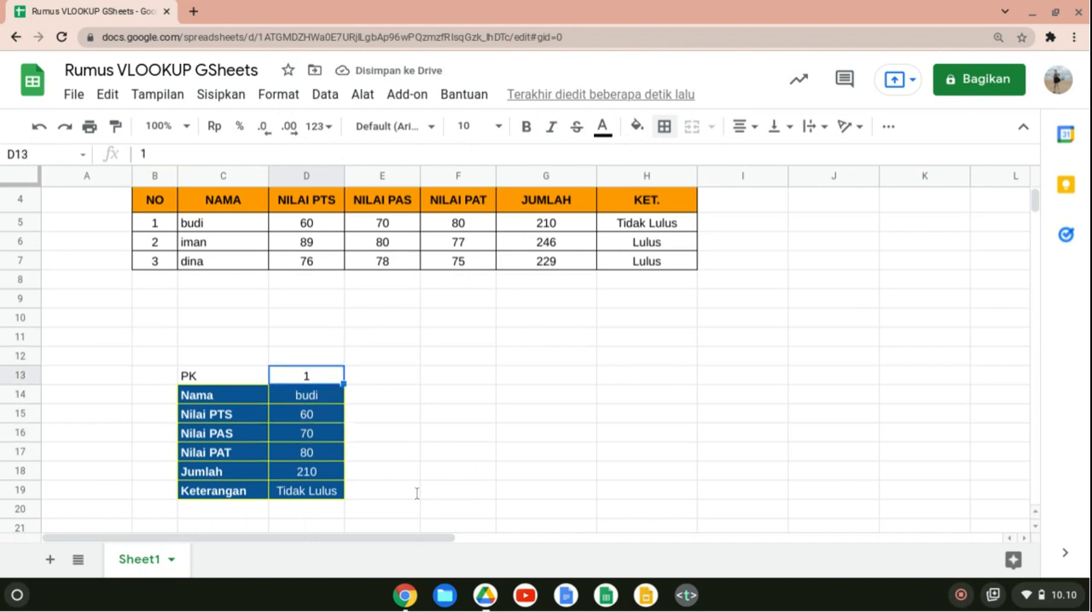
type("2")
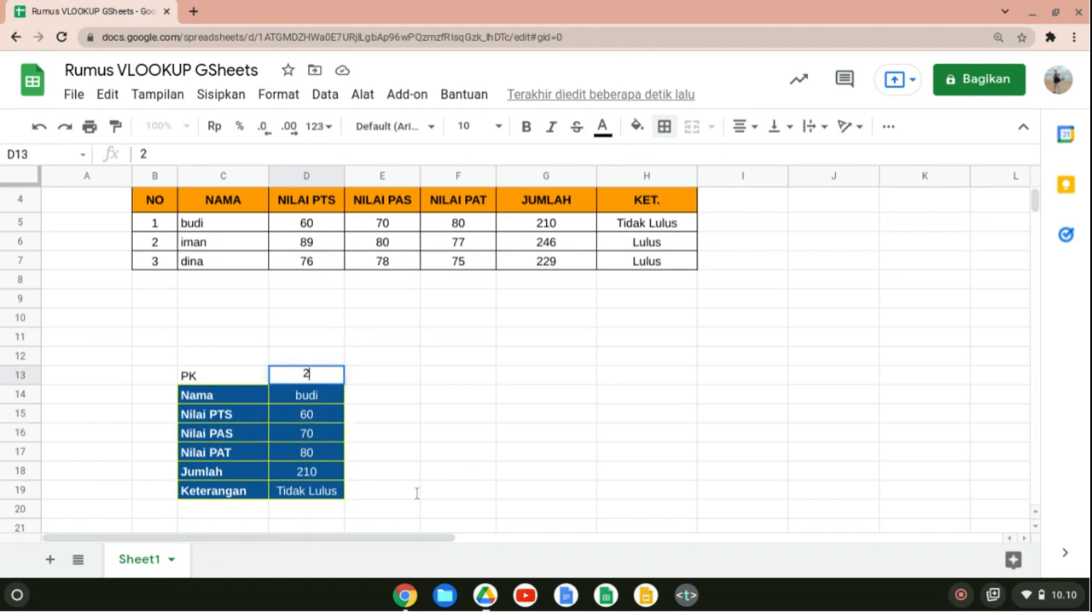
key("Return")
key("Up")
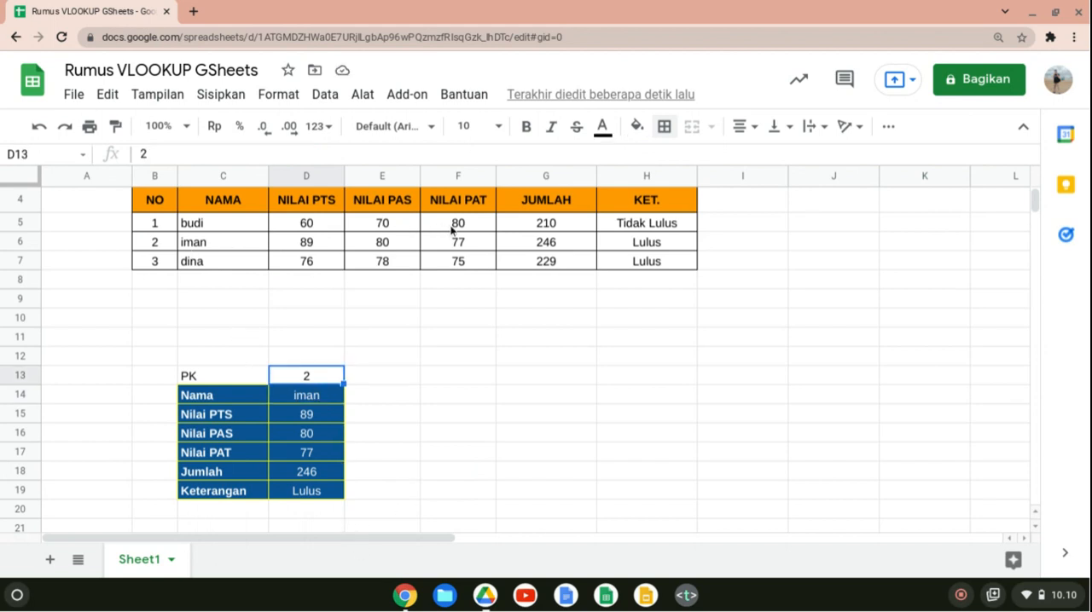
type("3")
key("Return")
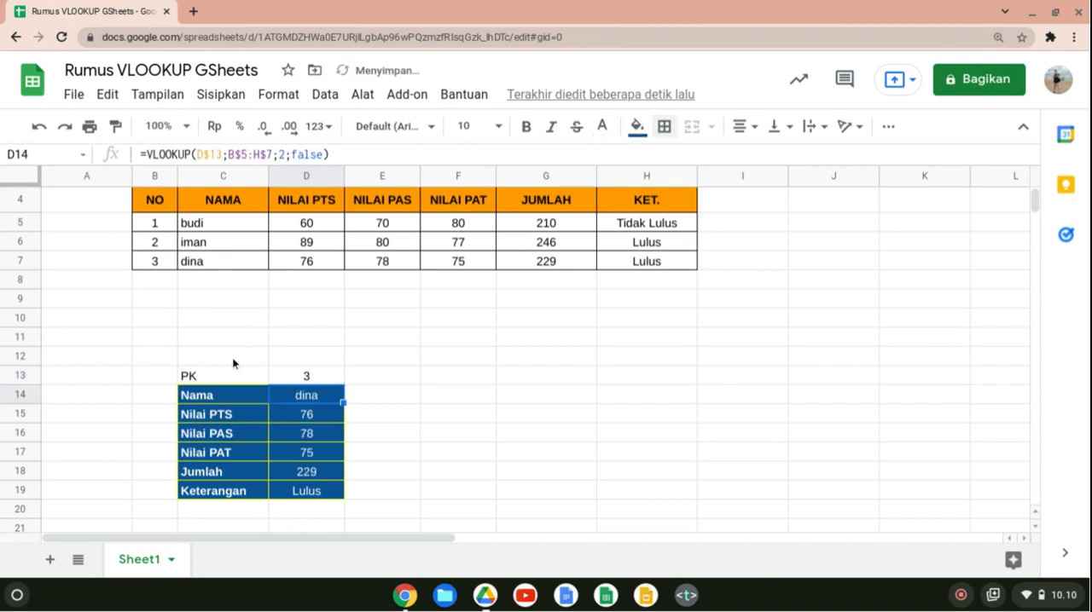